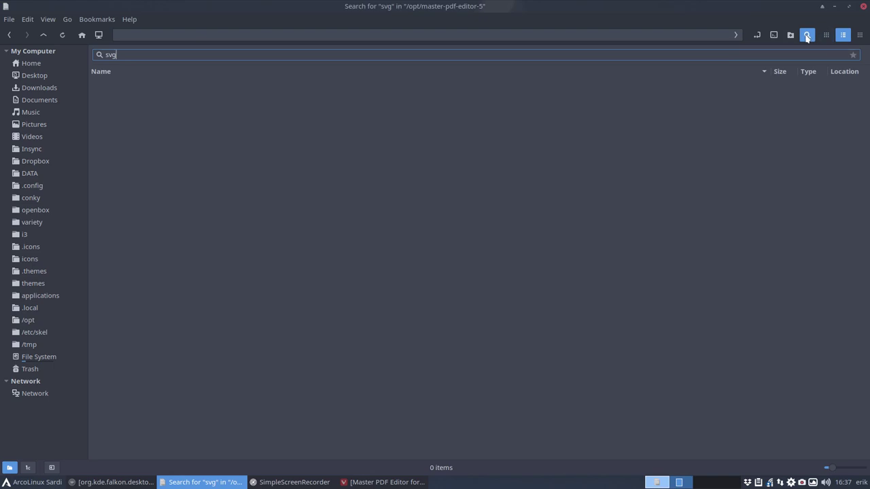
Copy masterpdfeditor5.png from the /opt/master-pdf-editor-5 folder to the Desktop folder
left_click(9, 35)
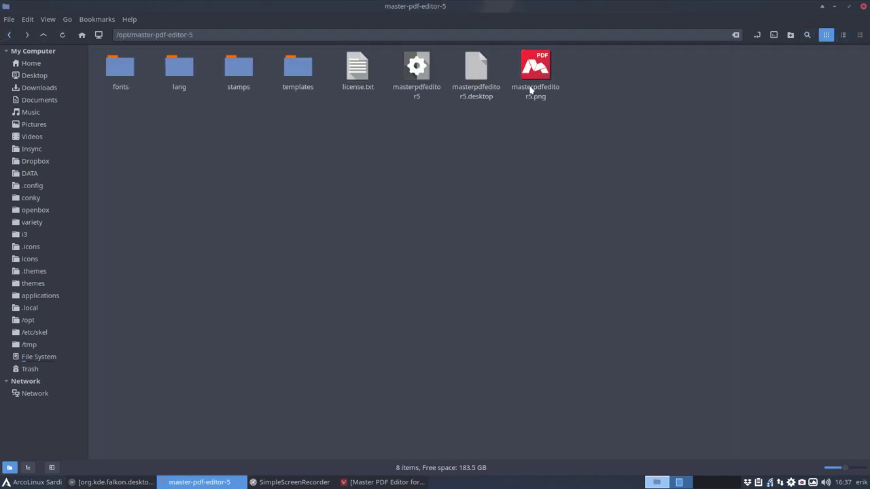
left_click(542, 62)
right_click(542, 62)
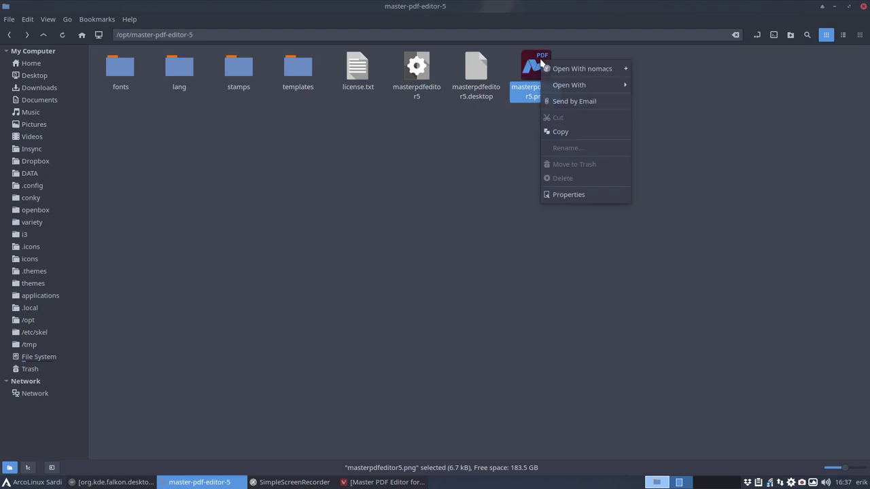
mouse_move(576, 89)
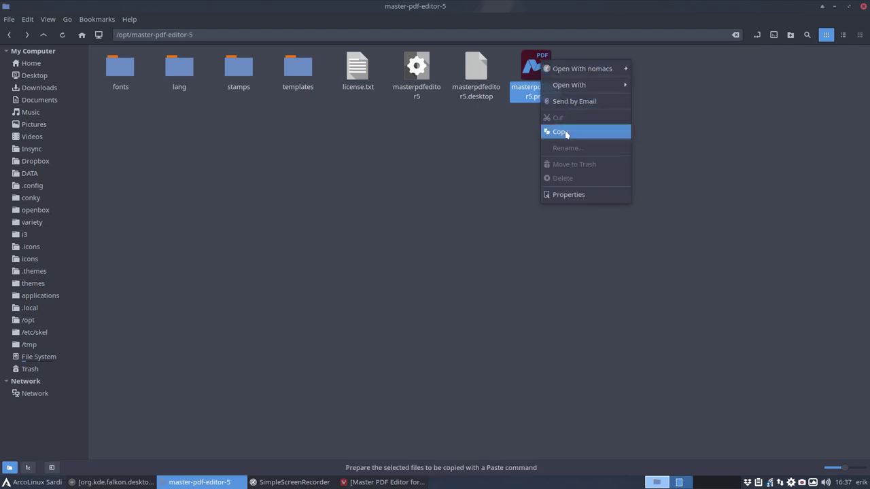
left_click(615, 132)
left_click(38, 75)
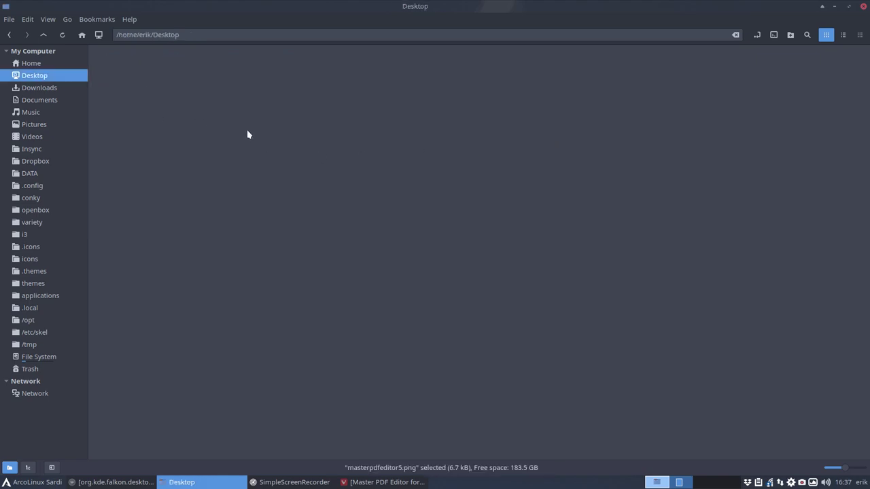
key("ctrl+v")
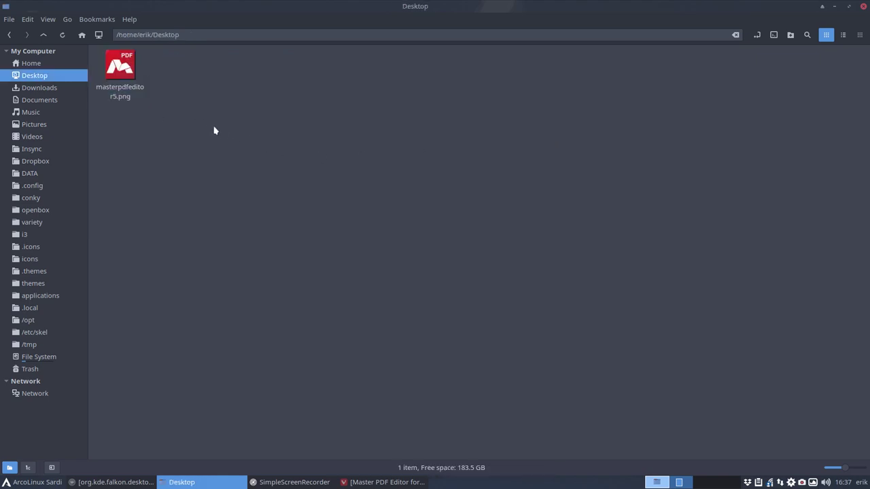
Open the Desktop copy of masterpdfeditor5.png in GNU Image Manipulation Program and maximize its window
left_click(9, 35)
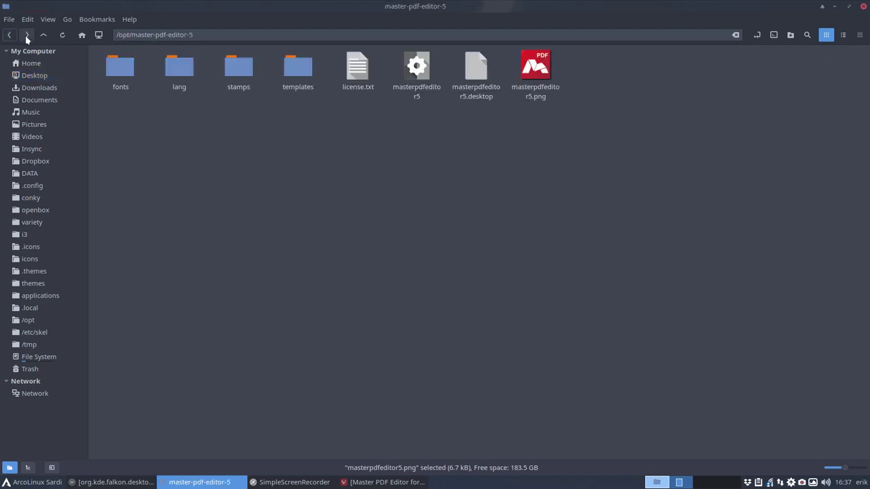
left_click(27, 35)
left_click(122, 66)
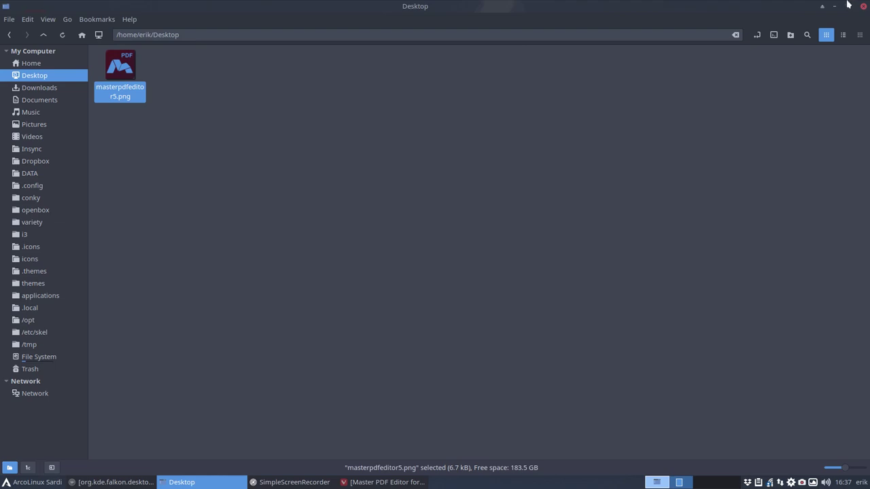
right_click(120, 67)
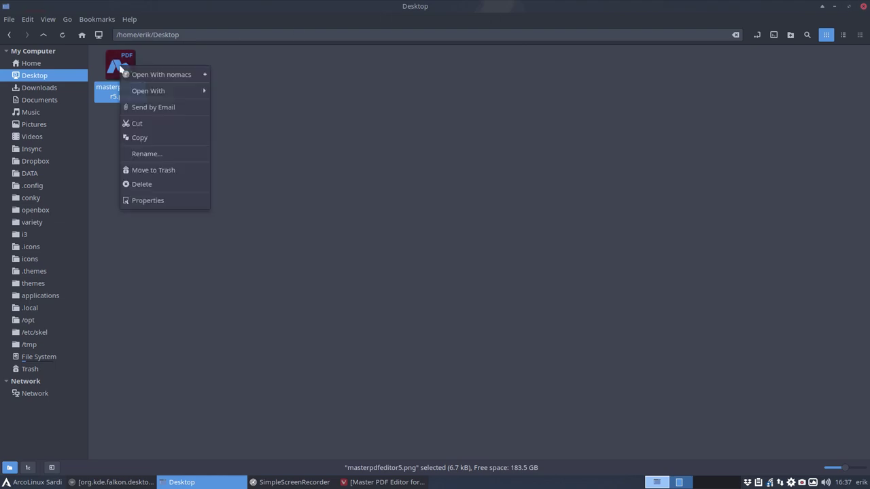
mouse_move(175, 91)
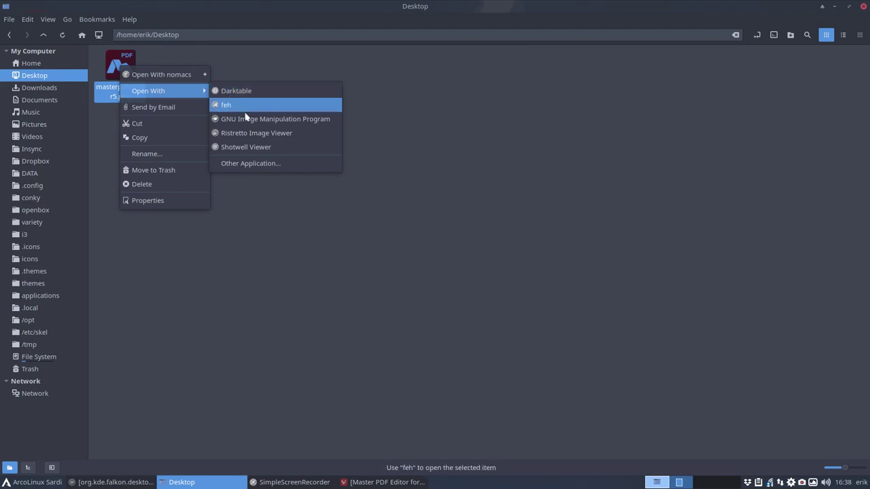
left_click(306, 125)
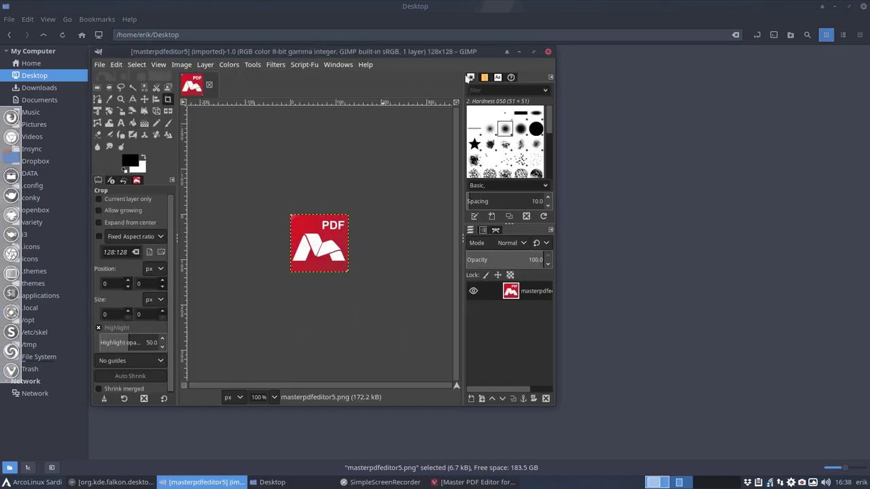
left_click(531, 51)
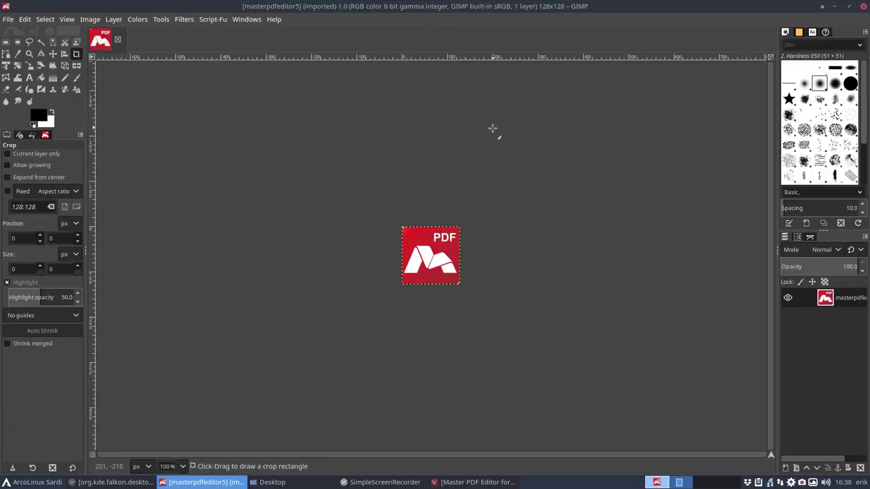
Crop the image to a full-width band of 128 × 68 px around the white M, excluding the PDF text
scroll(481, 266, "up", 3)
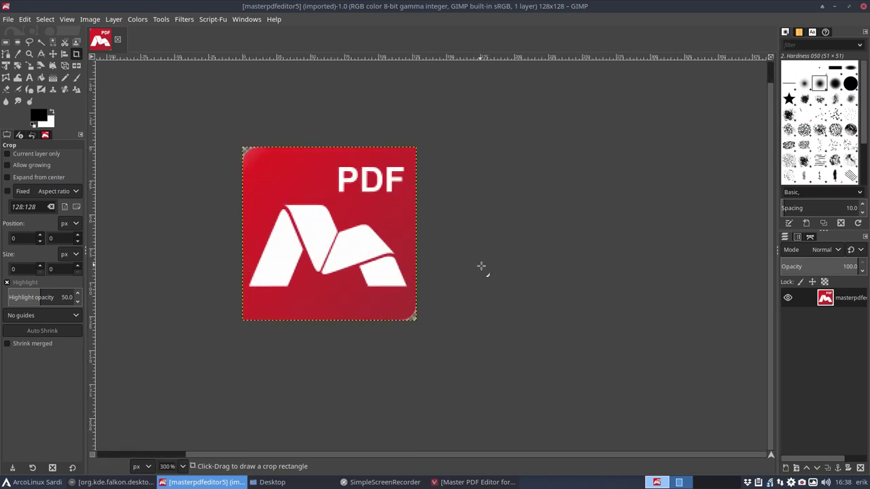
scroll(237, 249, "down", 2)
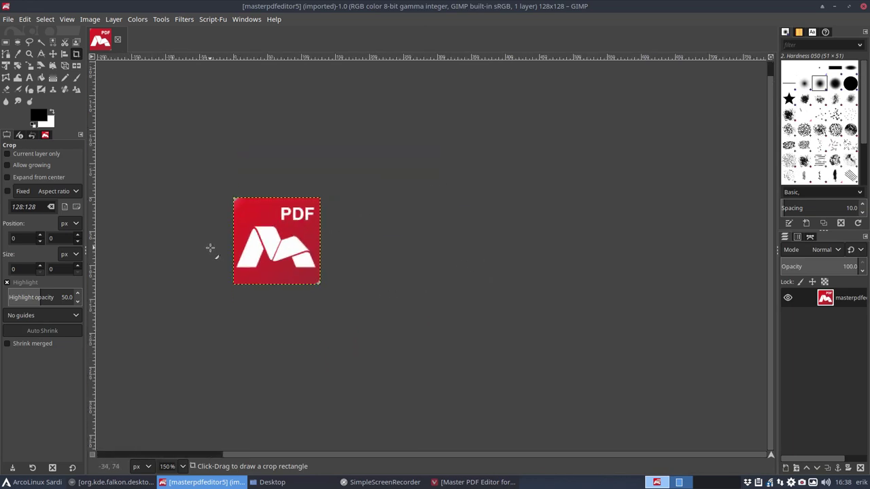
left_click_drag(255, 458, 180, 456)
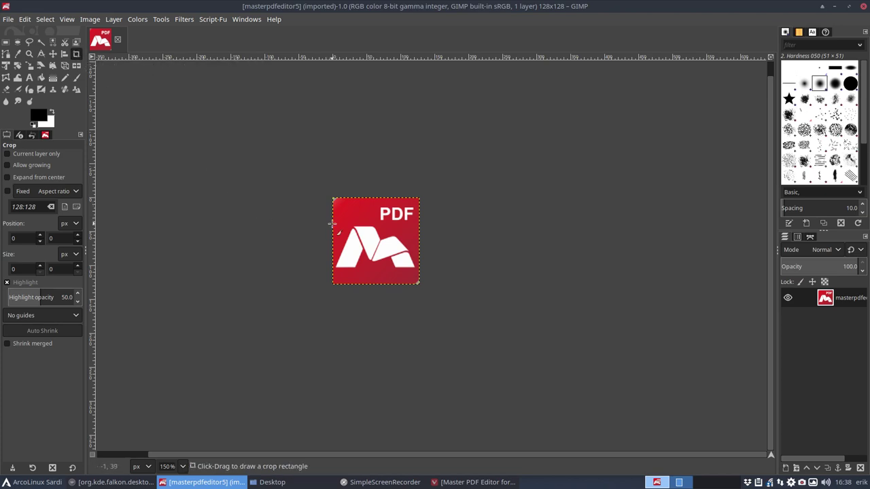
left_click_drag(332, 224, 426, 275)
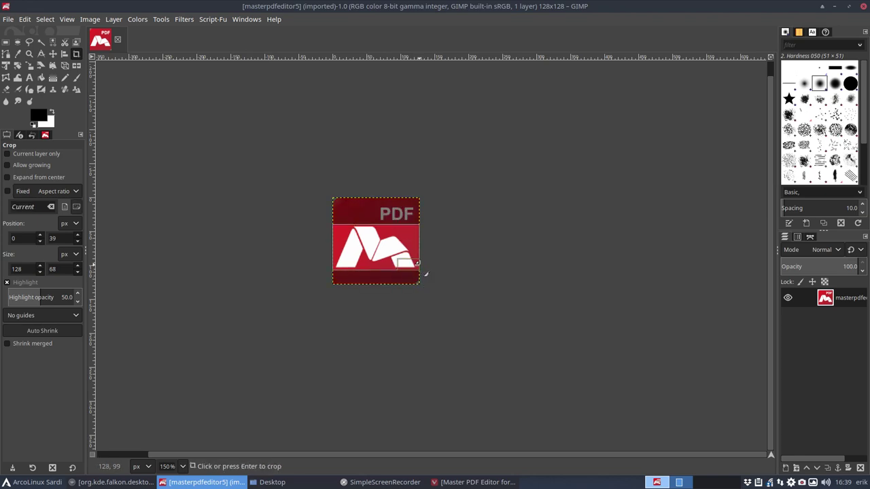
key("Return")
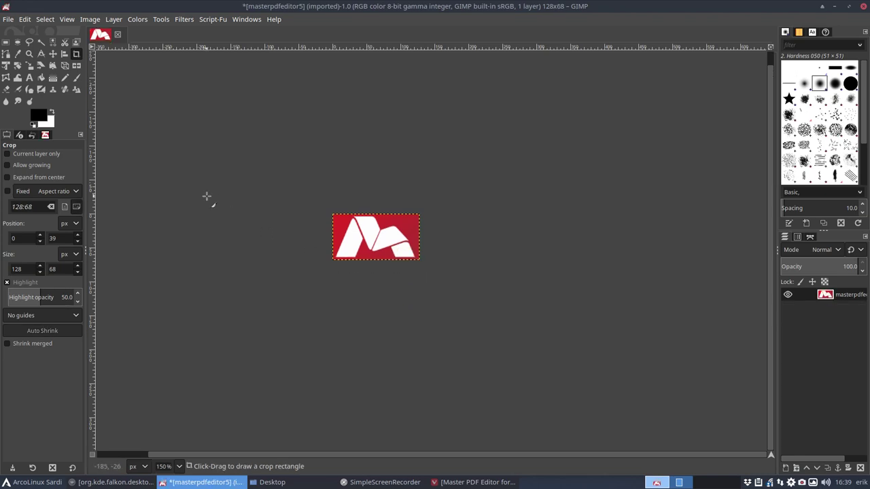
Overwrite masterpdfeditor5.png with the cropped image and quit GIMP, discarding the unsaved project changes
left_click(11, 22)
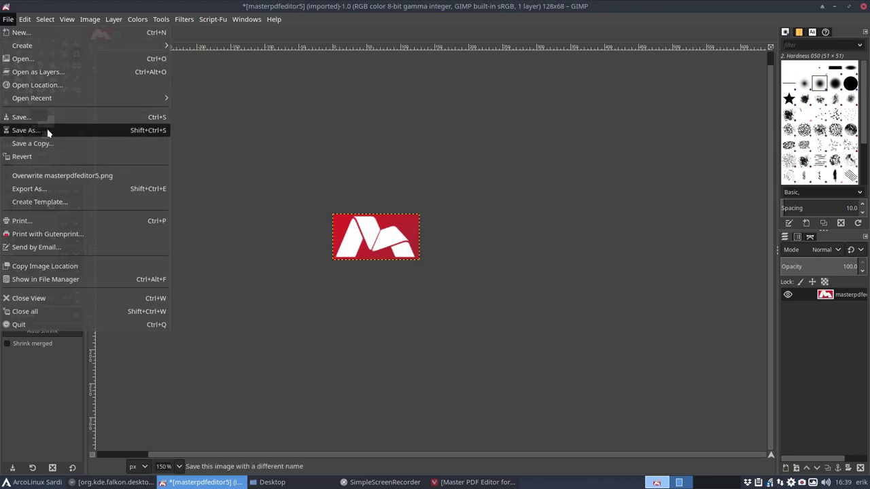
left_click(78, 176)
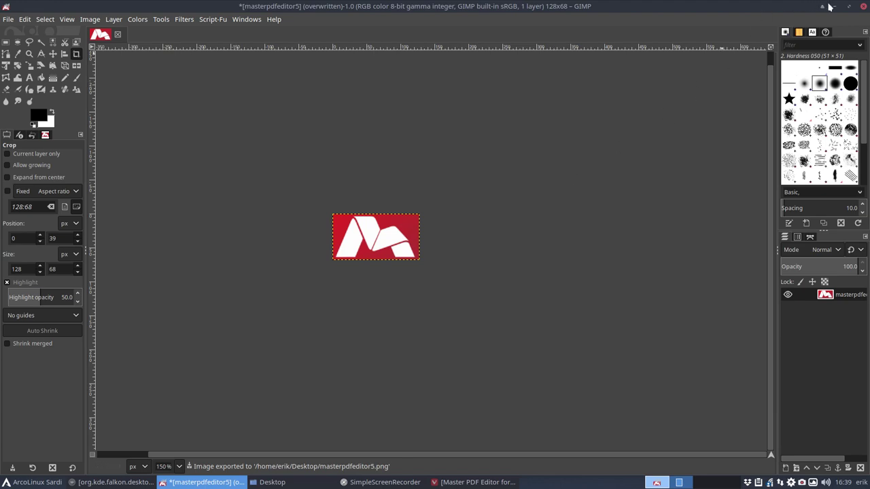
left_click(864, 6)
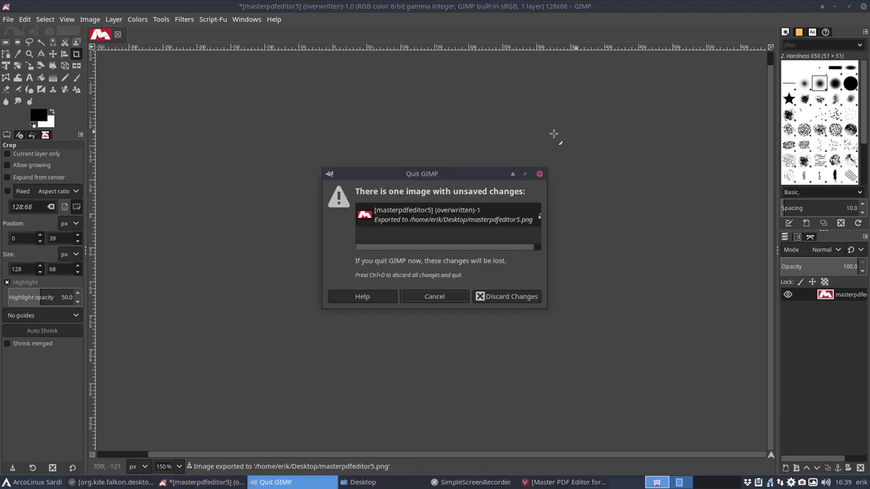
left_click(507, 296)
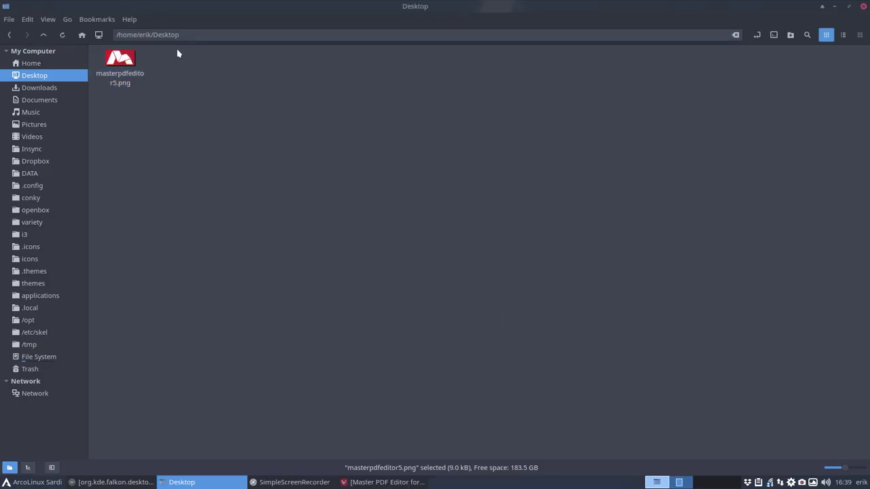
Open the cropped masterpdfeditor5.png on the Desktop with another application, using the custom command inkscape
left_click(124, 59)
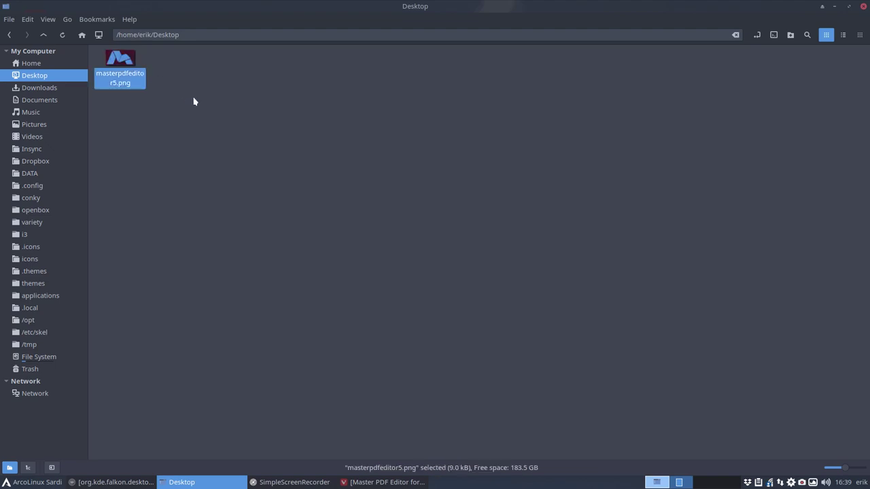
right_click(123, 63)
mouse_move(158, 89)
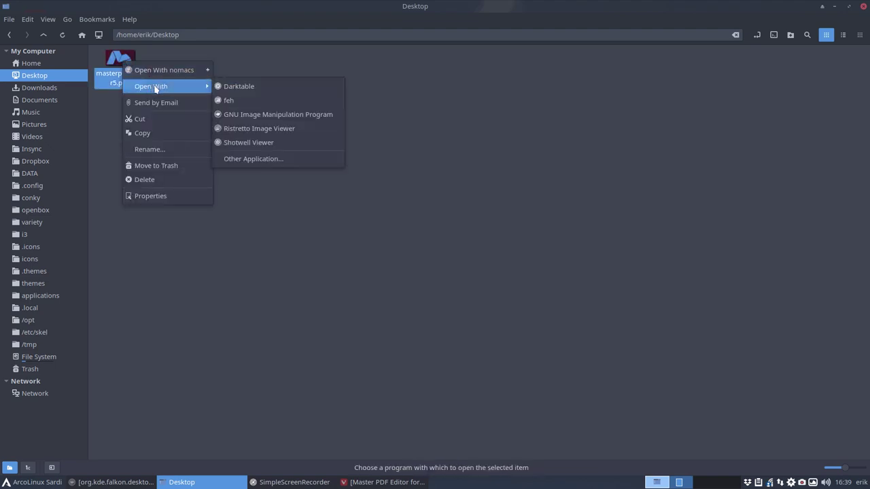
left_click(277, 159)
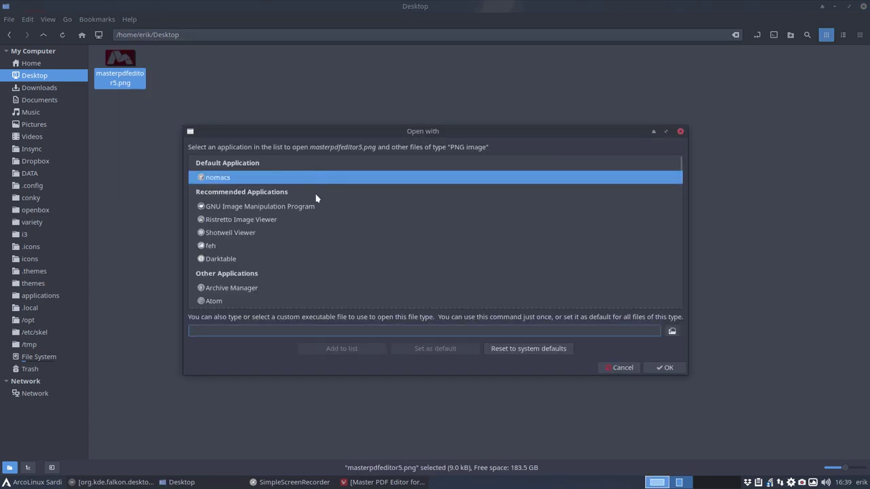
type("inkscape")
scroll(300, 279, "down", 8)
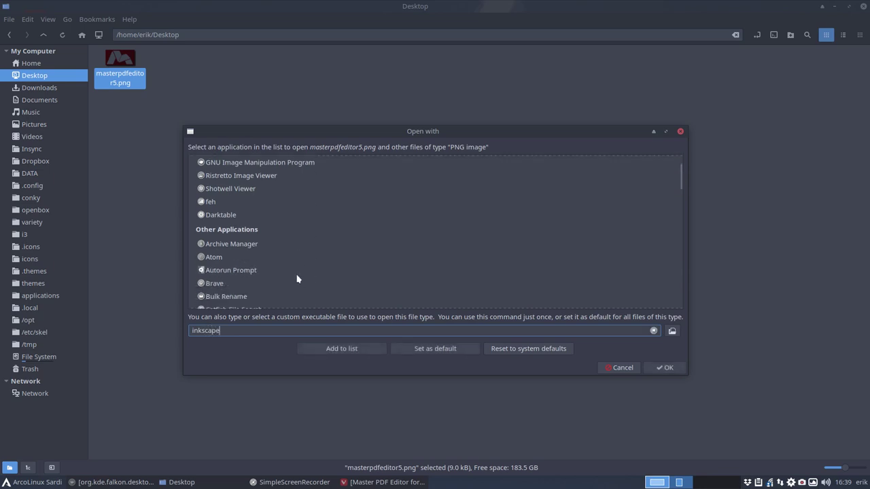
scroll(297, 279, "down", 3)
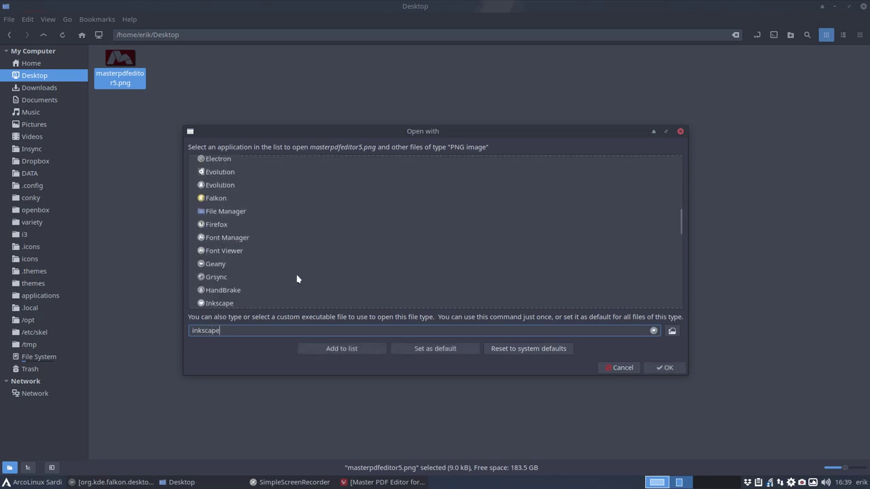
left_click(662, 369)
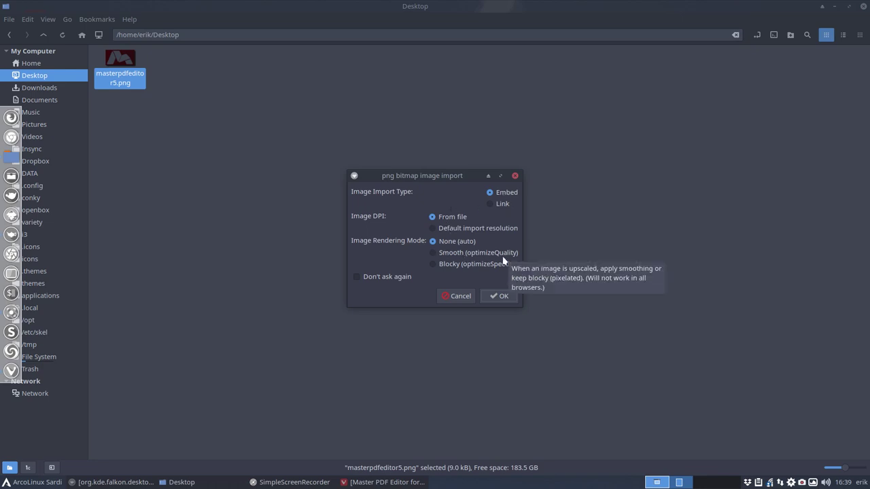
Import the PNG with the Smooth (optimizeQuality) rendering mode and maximize the Inkscape window
left_click(455, 253)
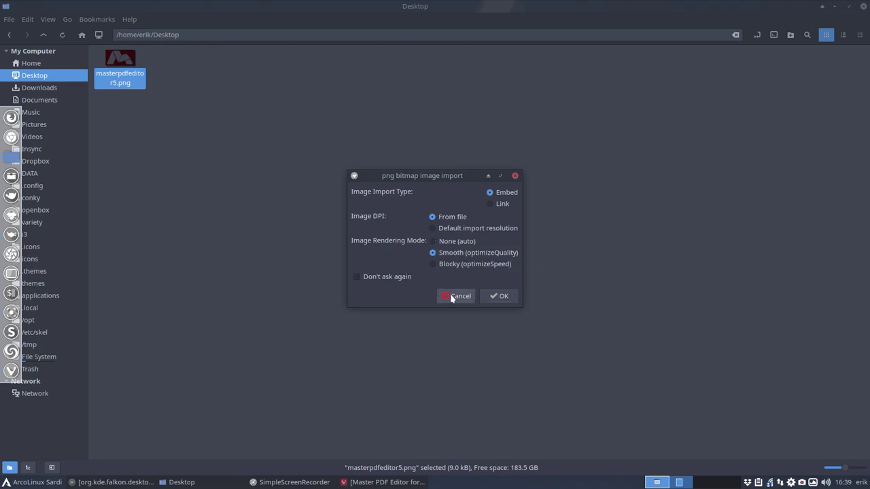
left_click(499, 296)
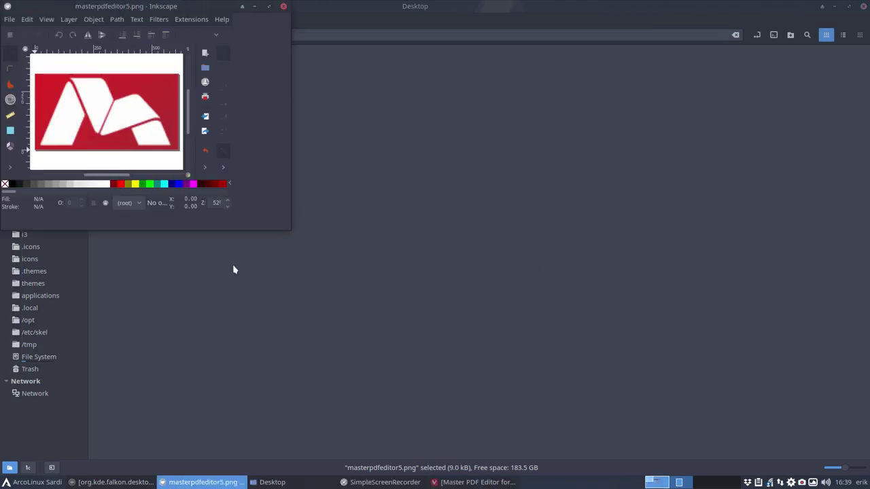
double_click(168, 10)
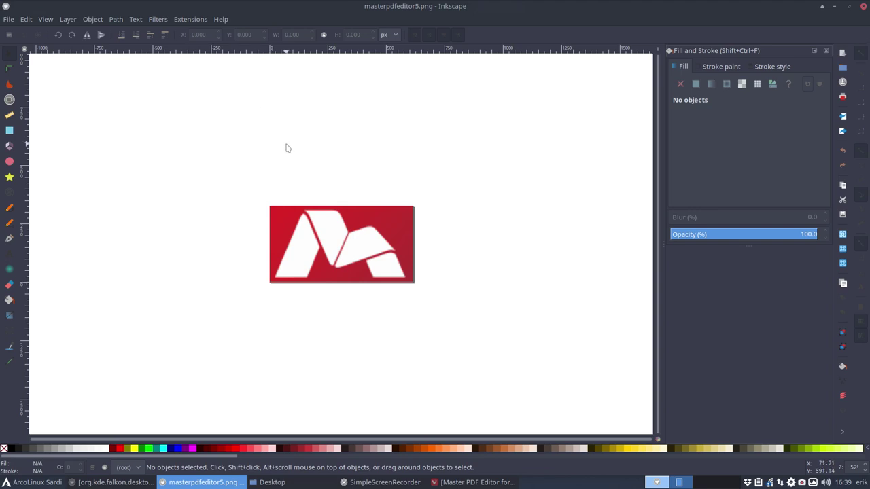
left_click(31, 482)
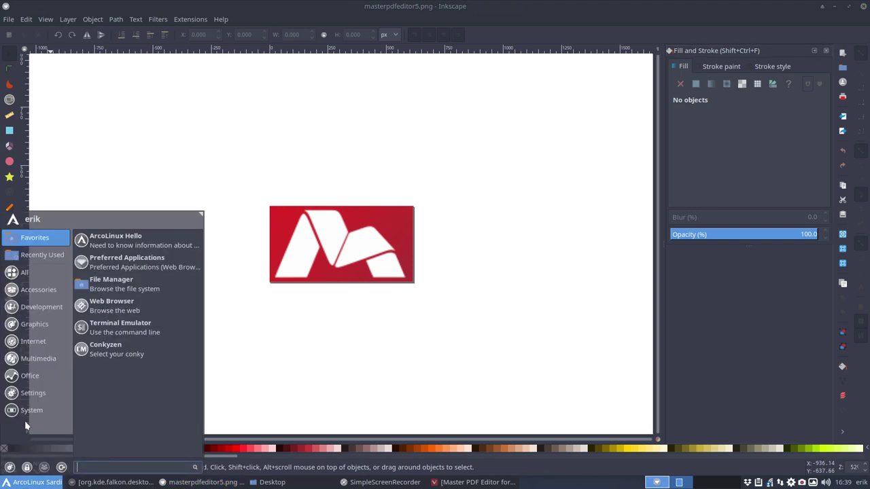
left_click(27, 272)
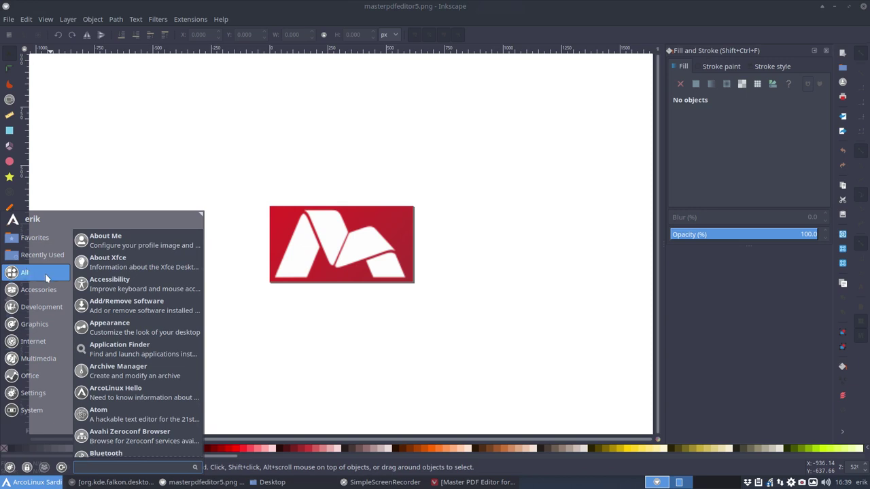
left_click(333, 320)
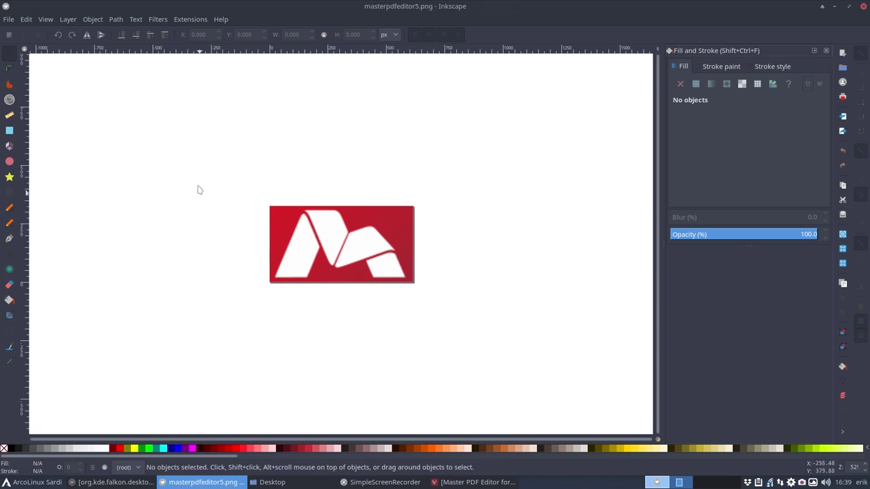
Open Trace Bitmap with Live Preview enabled, choose Edge detection, and select the red M image as the source
left_click(157, 19)
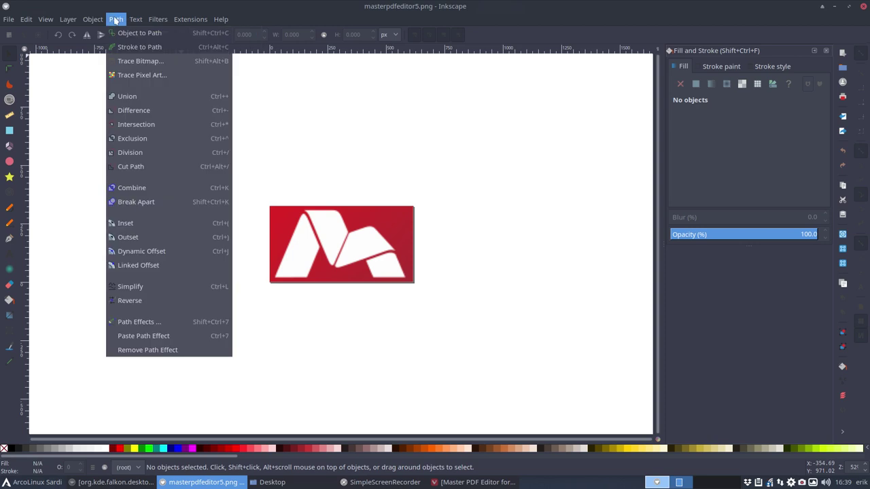
left_click(153, 65)
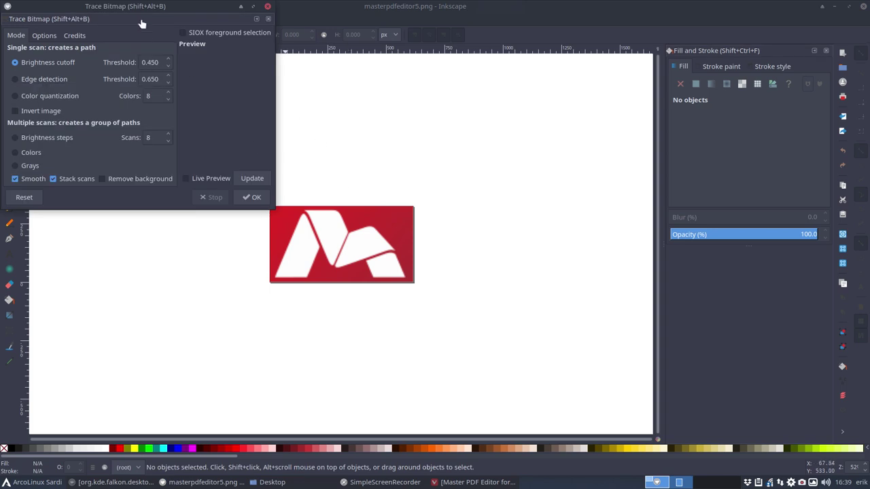
mouse_move(142, 9)
left_mouse_down()
mouse_move(591, 95)
mouse_move(597, 148)
left_mouse_up()
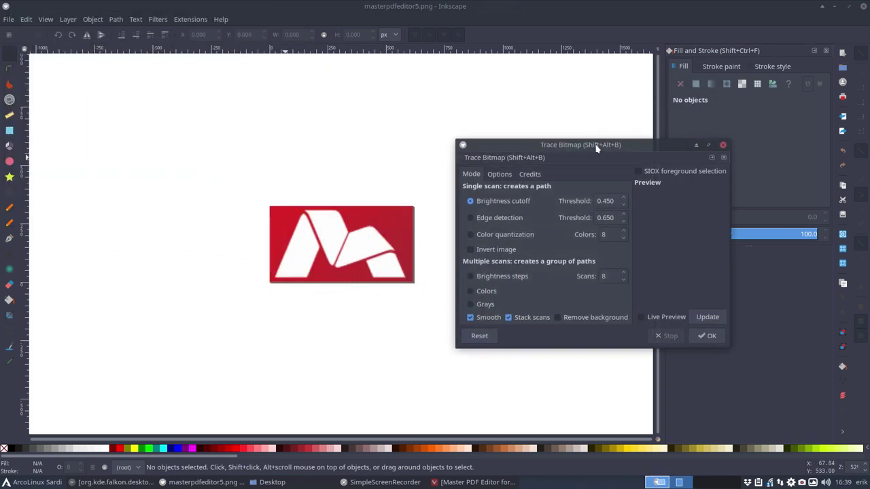
left_click(645, 321)
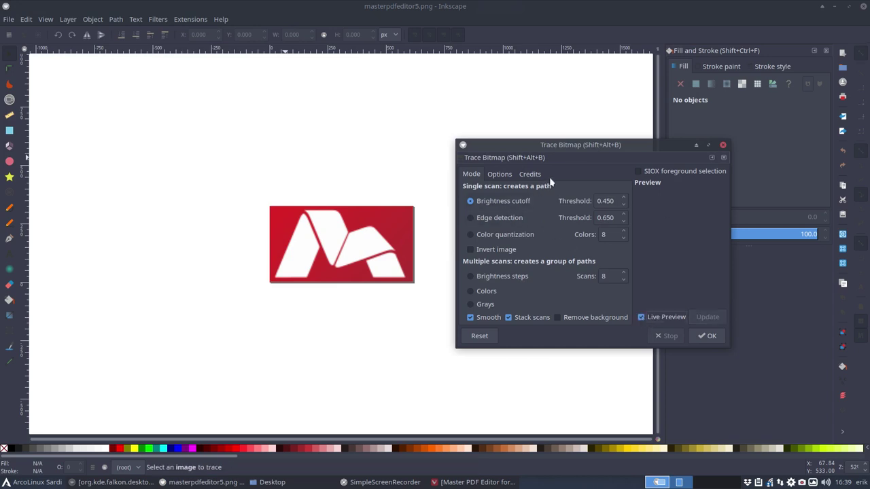
left_click(499, 219)
left_click(377, 246)
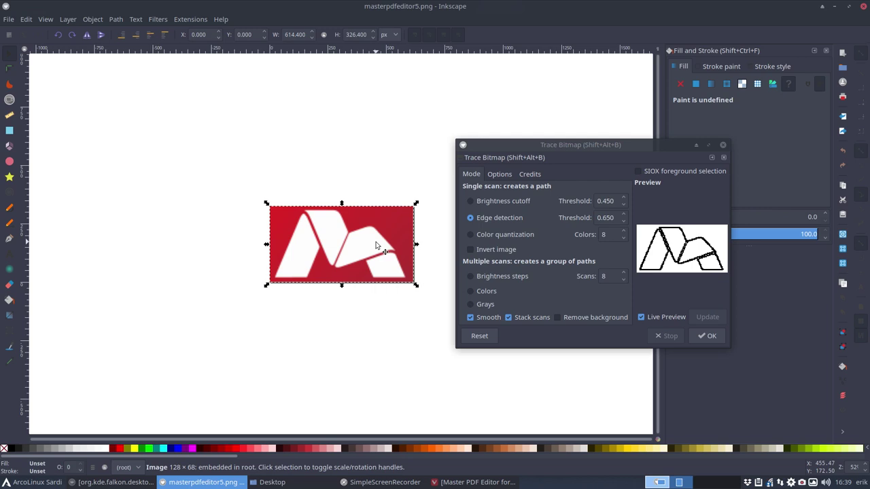
Preview the tracing modes, including Color quantization and Edge detection with Invert image on, Brightness steps, Colors and Grays
left_click(488, 206)
left_click(486, 223)
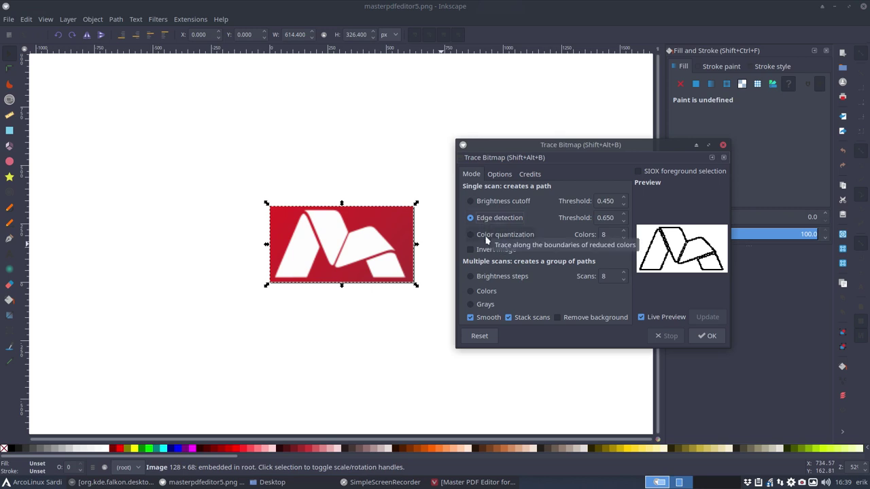
left_click(487, 238)
left_click(499, 252)
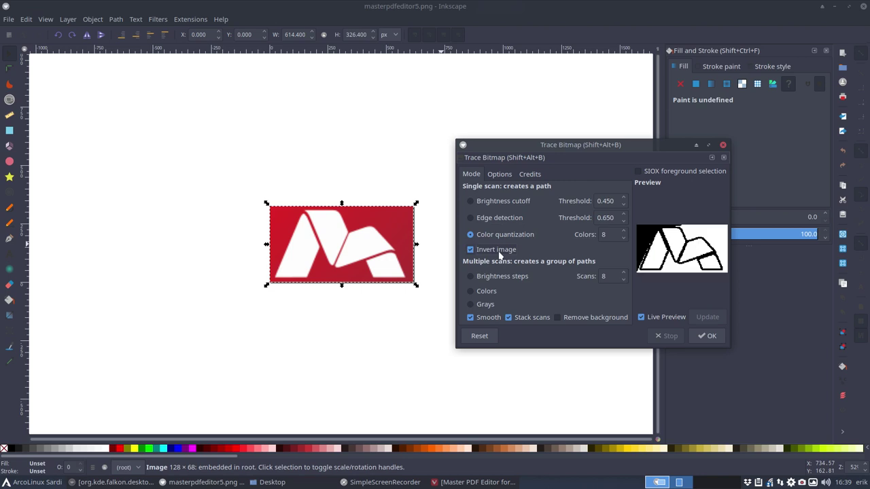
left_click(483, 219)
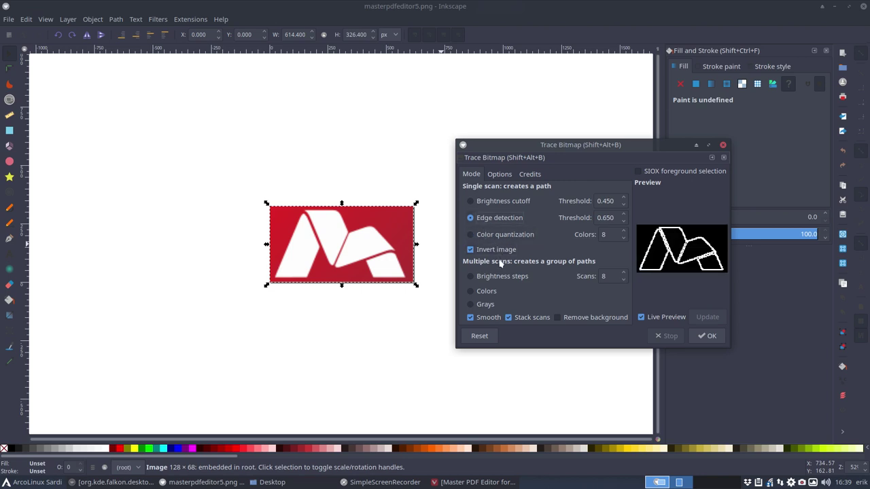
left_click(496, 277)
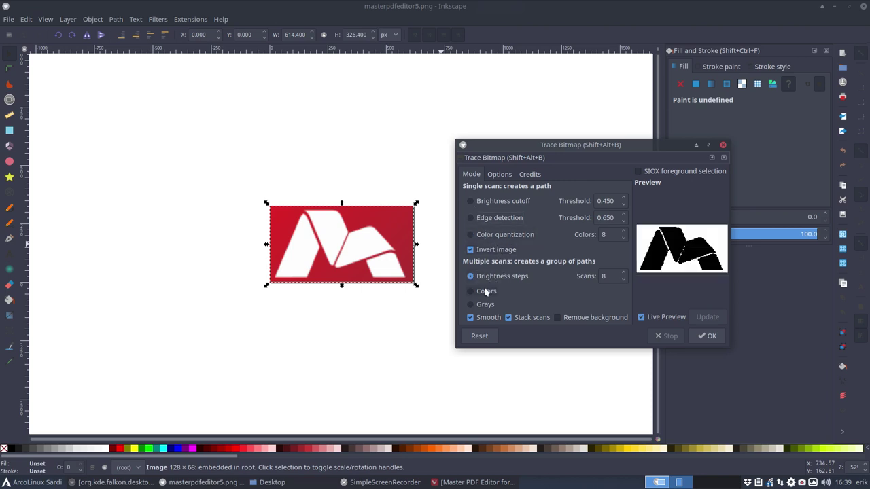
left_click(486, 292)
left_click(485, 304)
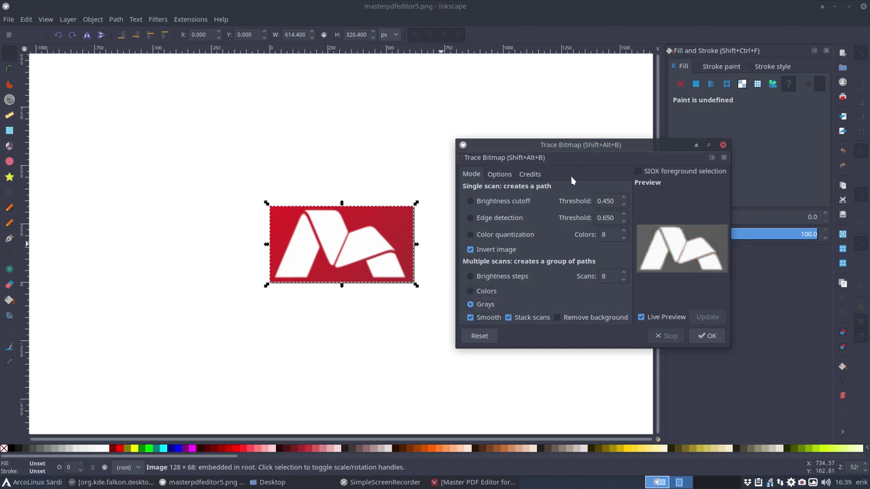
Examine the tracing options and credits, and return to the mode settings
left_click(506, 175)
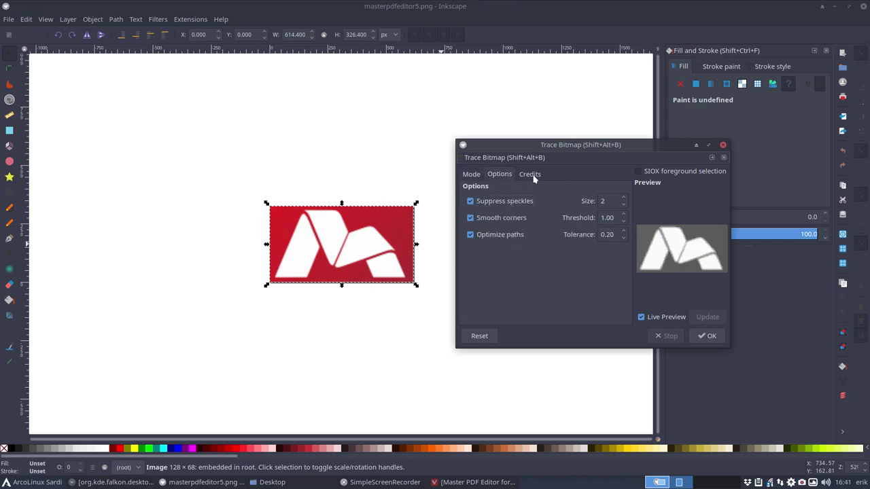
left_click(531, 175)
left_click(503, 175)
left_click(473, 175)
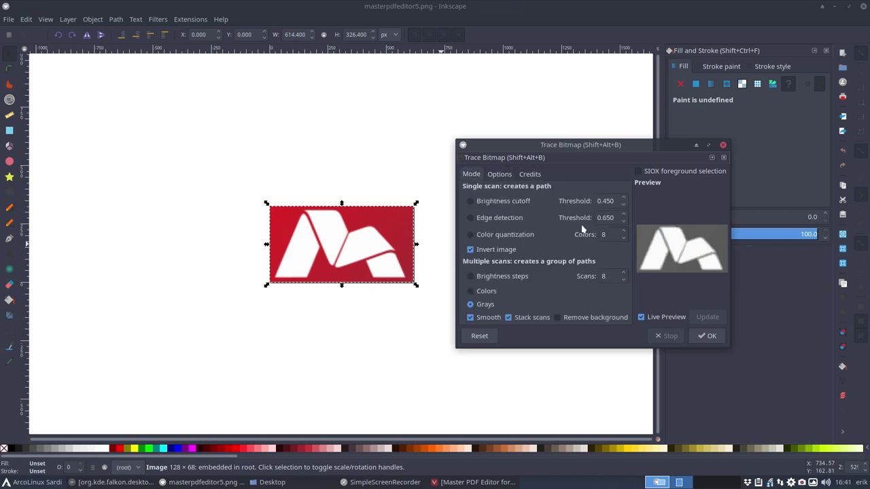
Compare Brightness cutoff with Edge detection, setting the edge threshold to 0.000 and the brightness threshold to 0.260
left_click(470, 201)
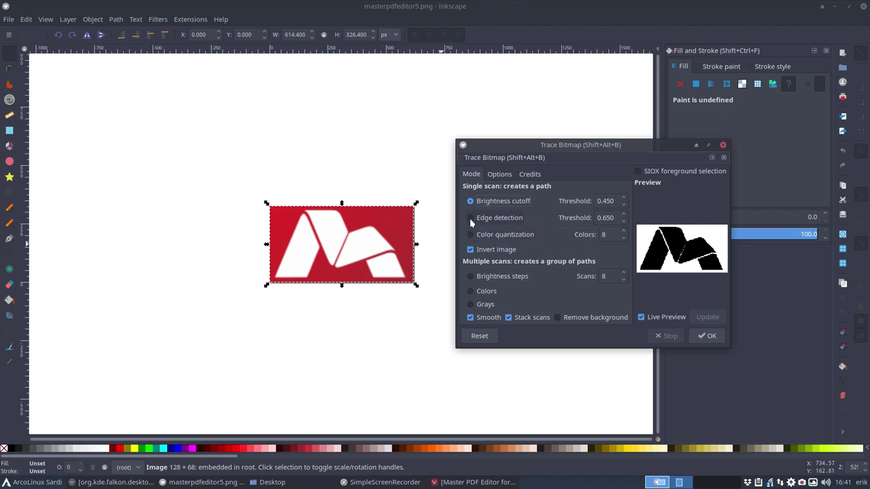
left_click(471, 218)
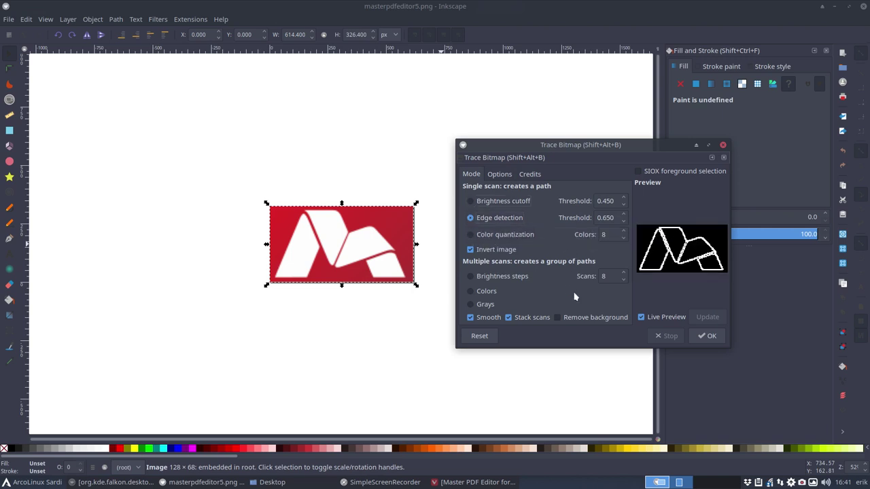
left_click(624, 221)
left_click(623, 204)
Preview the multiple-scan Brightness steps, Colors and Grays traces of the M image with 8 scans
left_click(499, 277)
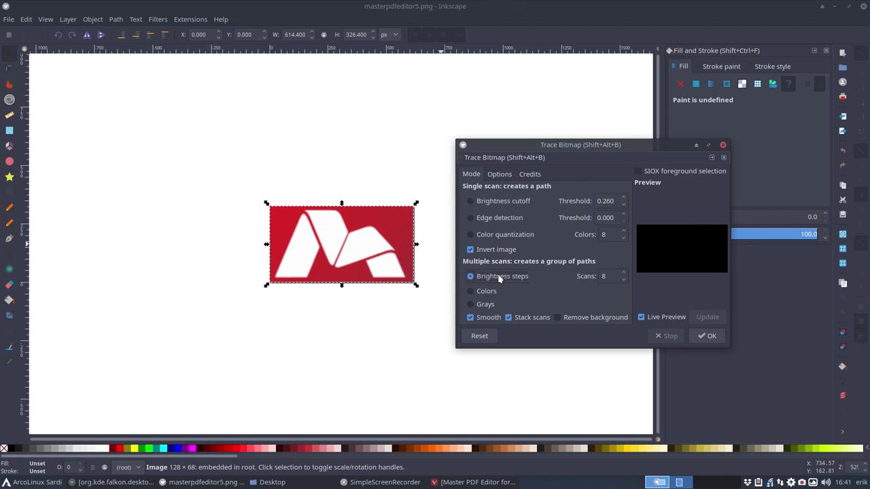
left_click(490, 291)
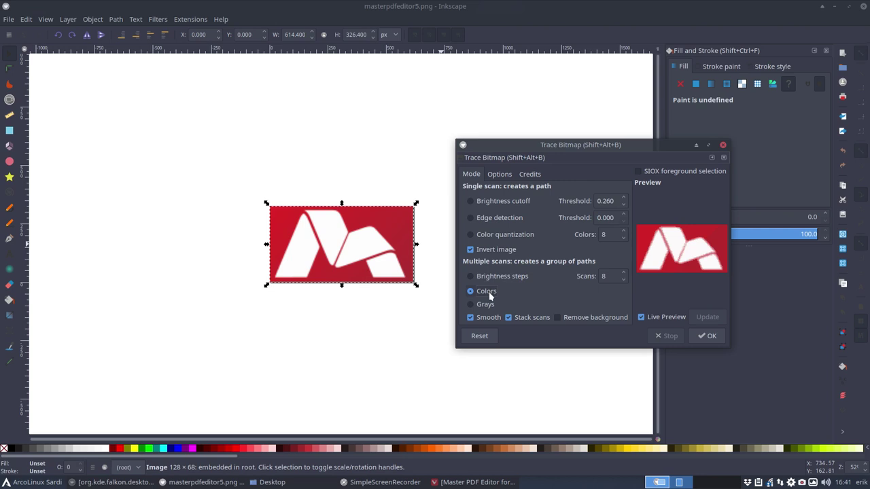
left_click(488, 305)
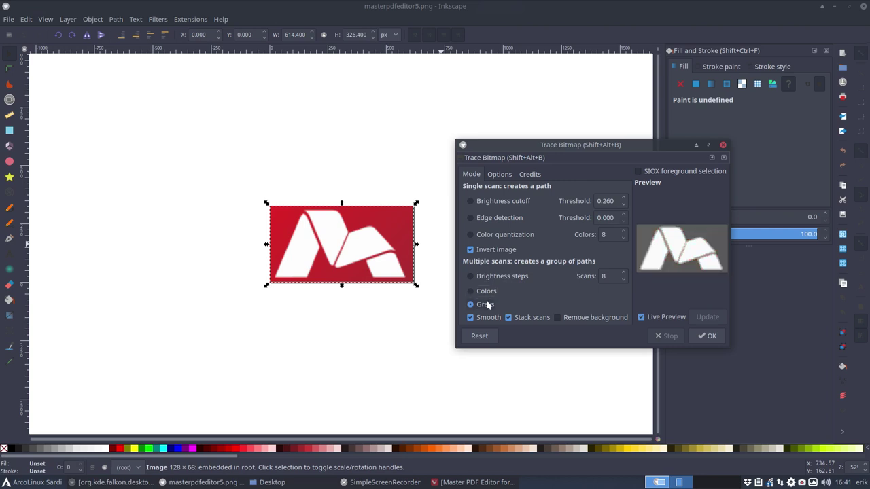
left_click(469, 251)
Preview the inverted Color quantization trace with different color counts between 3 and 7, ending at 7
left_click(470, 235)
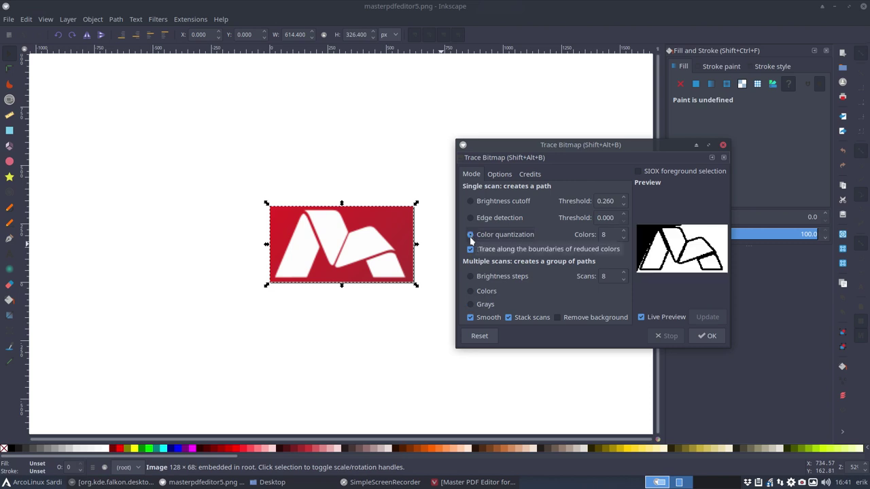
left_click(625, 238)
left_click(625, 238)
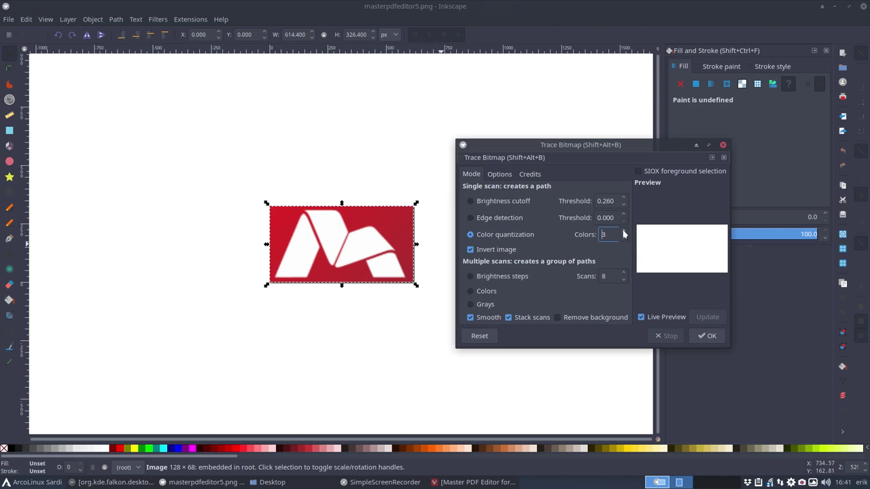
left_click(624, 232)
left_click(624, 232)
left_click(624, 231)
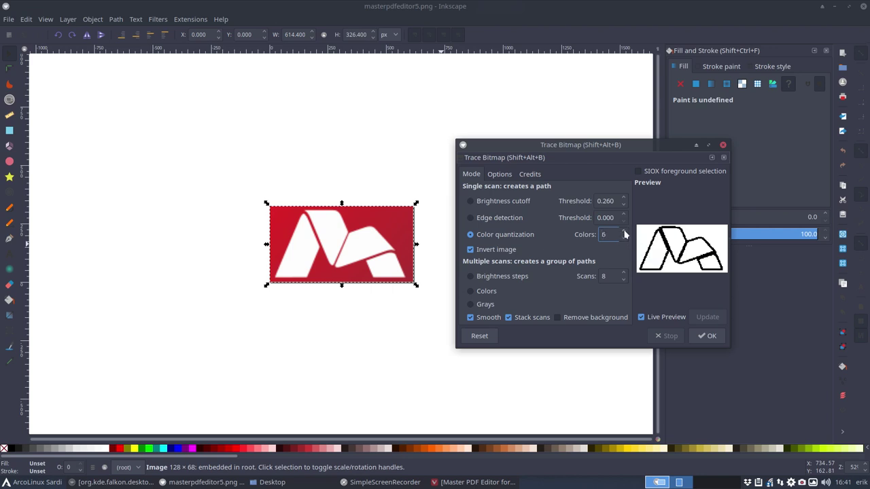
left_click(625, 238)
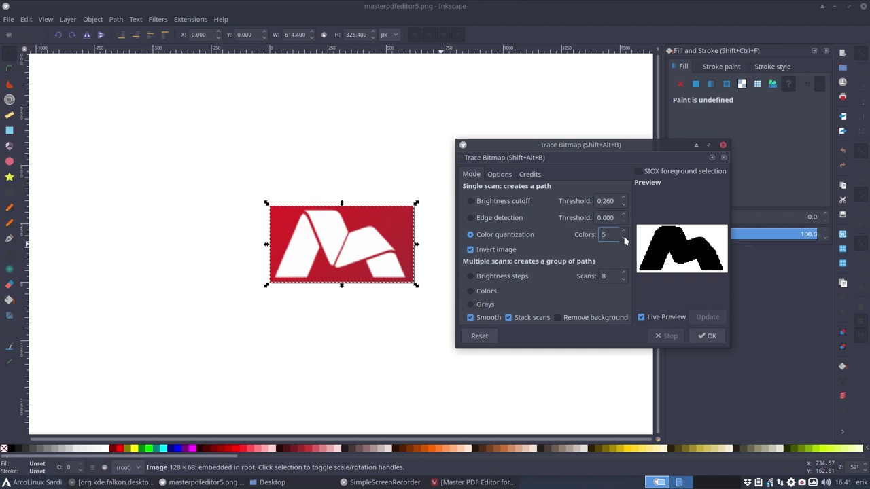
left_click(624, 232)
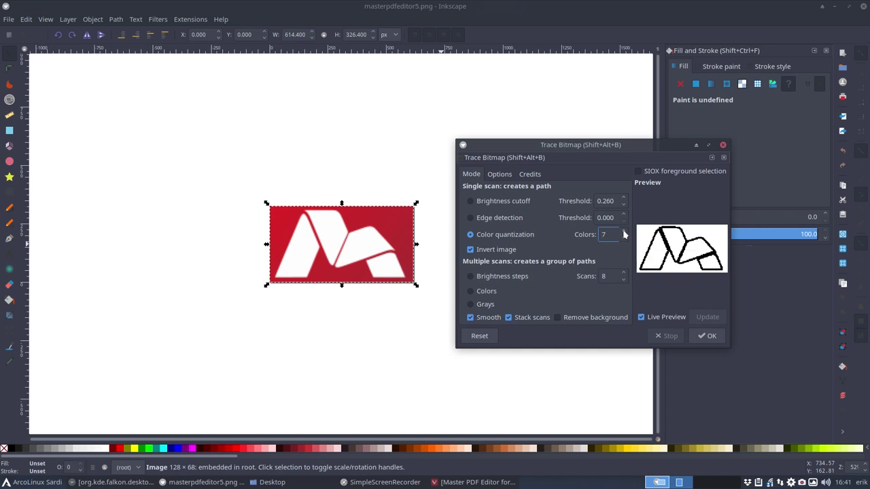
Trace the image with Edge detection and Invert image off, and move the resulting black outline above the red image
left_click(502, 219)
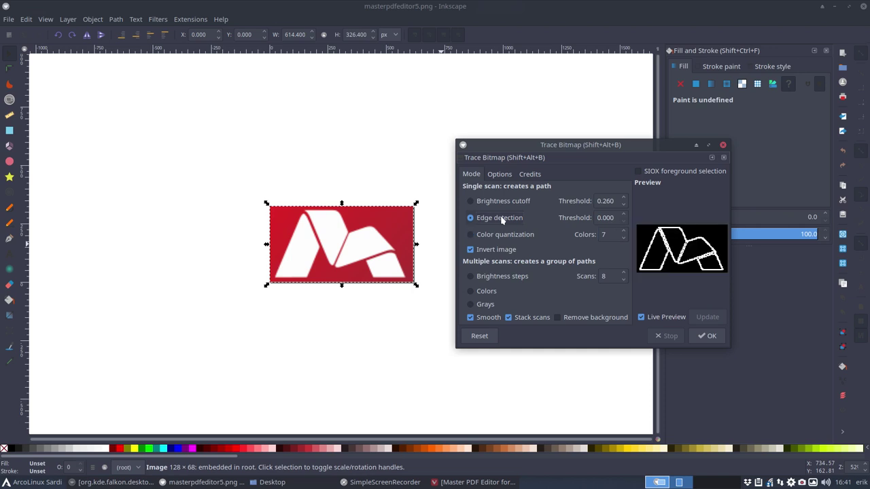
left_click(471, 250)
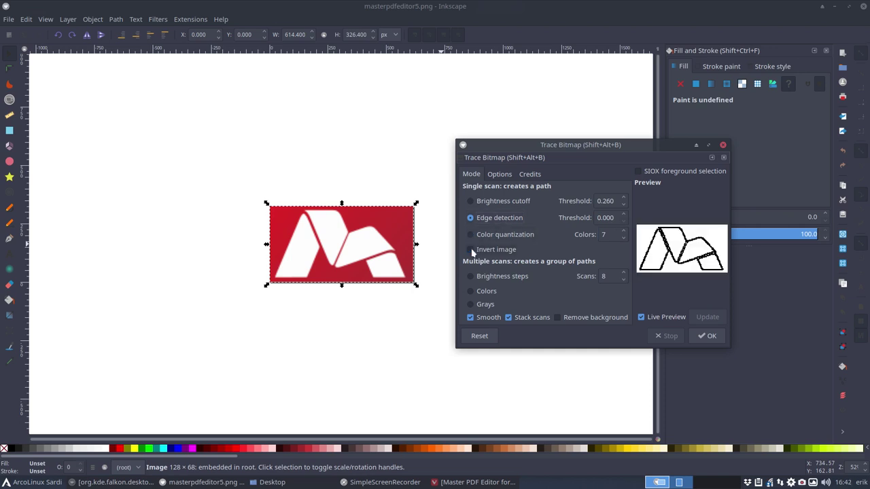
left_click(471, 249)
left_click(471, 249)
left_click(709, 337)
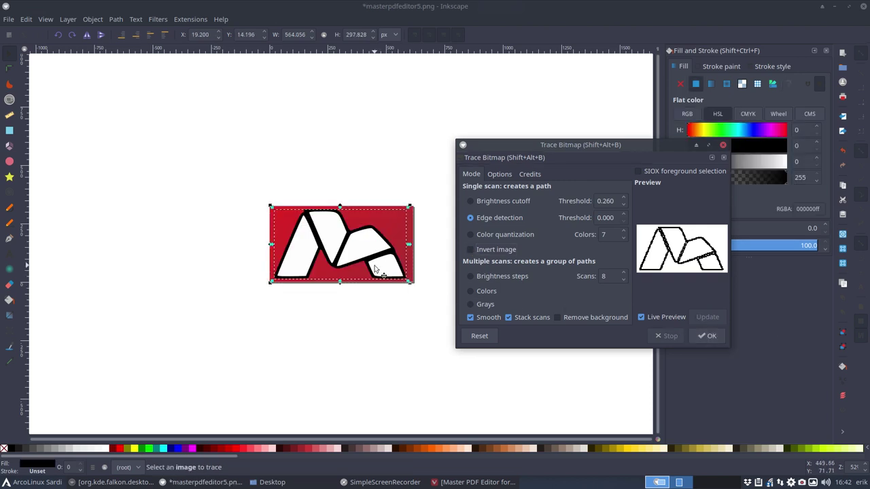
left_click_drag(353, 268, 316, 169)
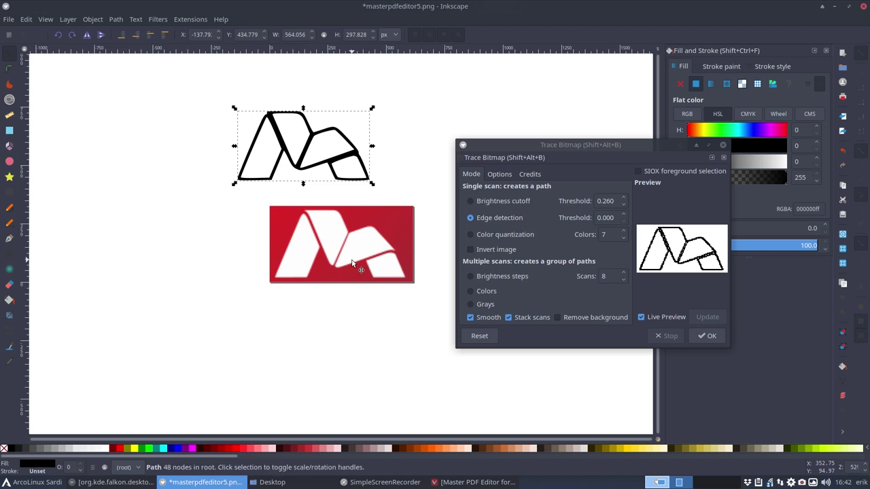
Reselect the red image and trace it again with Edge detection, creating a second outline over it
left_click(709, 335)
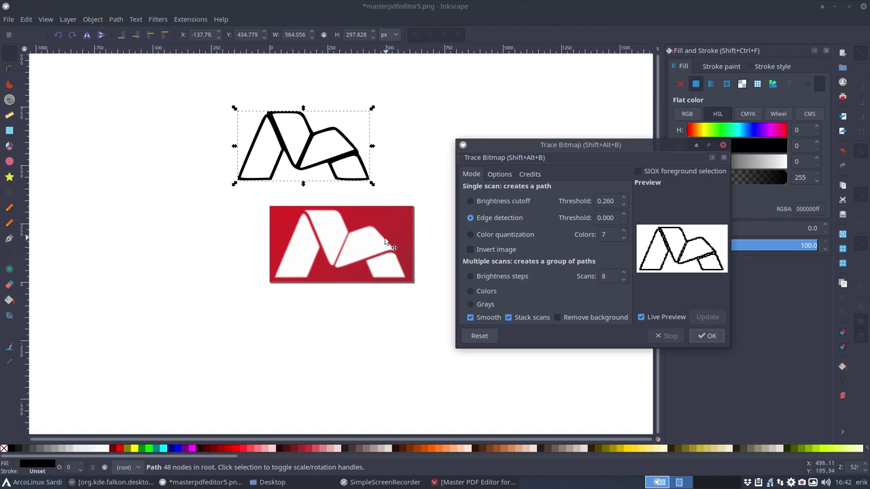
left_click(359, 240)
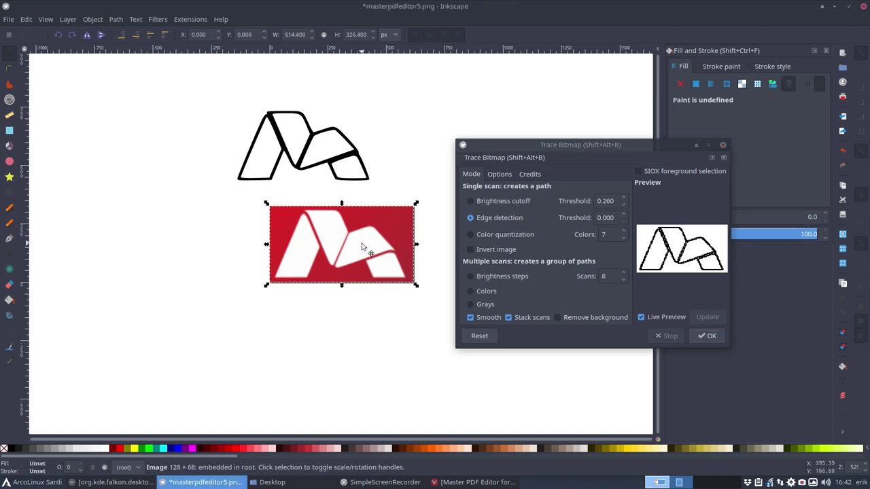
left_click(368, 250)
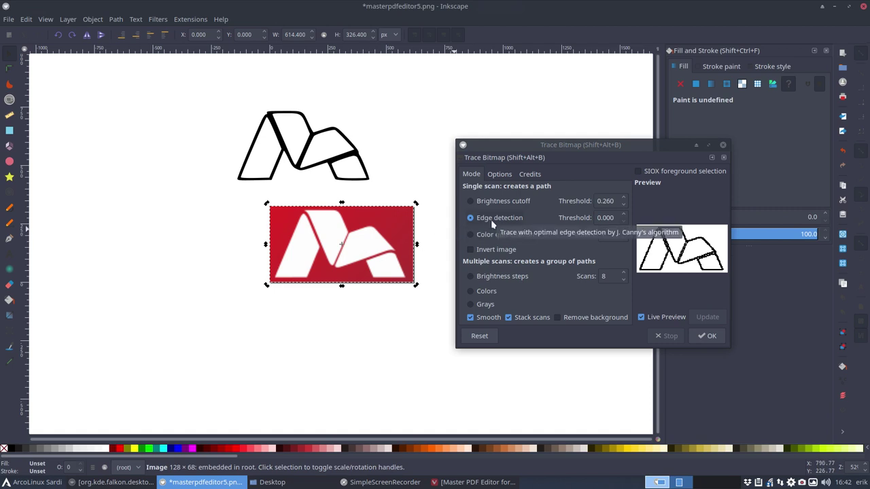
left_click(475, 201)
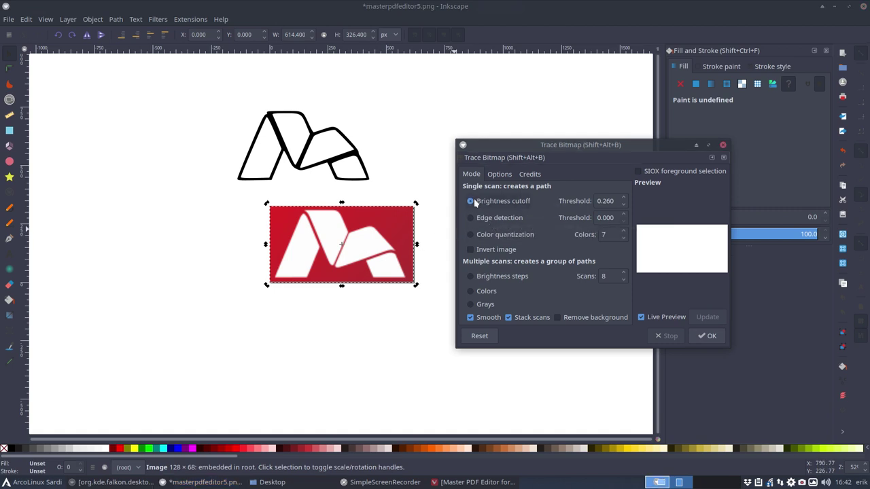
left_click(472, 219)
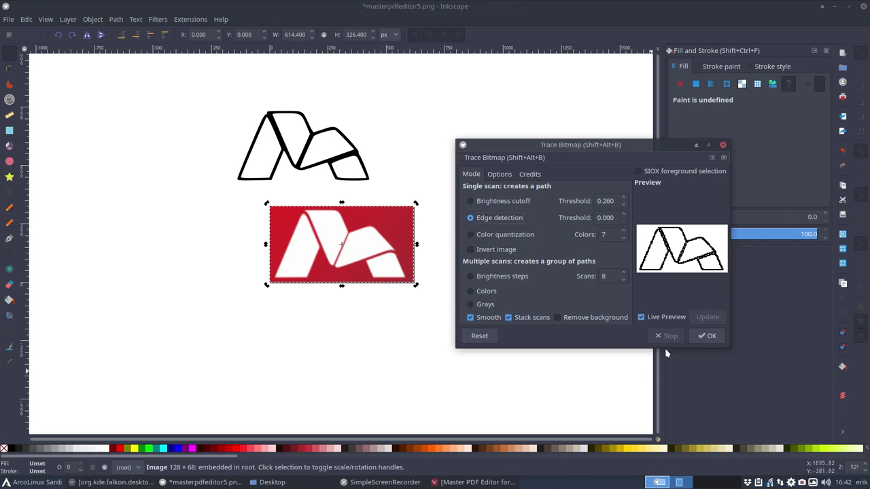
left_click(710, 335)
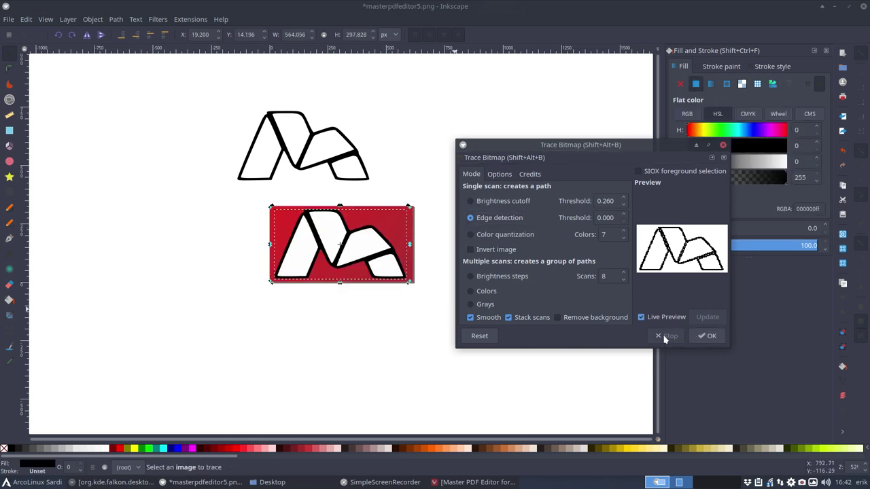
Close Trace Bitmap, move the red image aside to delete the duplicate outline, and put the image back on the page
left_click(723, 145)
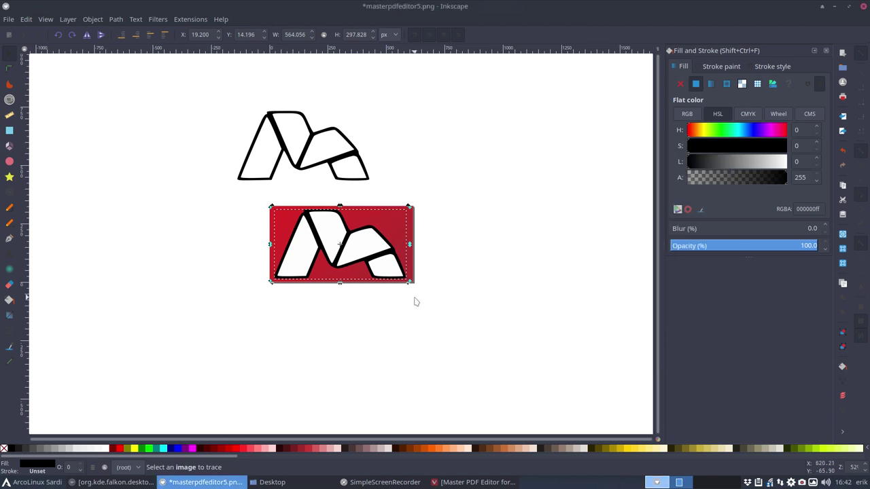
left_click(412, 304)
left_click_drag(374, 258, 237, 263)
left_click(331, 261)
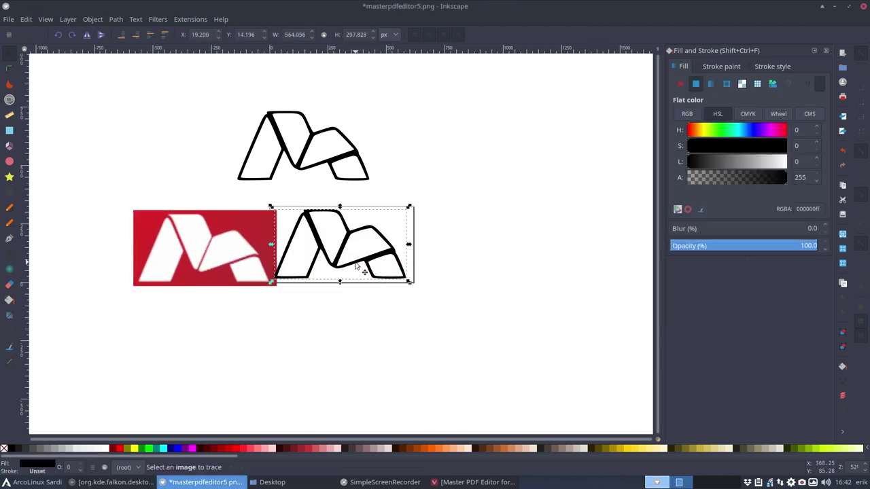
key("Delete")
left_click_drag(165, 254, 302, 249)
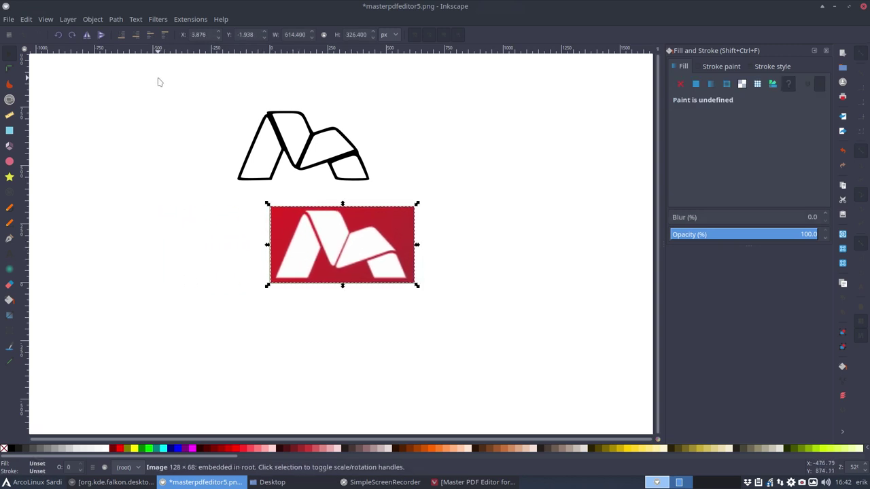
Trace the red image with Trace Pixel Art, using a Curves multiplier of 1.750 and B-spline curves as output
left_click(119, 19)
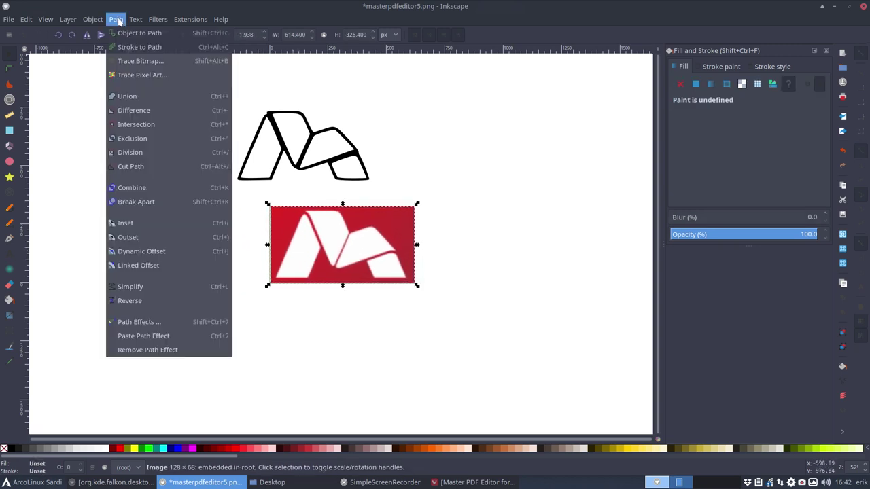
left_click(130, 77)
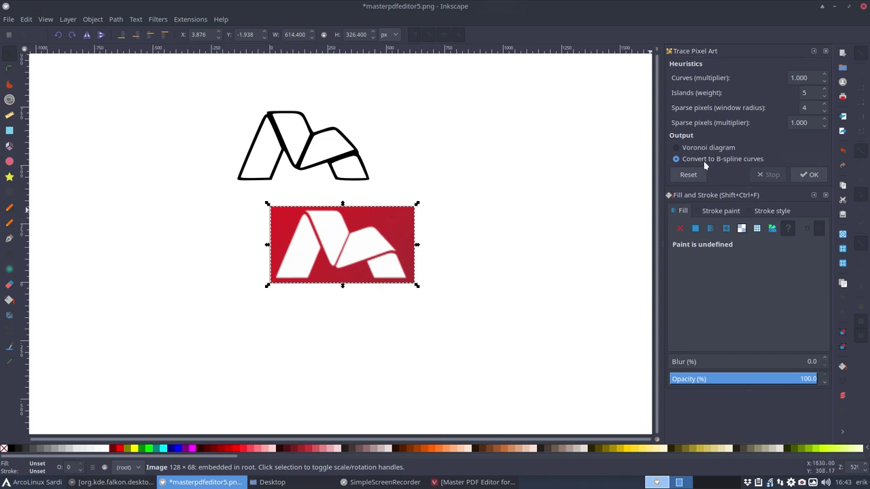
left_click(695, 229)
left_click_drag(741, 307, 796, 311)
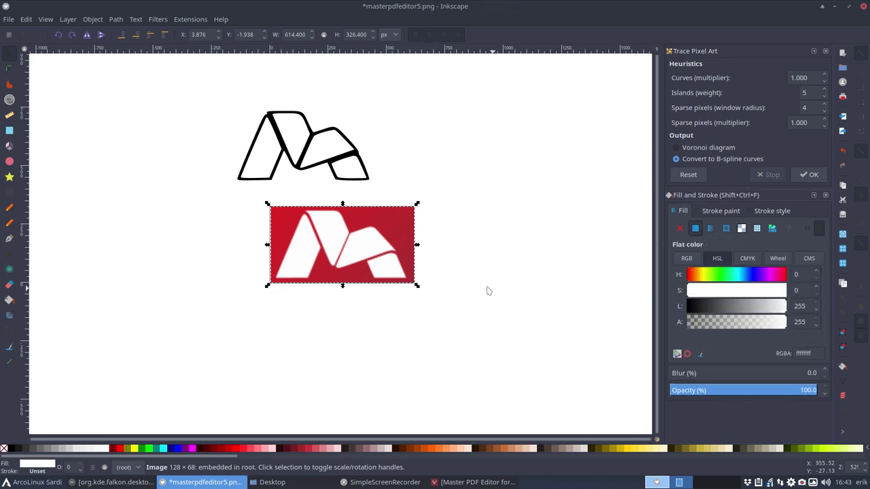
mouse_move(377, 245)
left_mouse_down()
mouse_move(437, 247)
mouse_move(370, 246)
left_mouse_up()
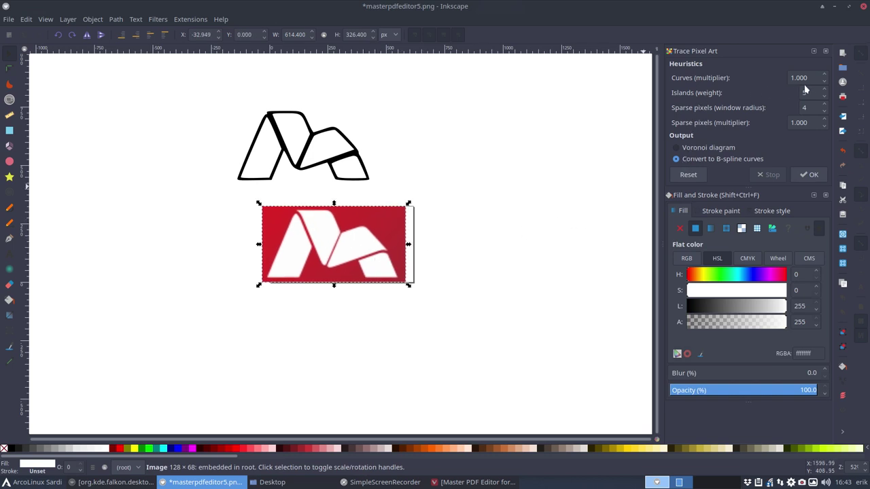
left_click(824, 75)
left_click(809, 174)
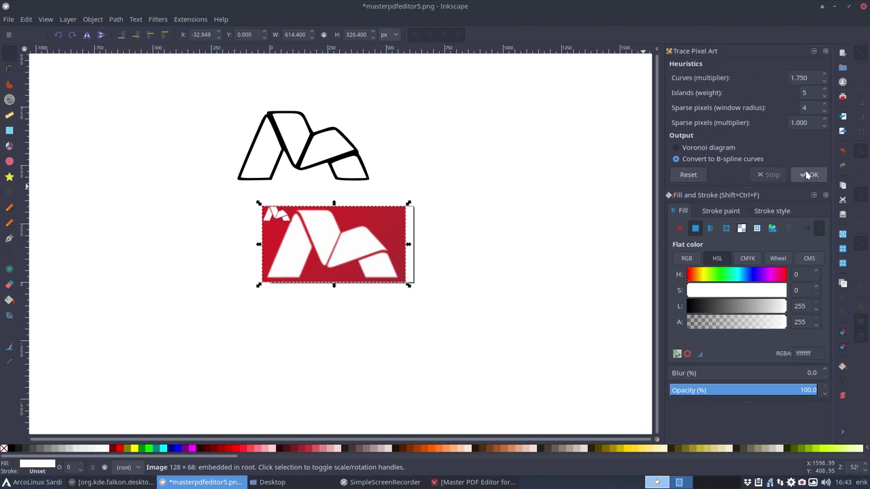
Move the small pixel-art trace off the red image to the empty canvas on its left and inspect its edges up close
mouse_move(286, 219)
left_mouse_down()
mouse_move(250, 197)
mouse_move(217, 200)
left_mouse_up()
scroll(215, 199, "up", 3, "ctrl")
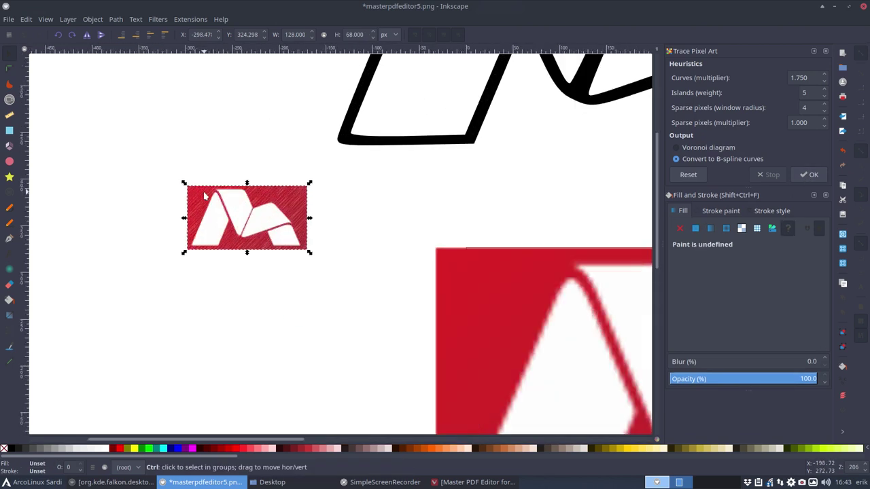
scroll(272, 209, "up", 3, "ctrl")
scroll(277, 211, "up", 3, "ctrl")
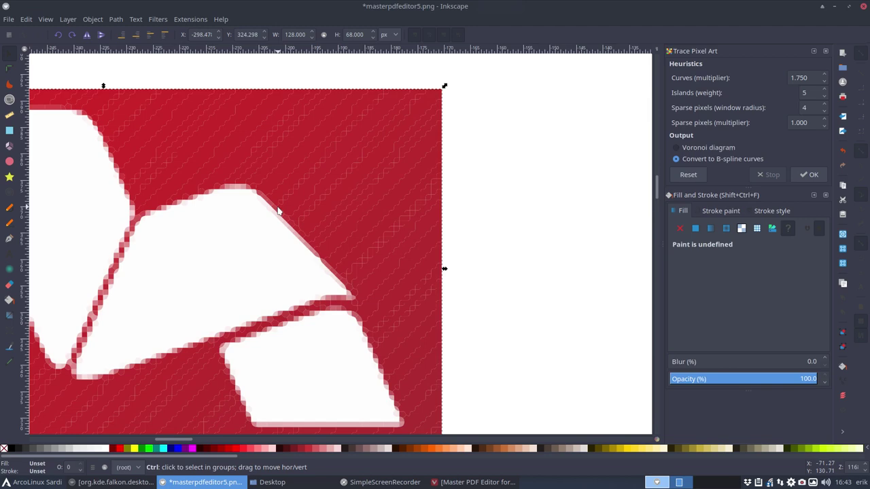
scroll(278, 211, "down", 4, "ctrl")
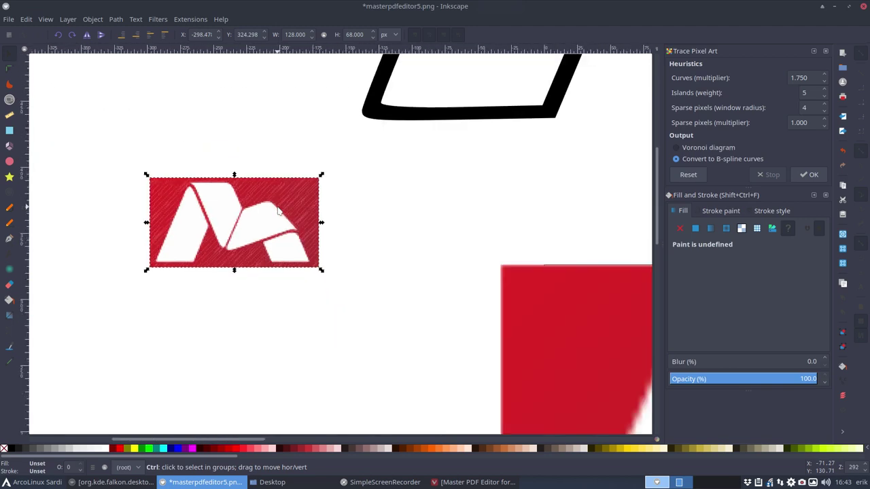
Select the leftmost white shape inside the traced logo and simplify its path repeatedly to reduce it to few nodes
left_click(10, 69)
left_click(228, 197)
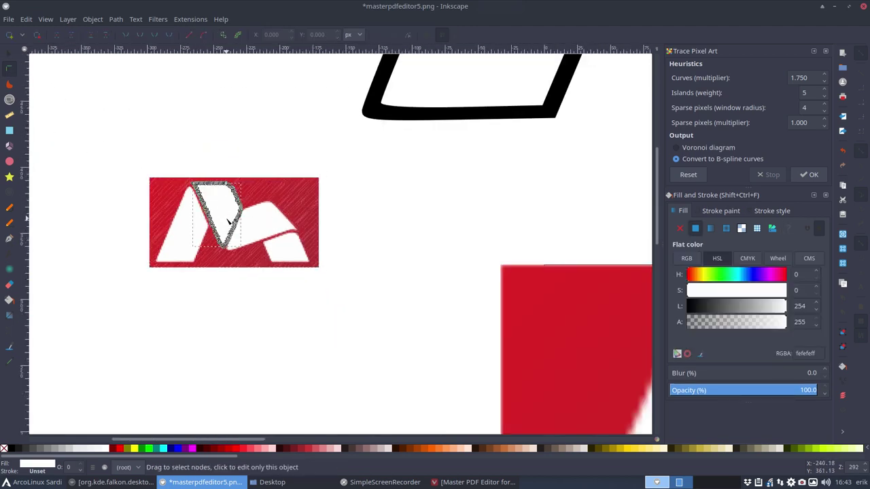
left_click_drag(229, 221, 275, 151)
left_click(184, 237)
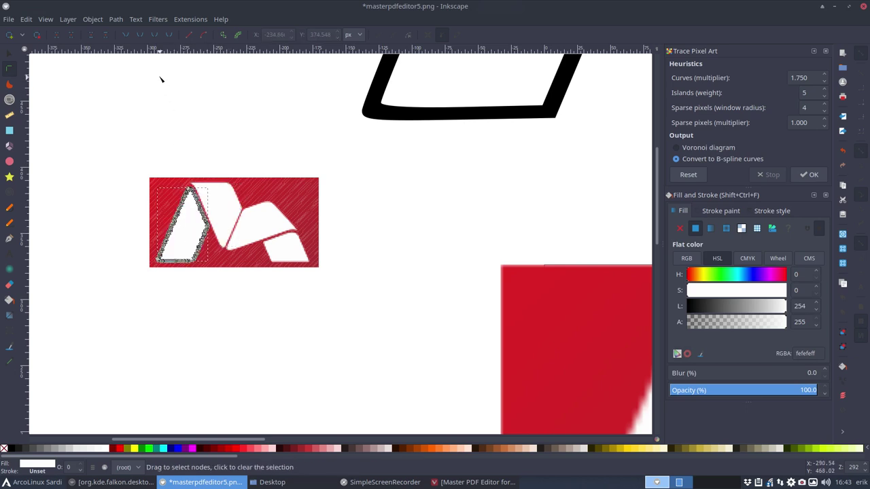
left_click(115, 19)
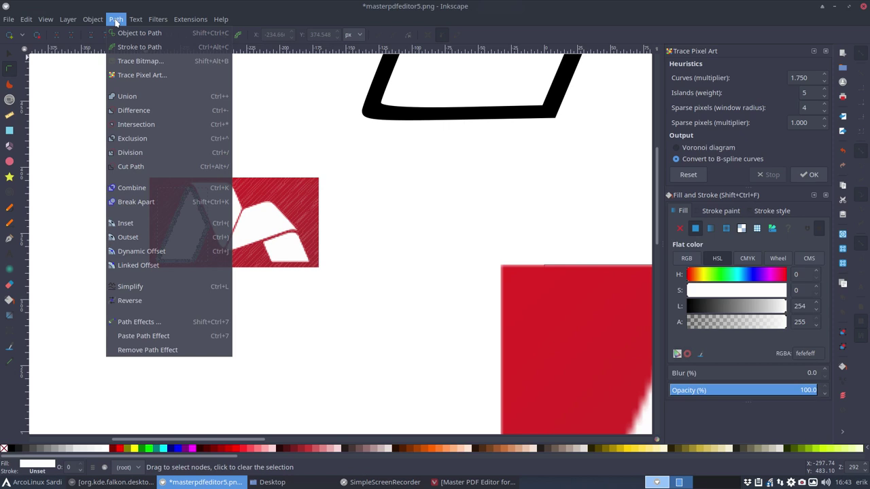
mouse_move(94, 22)
left_click(203, 286)
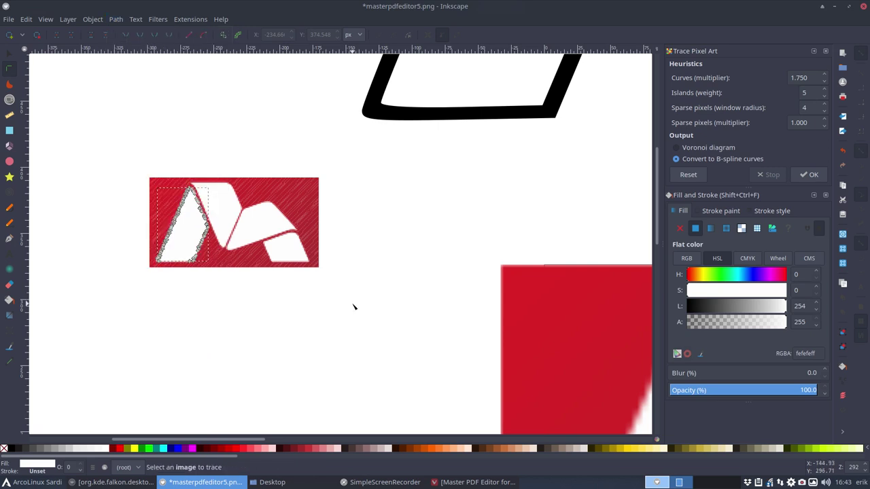
key("ctrl+l")
key("ctrl+l")
key("ctrl+l")
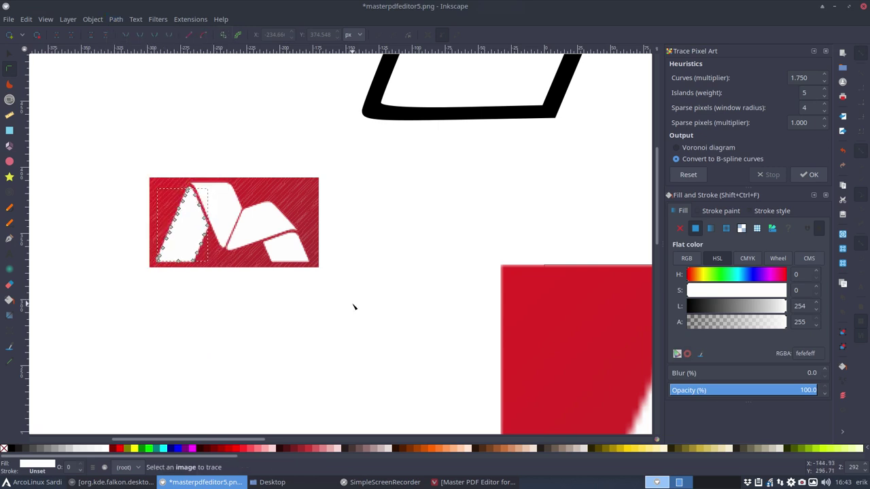
key("ctrl+l")
key("ctrl+l")
key("ctrl+l")
key("ctrl+l")
key("ctrl+l")
key("ctrl+l")
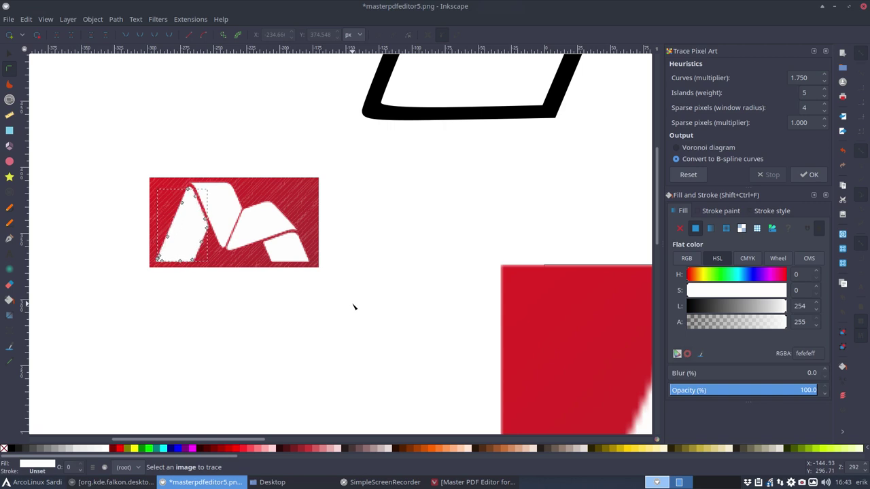
key("ctrl+l")
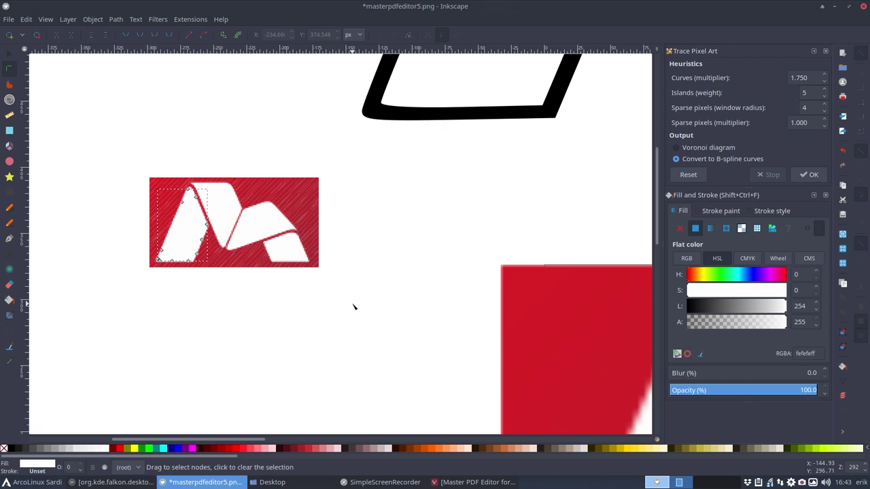
Try enlarging the simplified leftmost white shape and moving it to the right, and undo both changes
left_click(358, 306)
left_click(188, 246)
left_click(8, 53)
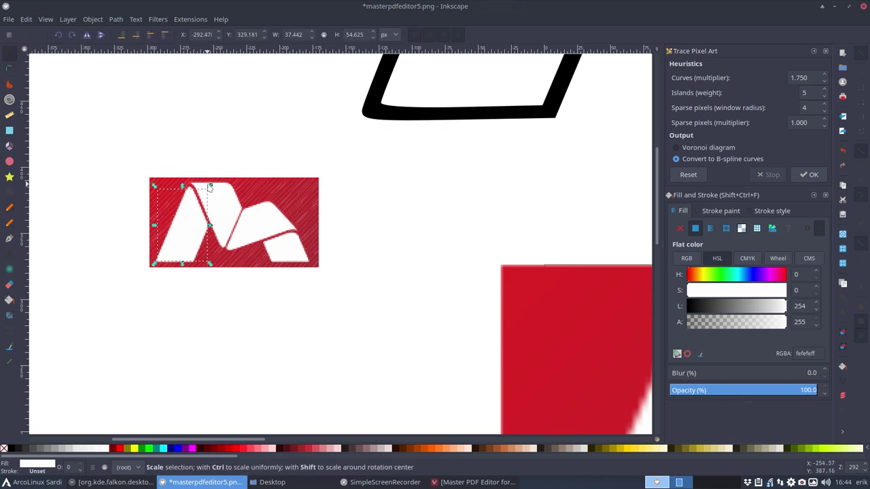
left_click_drag(209, 186, 263, 109)
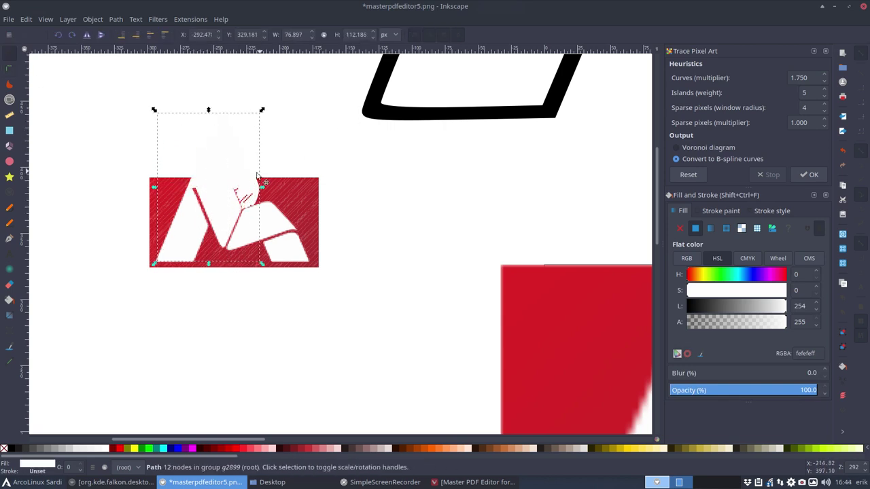
left_click_drag(230, 182, 269, 190)
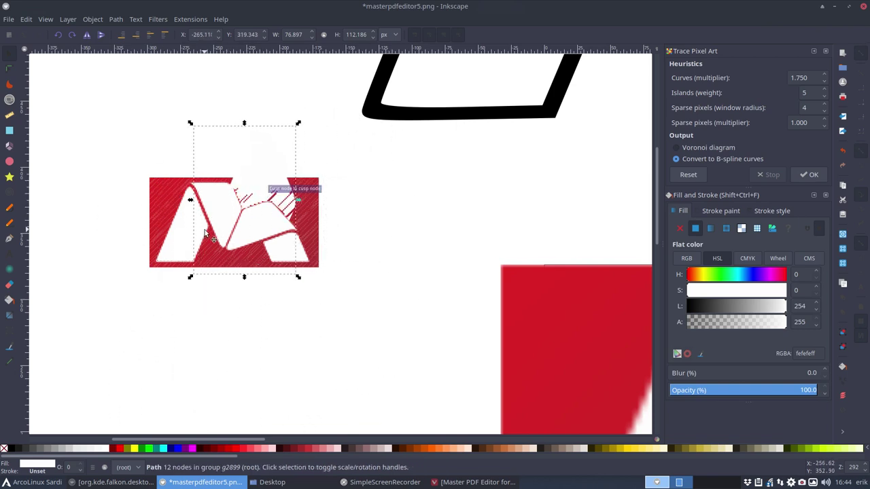
key("ctrl+z")
key("ctrl+z")
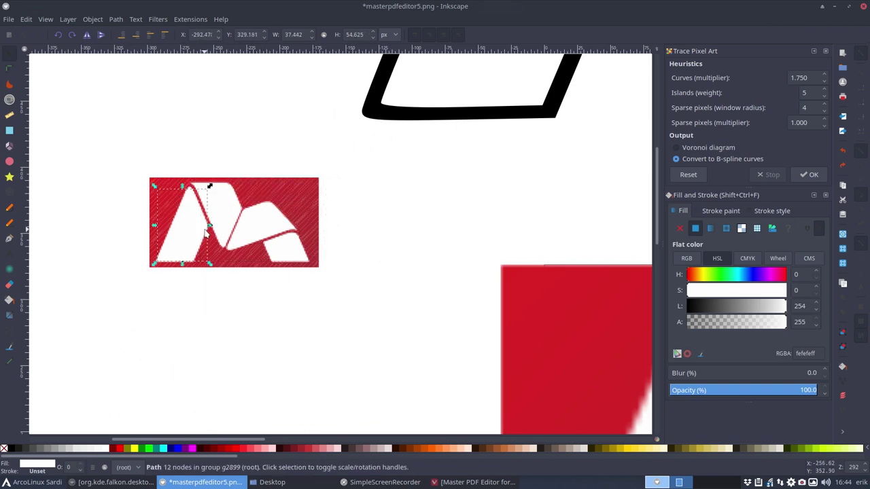
Set the document's background color to light gray with an HSL lightness of 186
left_click(7, 21)
left_click(47, 244)
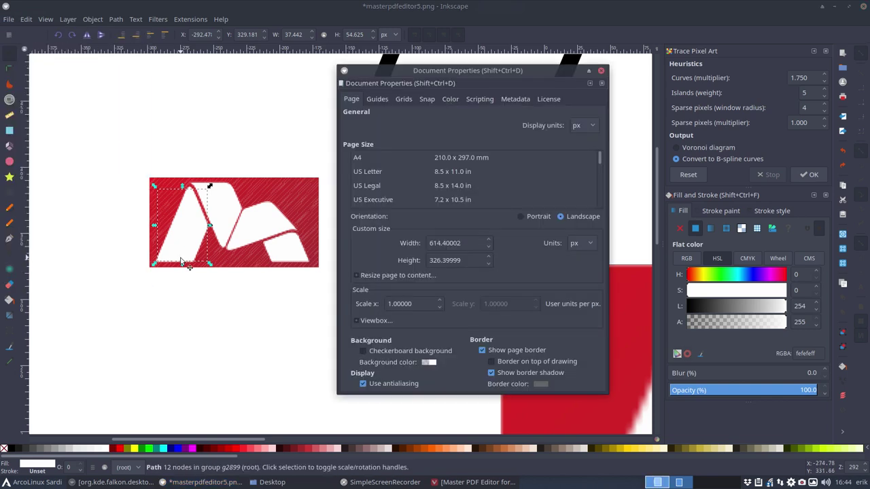
left_click(428, 363)
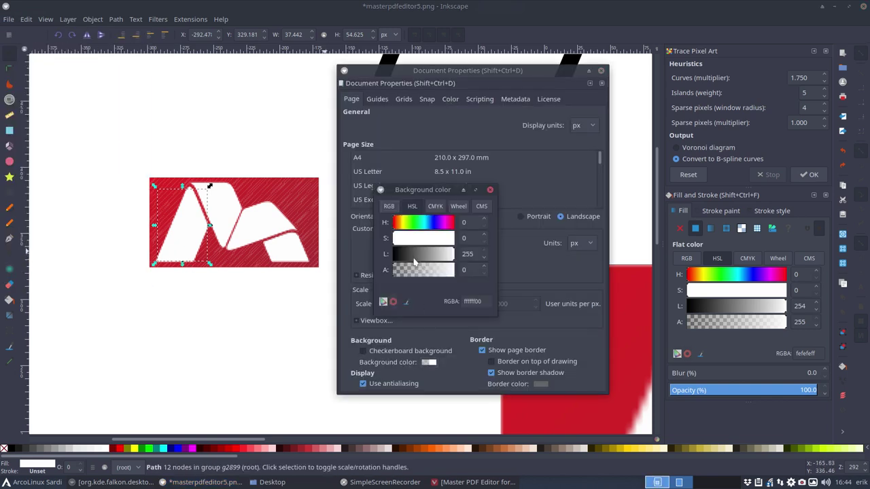
left_click_drag(426, 257, 439, 256)
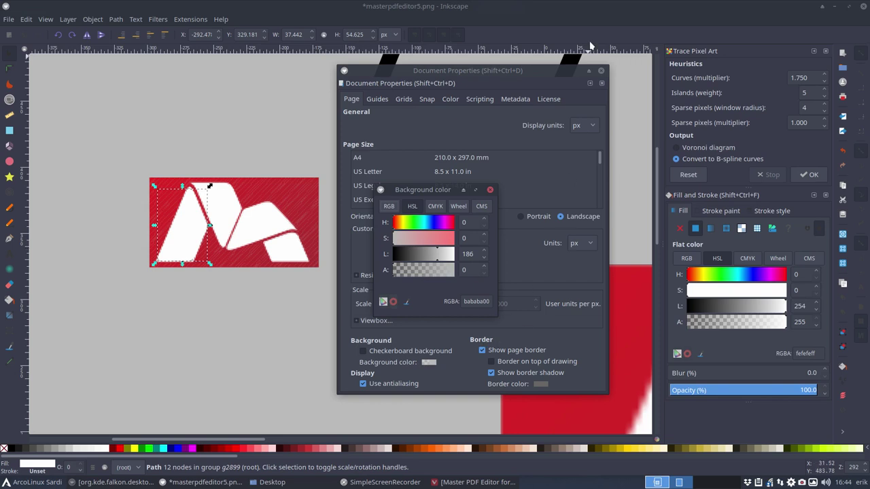
left_click(601, 70)
Select the simplified leftmost white shape within the traced group and move it out above and left of the logo
left_click(186, 246)
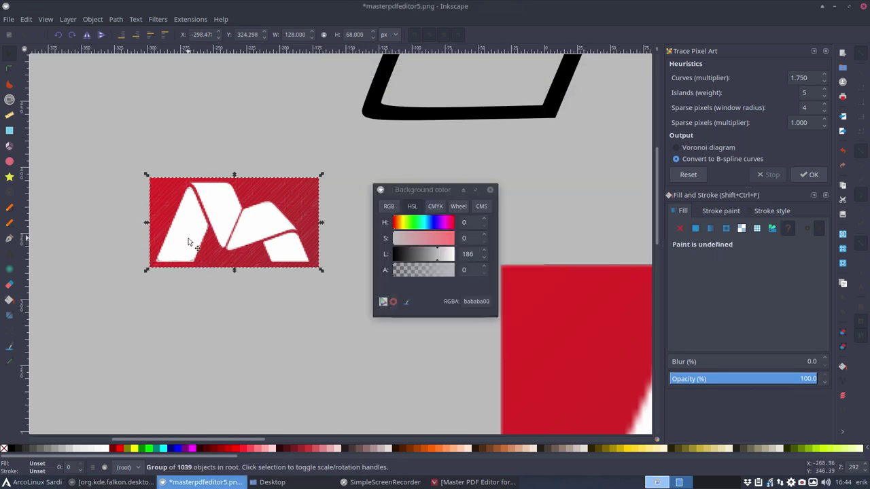
left_click(10, 68)
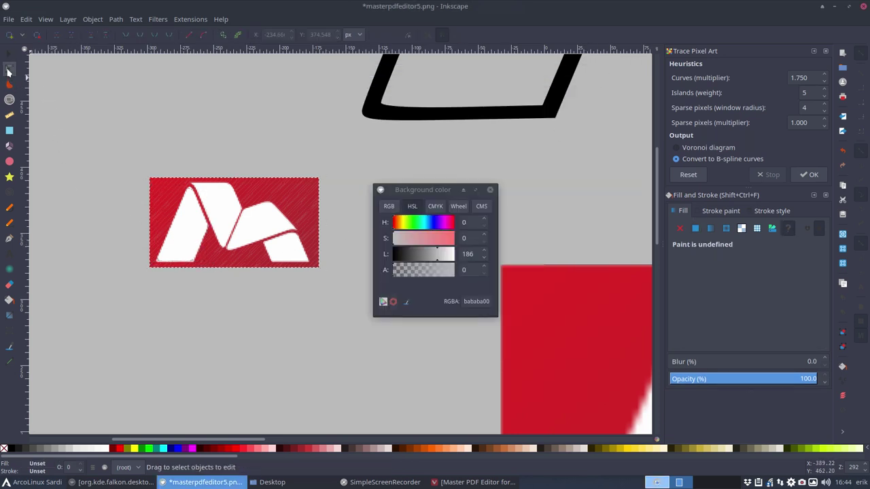
left_click(196, 228)
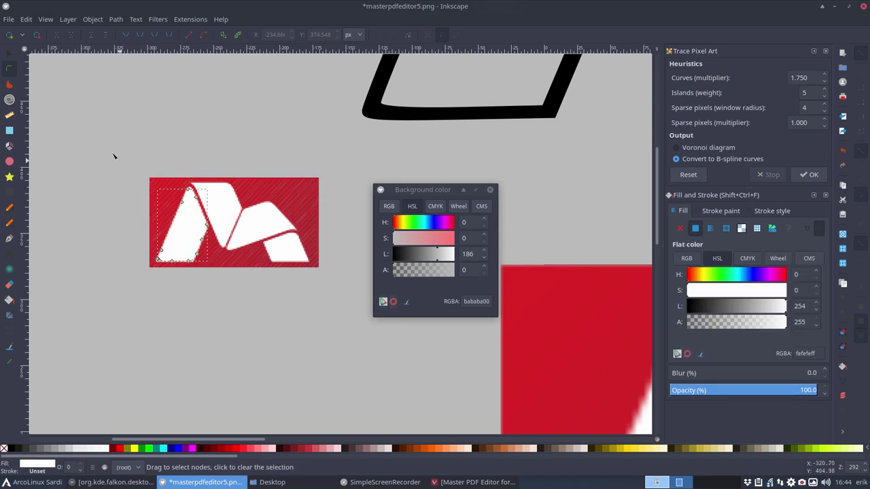
key("s")
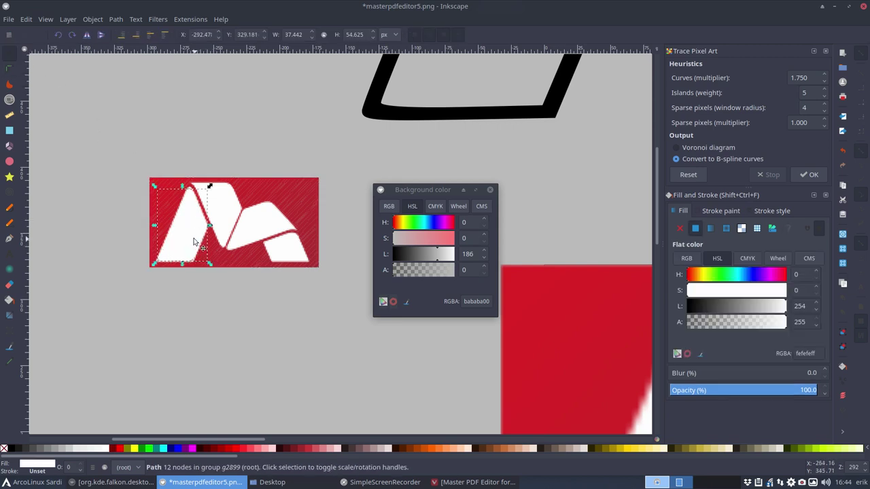
left_click_drag(189, 235, 129, 157)
left_click(121, 250)
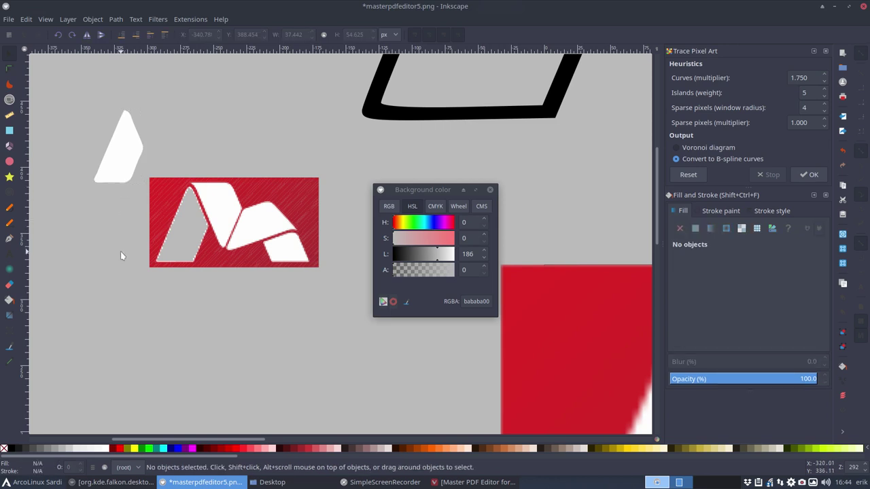
Select the second white shape within the traced group and move it beside the one already pulled out
left_click(226, 209)
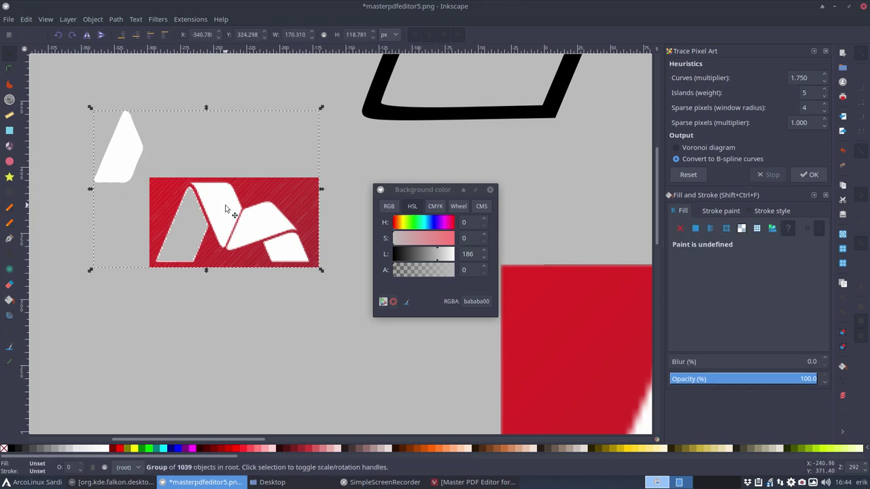
left_click(226, 214, "ctrl")
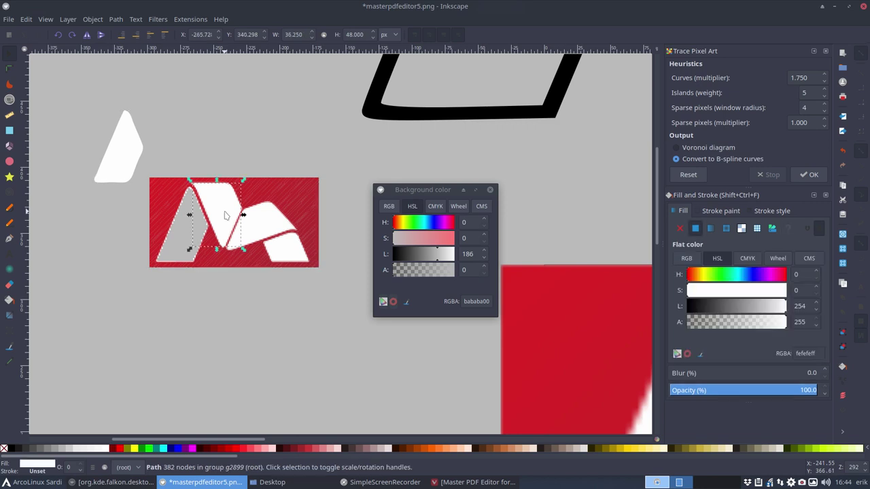
left_click_drag(225, 216, 172, 143)
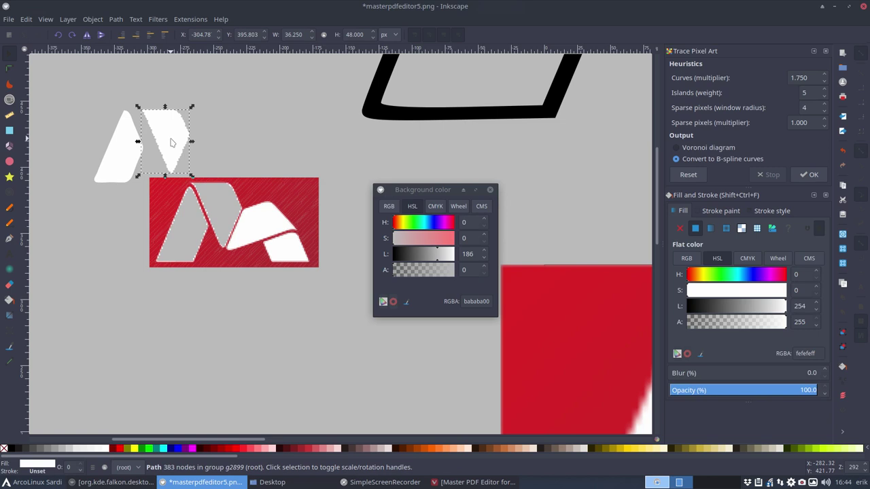
Try simplifying the path of the second pulled-out shape several times, and undo the simplifications
key("ctrl+l")
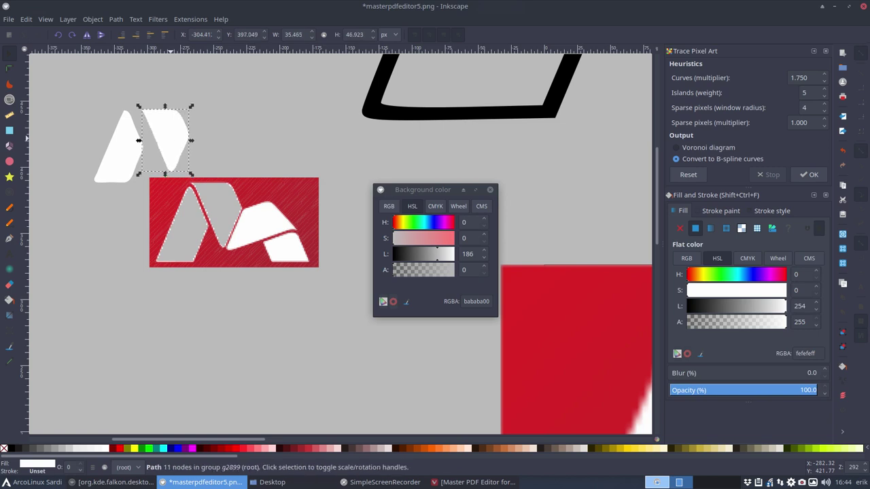
key("ctrl+l")
key("ctrl+l")
key("ctrl+l")
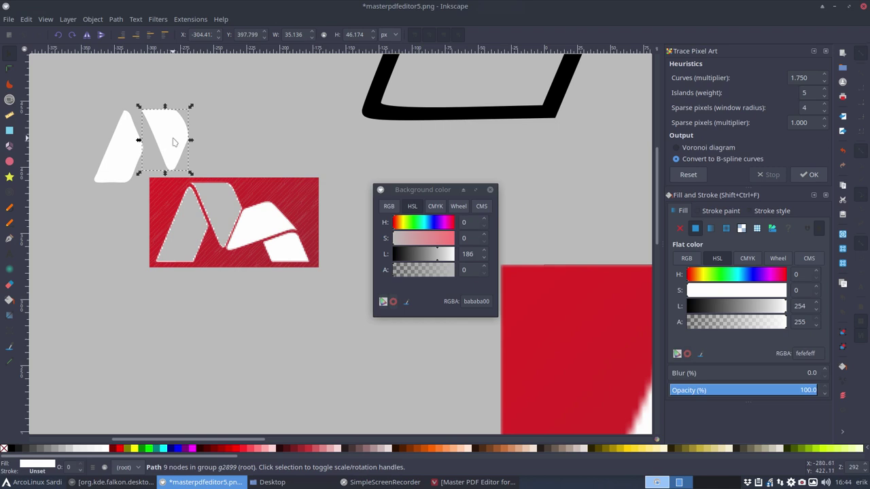
left_click(25, 19)
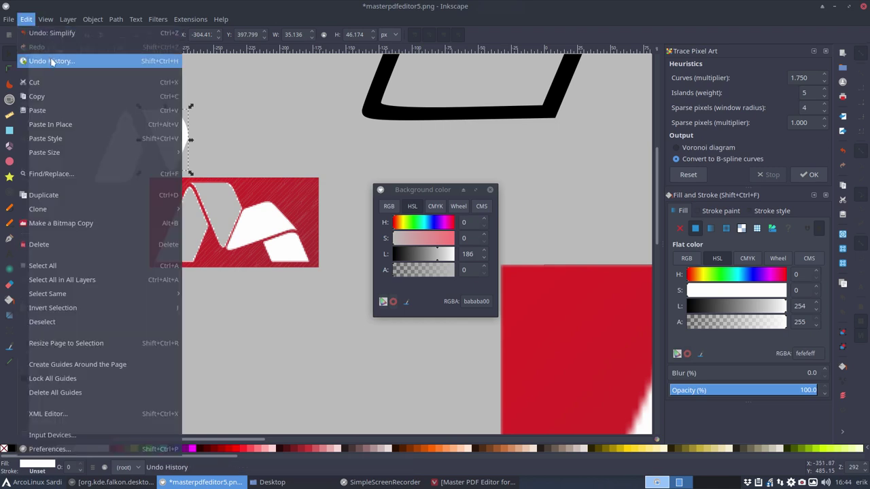
left_click(344, 121)
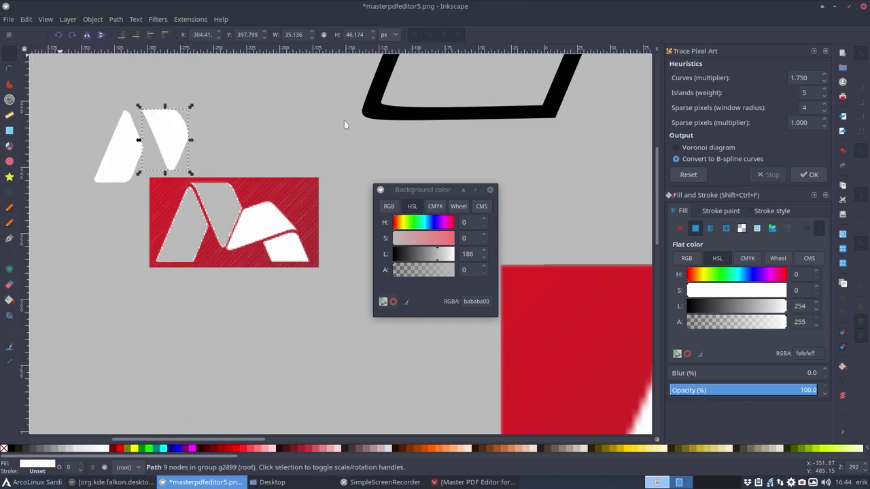
key("ctrl+z")
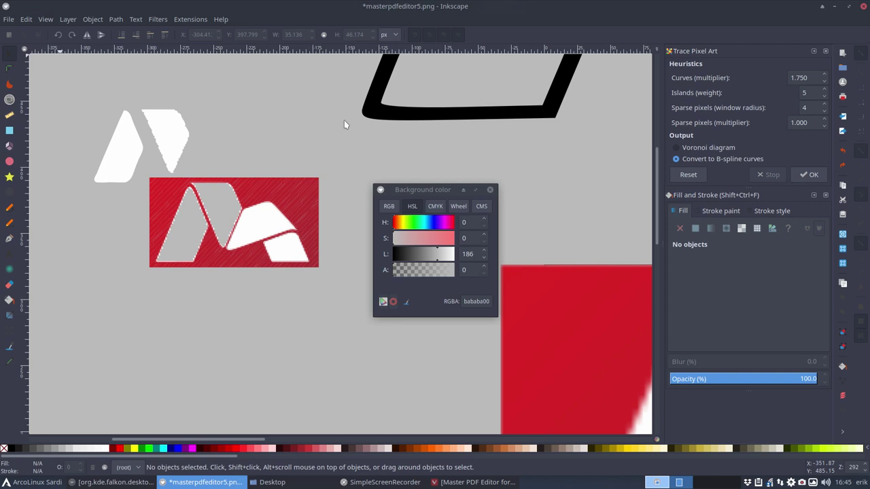
Simplify the path of the second pulled-out white shape and try to move that shape on its own
key("ctrl+l")
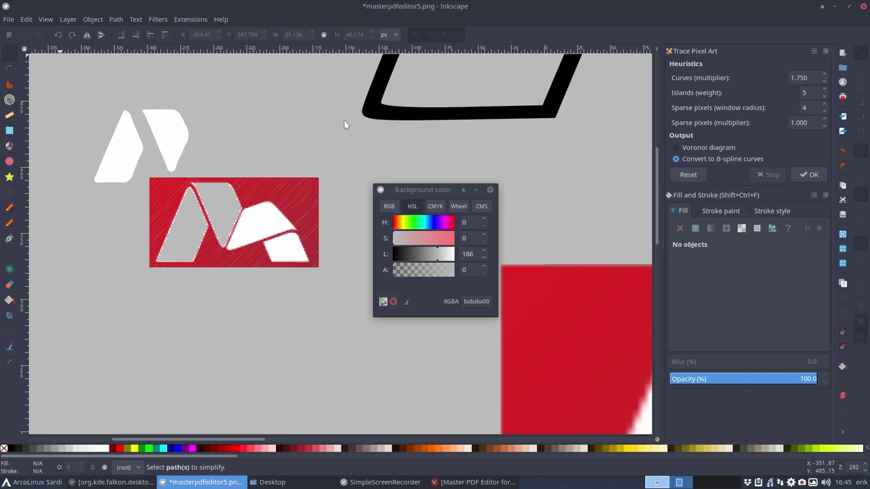
left_click(164, 132)
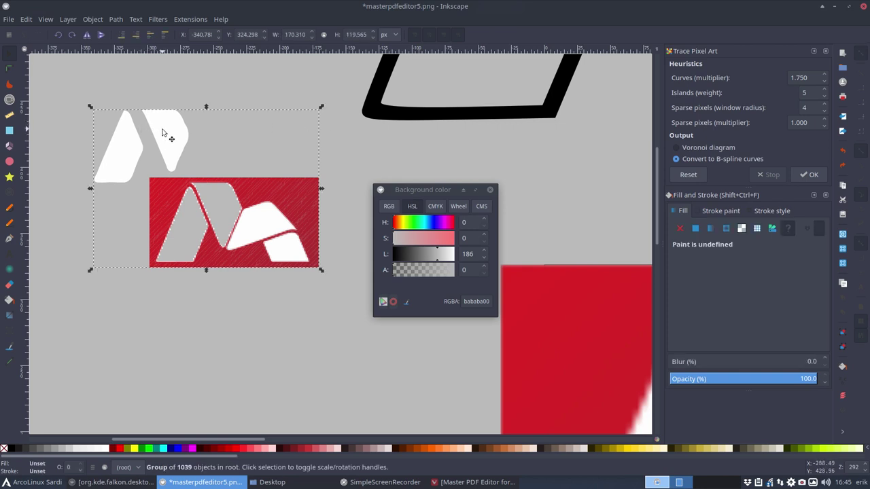
left_click_drag(163, 132, 134, 138)
left_click(154, 141, "ctrl")
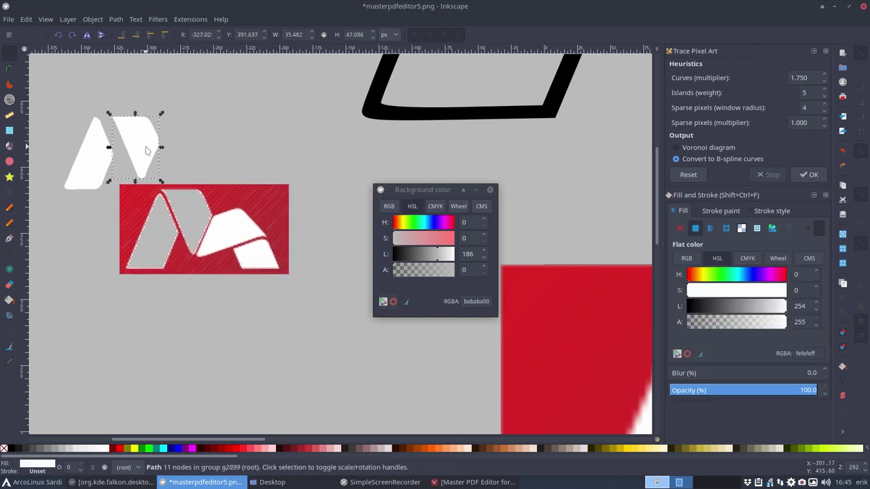
left_click(178, 140)
left_click(159, 142)
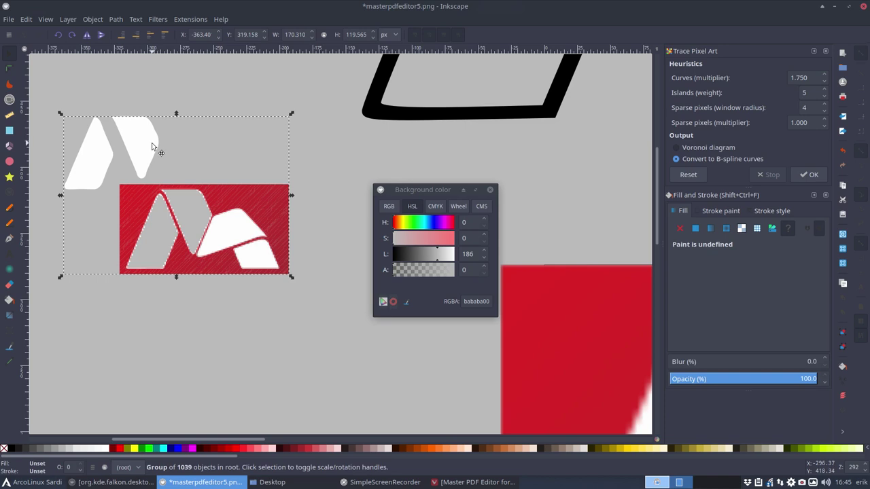
left_click_drag(152, 146, 191, 147)
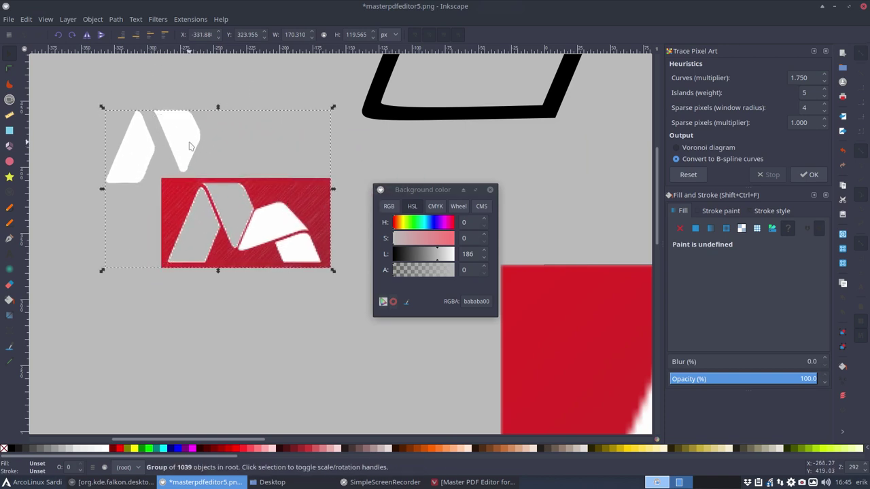
Ungroup the traced logo so the second pulled-out white shape can be selected separately
key("ctrl")
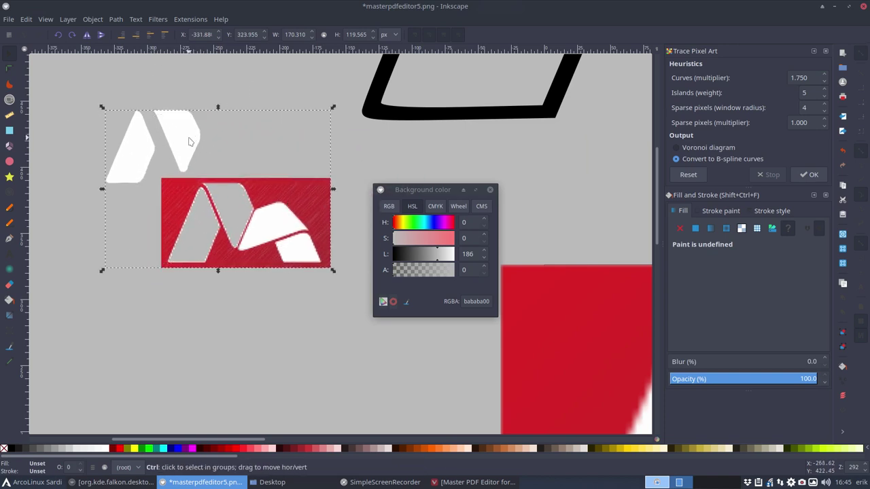
left_click(189, 142, "ctrl")
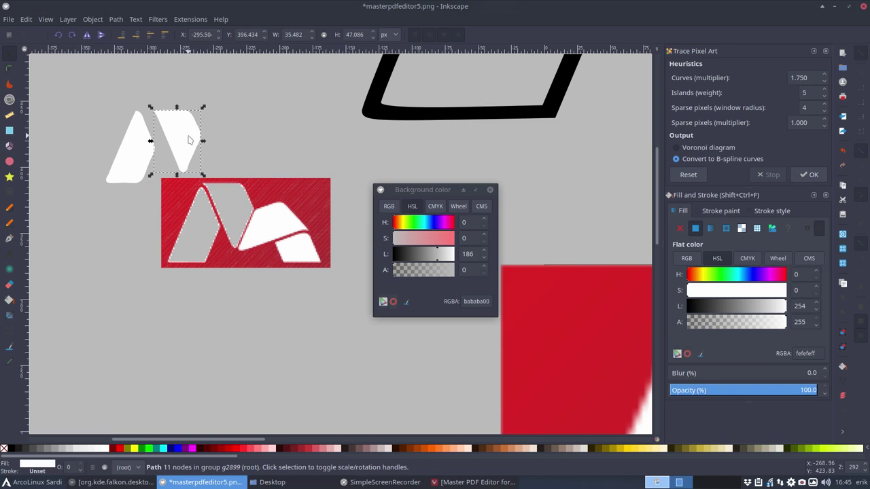
right_click(190, 141)
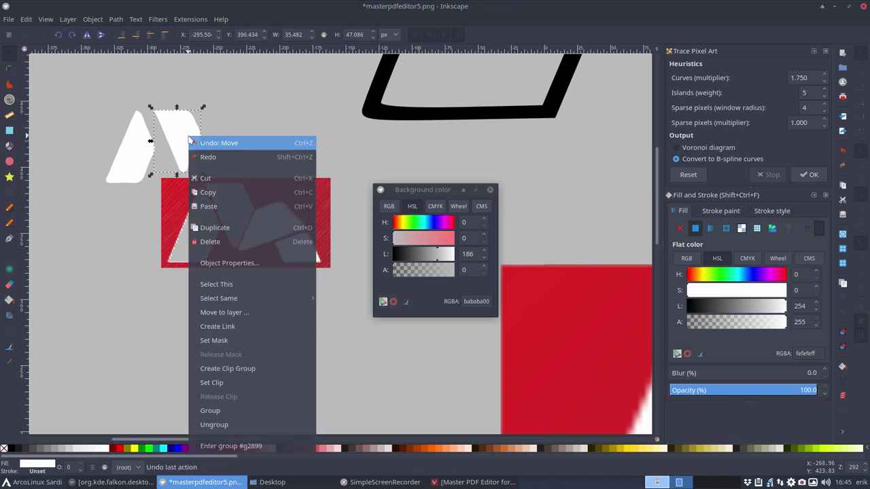
left_click(252, 419)
left_click(235, 141)
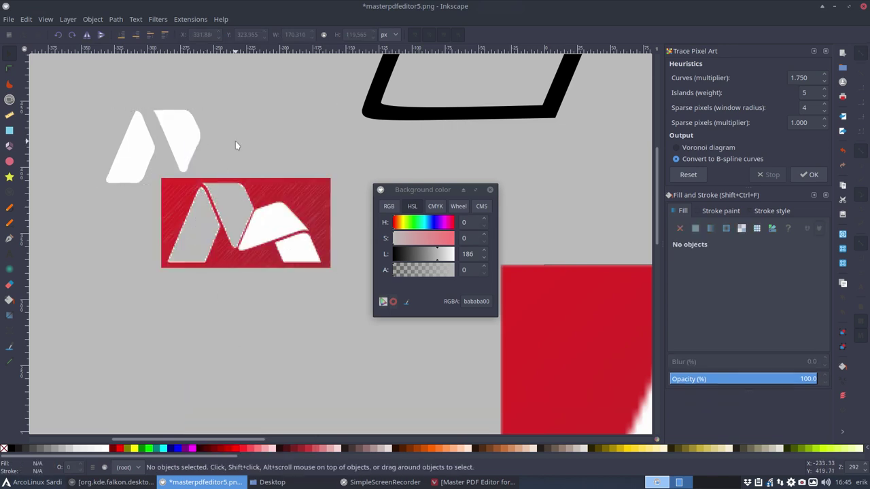
left_click(193, 136)
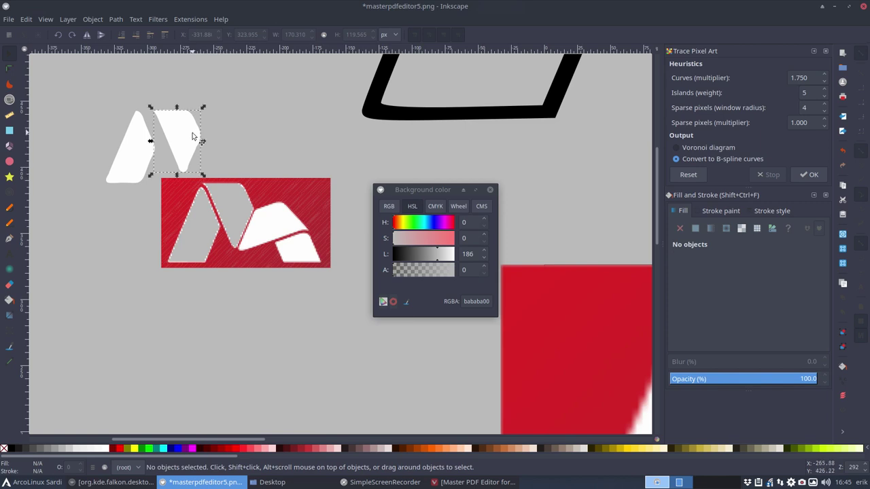
Move the third white shape out above the small red rectangle and simplify its path
left_click(261, 207)
left_click(277, 232)
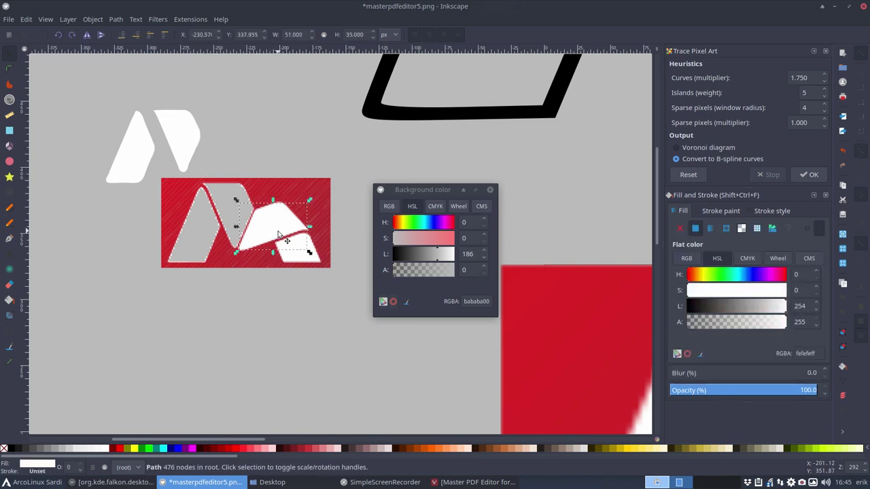
left_click_drag(278, 232, 267, 157)
key("ctrl+l")
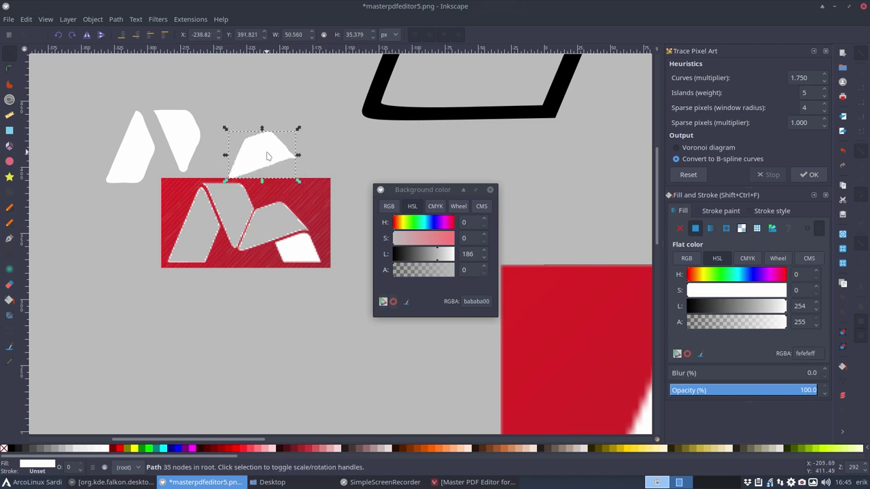
Move the last, smallest white shape out to the right of the third one and simplify its path
left_click(311, 254)
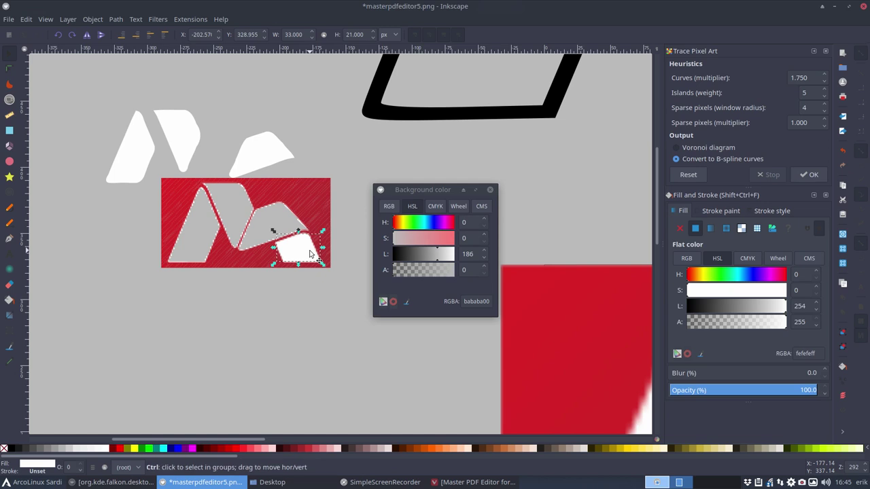
key("Tab")
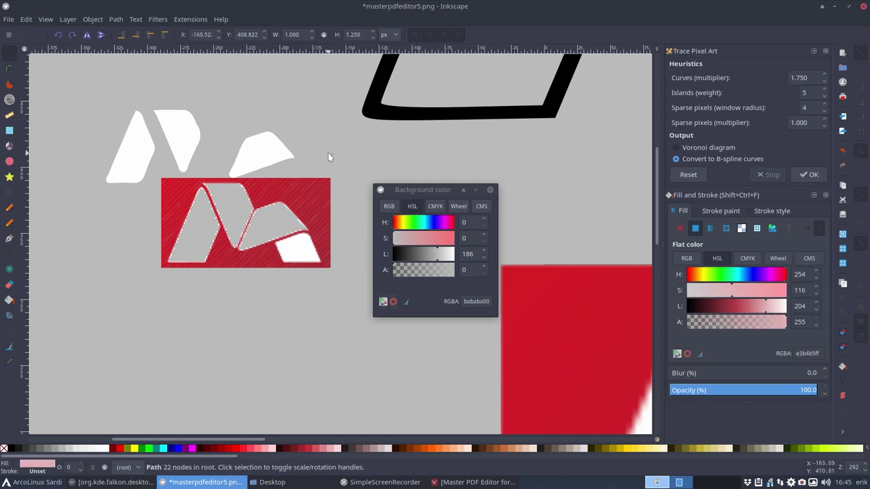
left_click(303, 265)
left_click(306, 270)
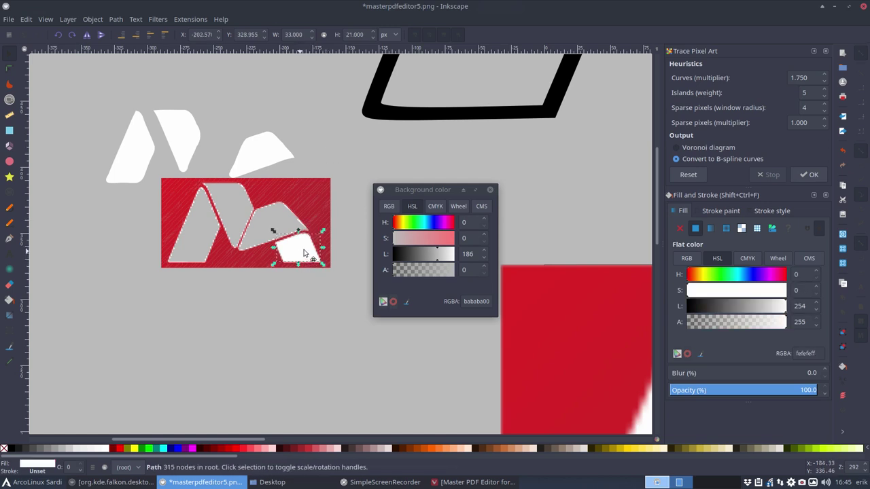
left_click_drag(303, 253, 354, 159)
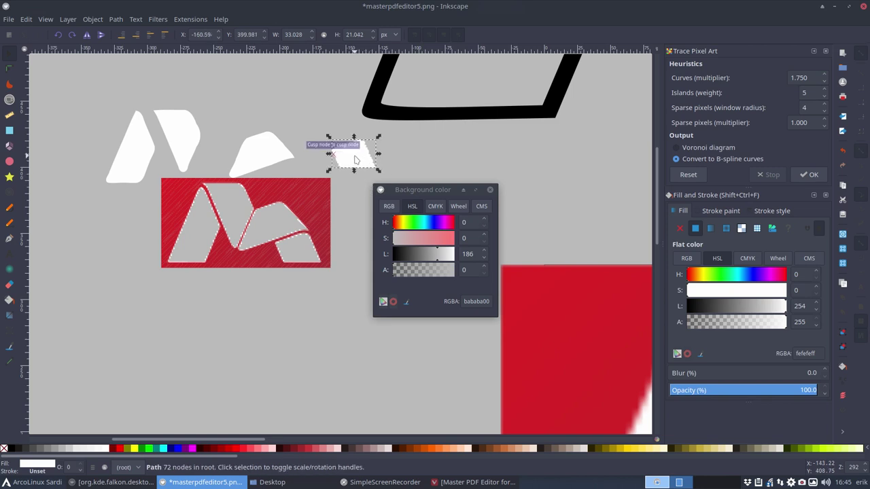
key("Tab")
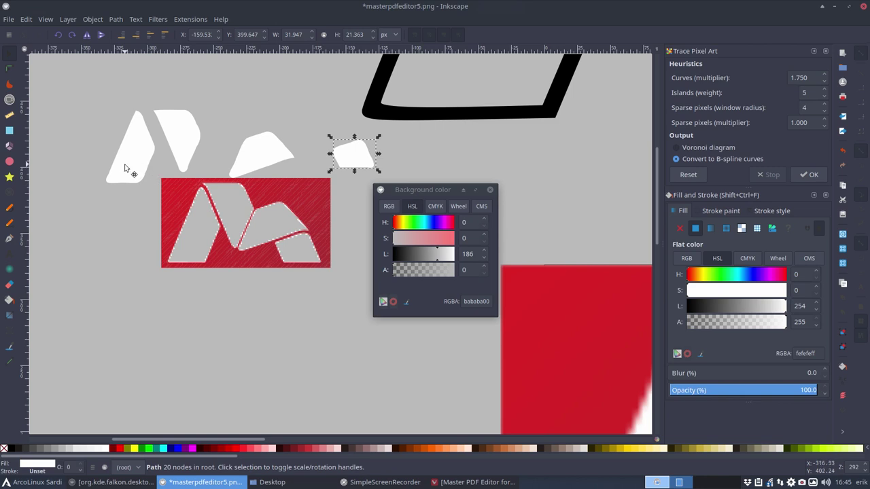
Reassemble the four simplified white shapes into the logo above the small red rectangle, nudging the smallest shape slightly down
left_click_drag(124, 169, 109, 138)
left_click_drag(184, 141, 162, 109)
left_click_drag(267, 148, 198, 119)
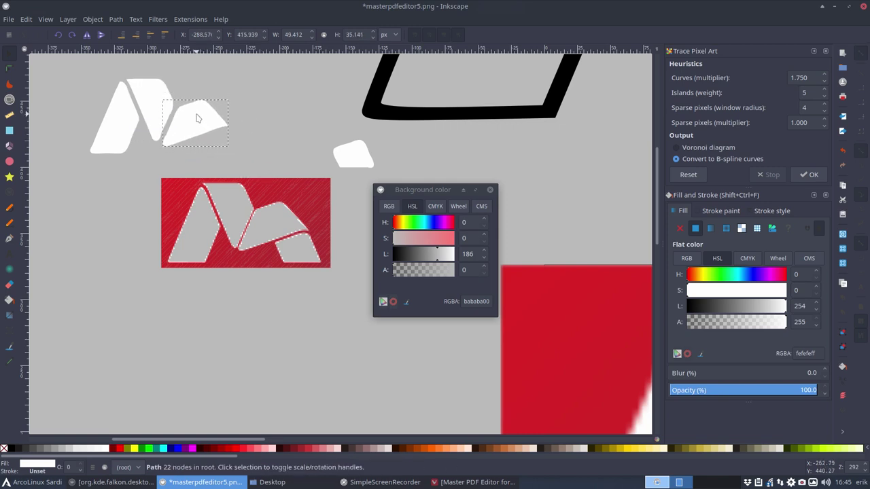
left_click_drag(355, 164, 223, 156)
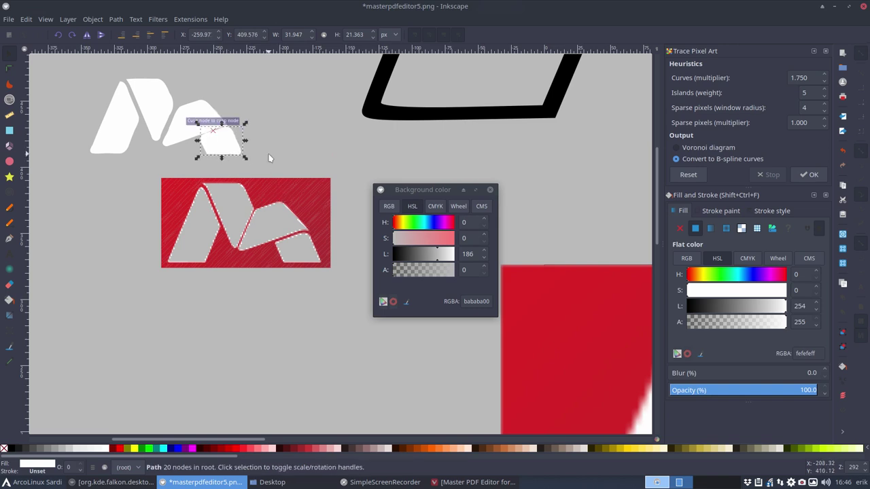
key("Down")
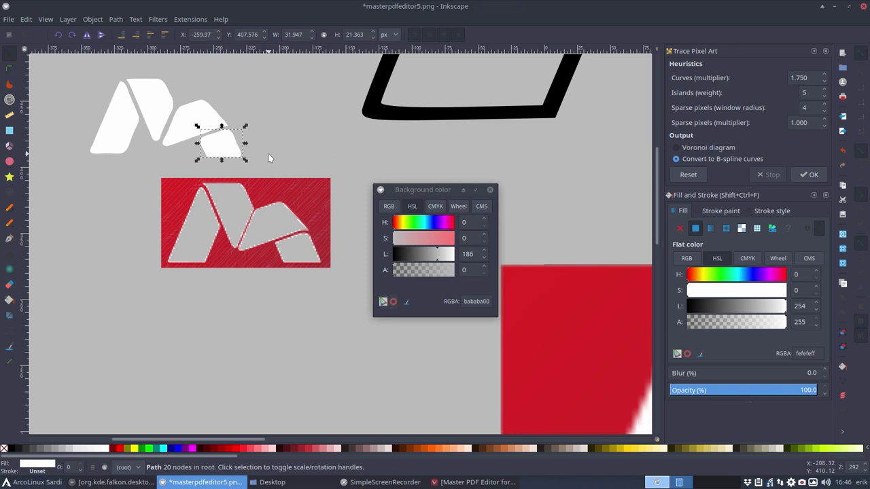
scroll(268, 157, "up", 2)
key("shift")
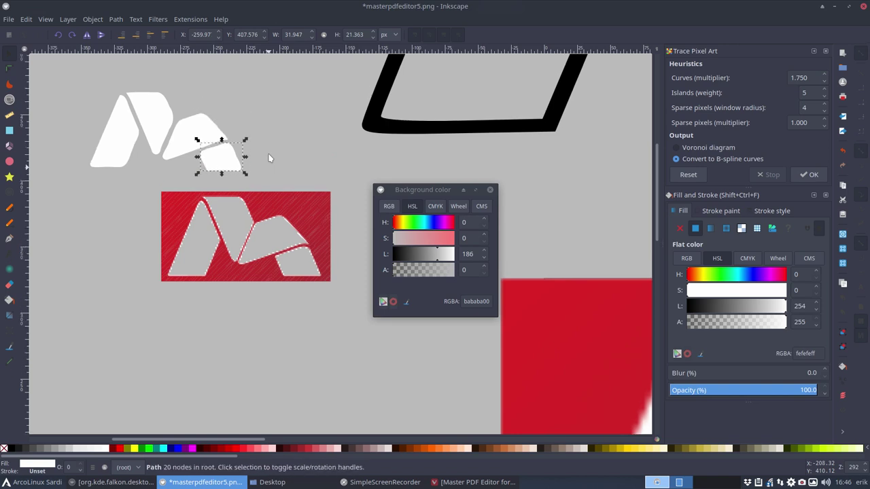
scroll(269, 158, "down", 2)
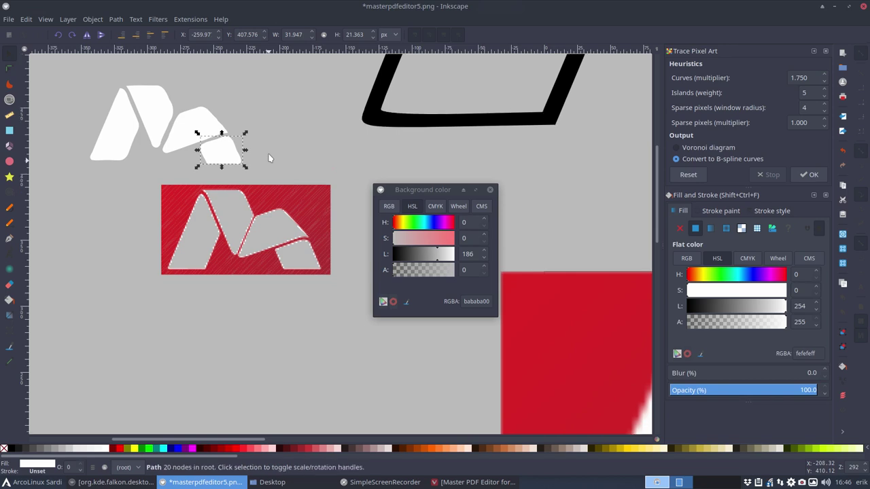
scroll(269, 158, "up", 2)
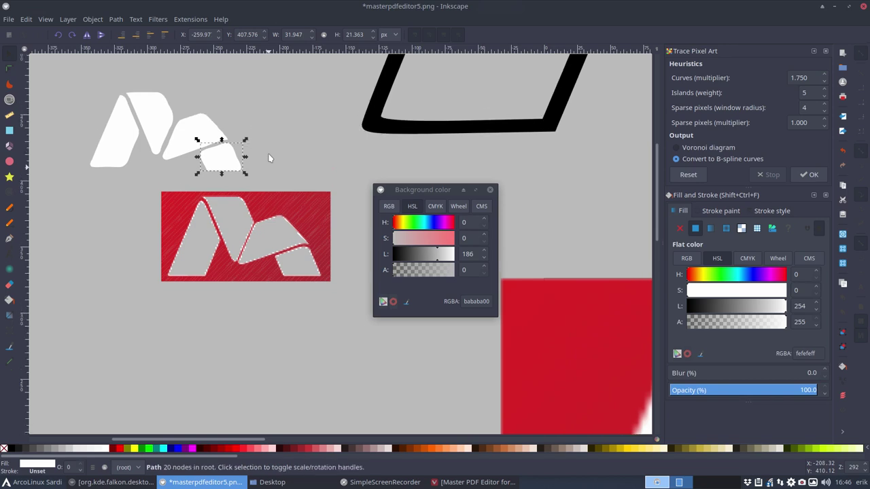
key("alt")
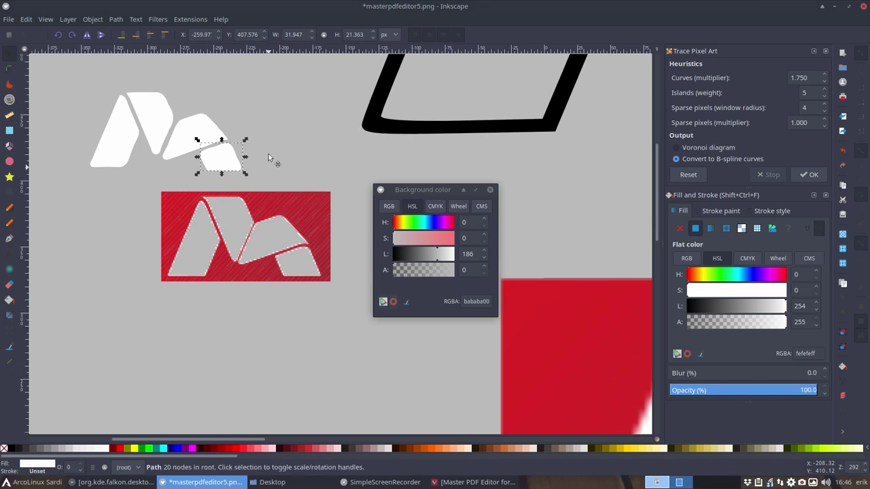
key("Escape")
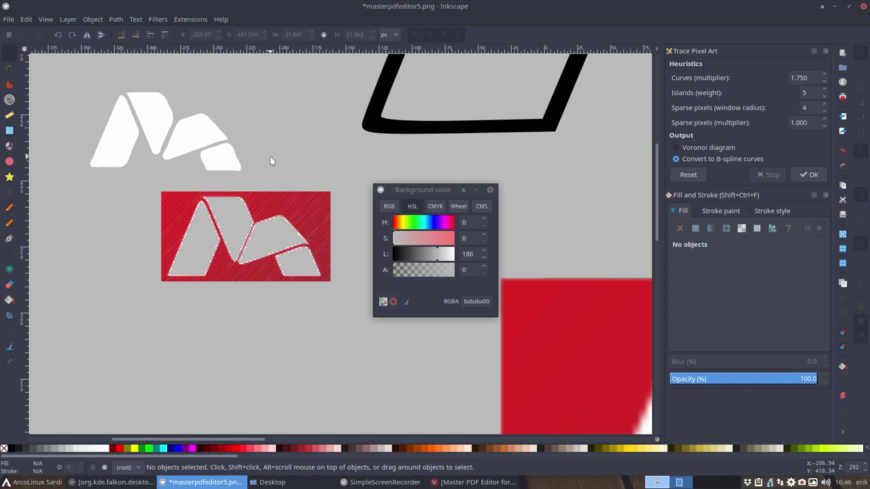
Close the Background color dialog and compare the white vector logo with the black outline tracing and the original red image
left_click(490, 190)
scroll(482, 221, "down", 5)
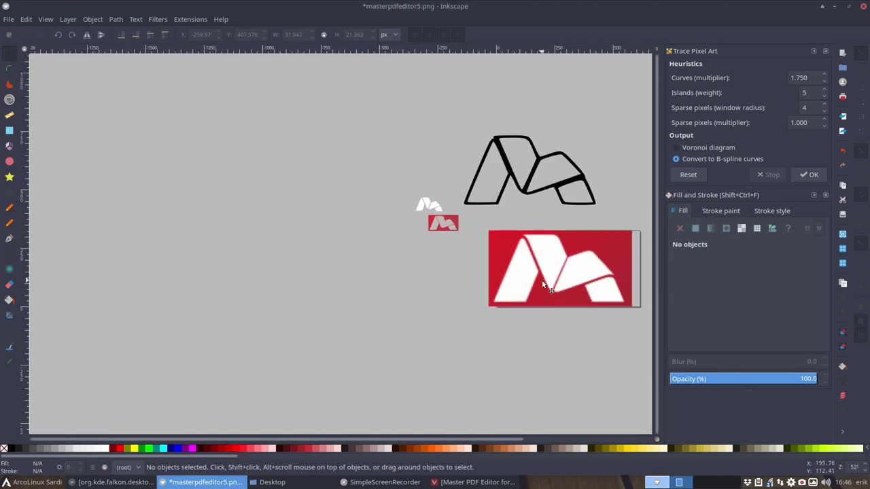
left_click_drag(596, 327, 510, 328)
scroll(454, 218, "up", 4)
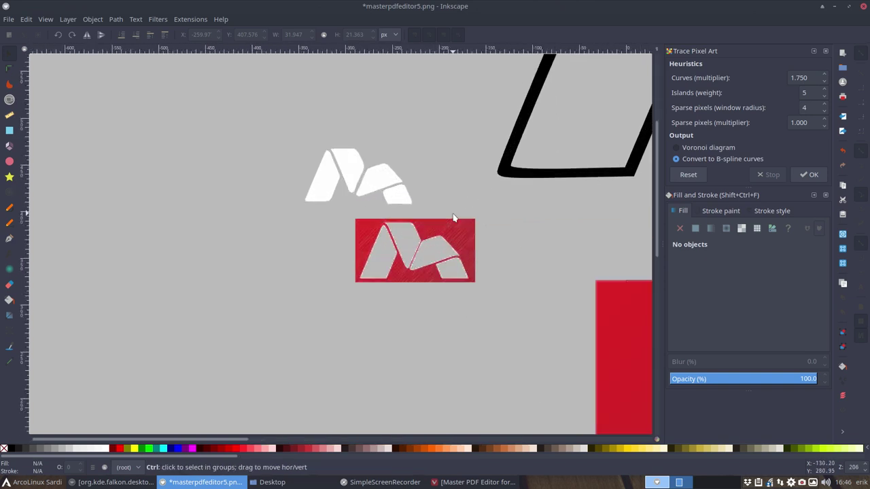
scroll(454, 218, "down", 2)
scroll(454, 217, "up", 2)
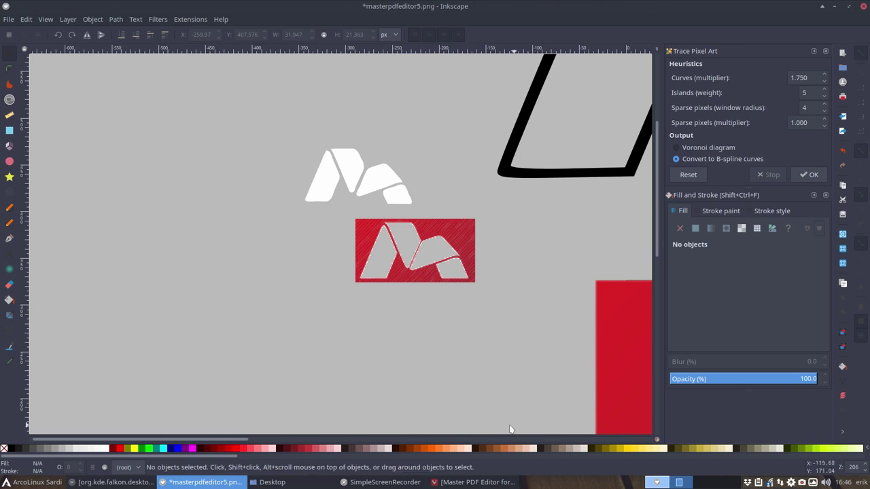
scroll(375, 388, "right", 10)
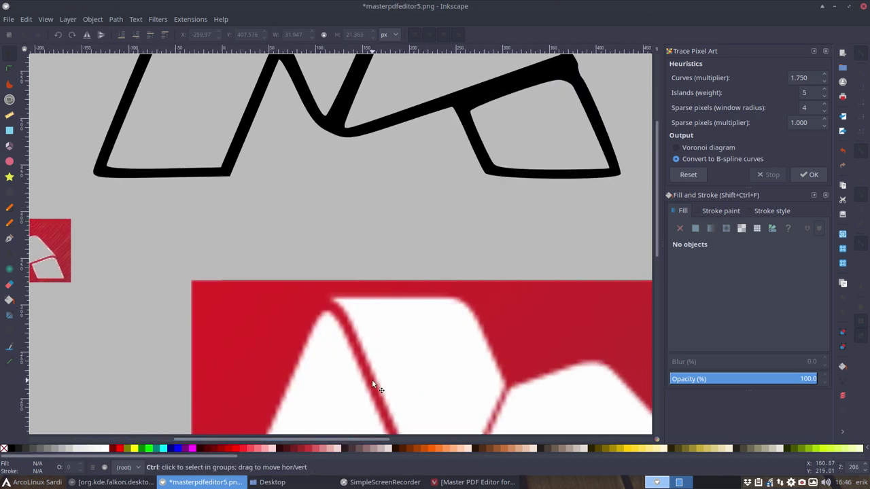
scroll(375, 388, "down", 3)
scroll(373, 384, "down", 2)
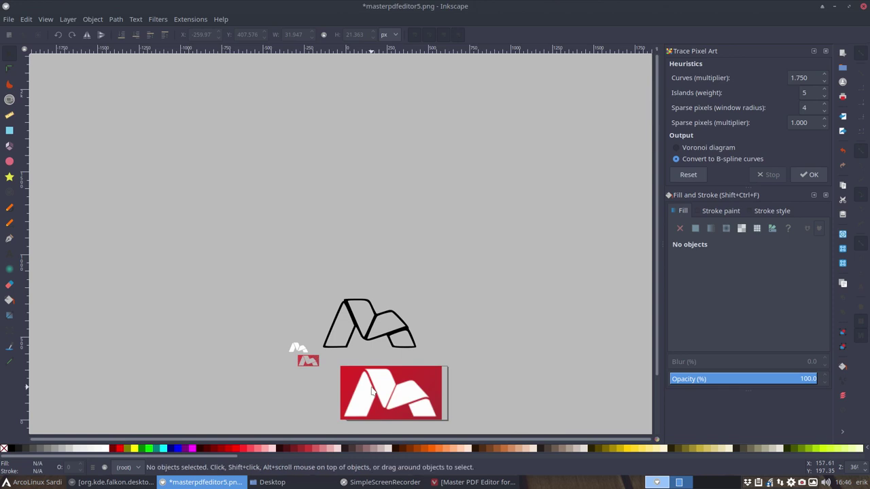
Switch to the file manager and check the masterpdfeditor5.png icon in the /opt/master-pdf-editor-5 folder
left_click(289, 482)
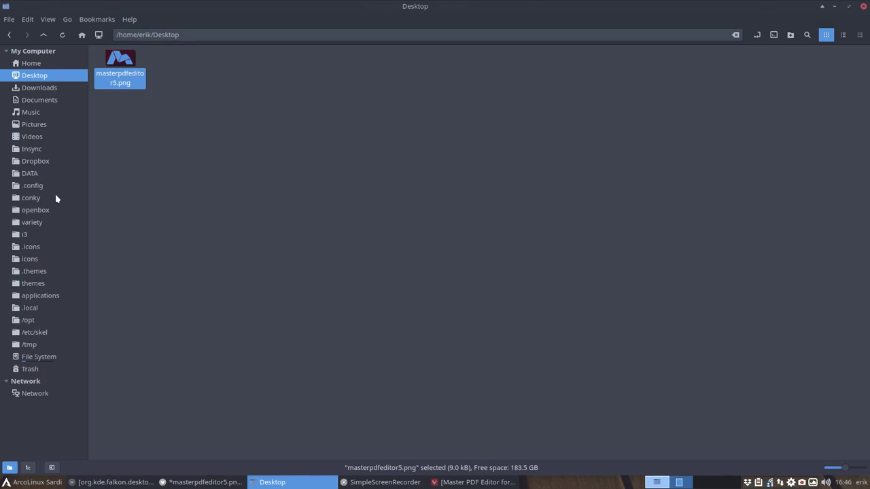
left_click(28, 321)
left_click(305, 69)
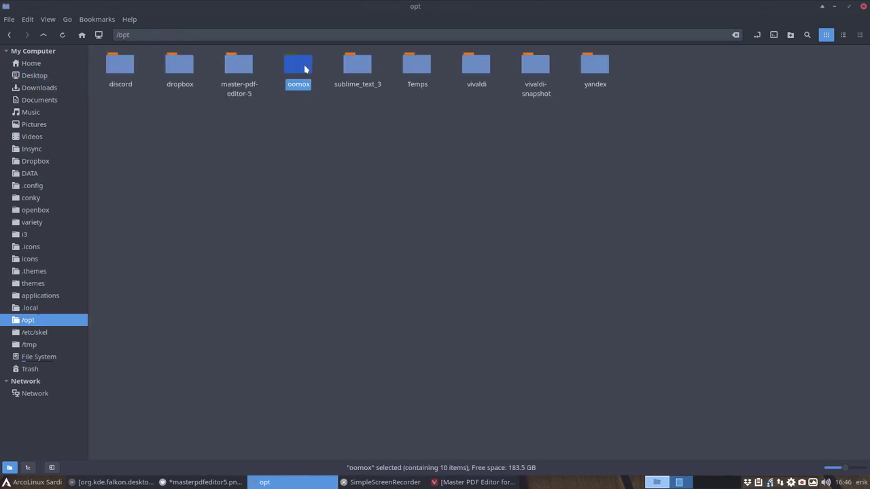
double_click(243, 68)
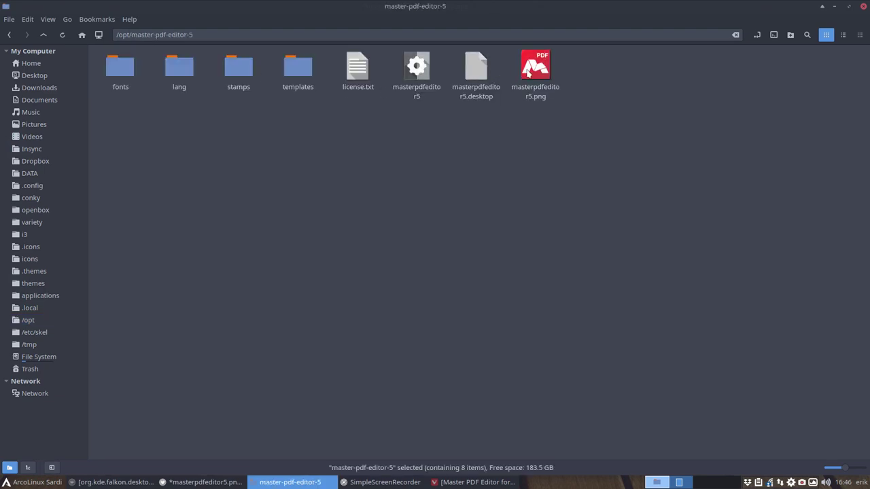
left_click(529, 71)
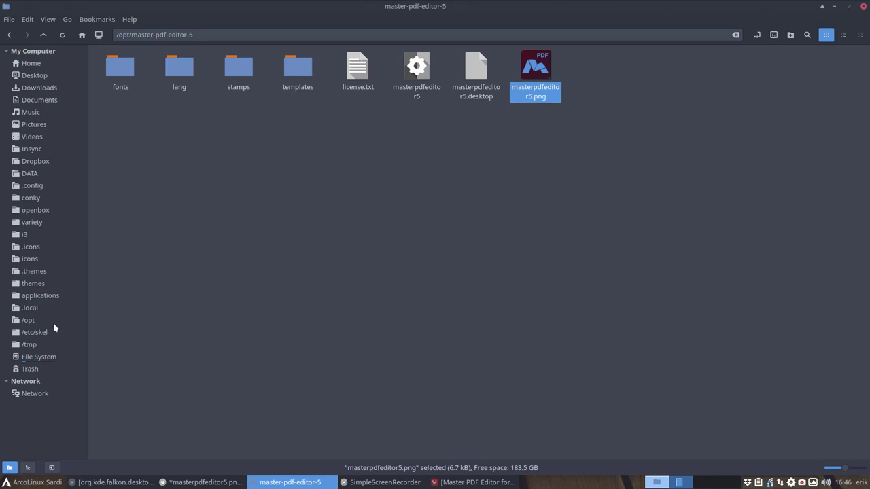
Check the system icons and applications folders, and search /usr/share/icons/hicolor for "pdf"
left_click(35, 260)
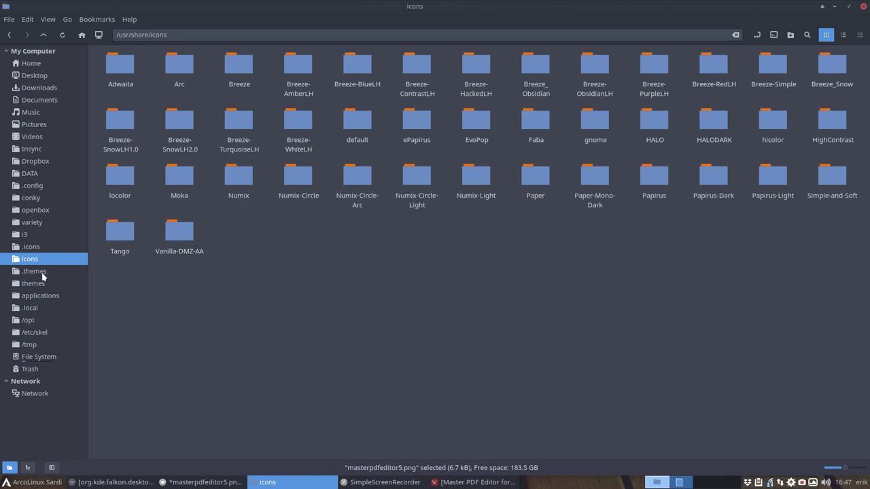
left_click(40, 295)
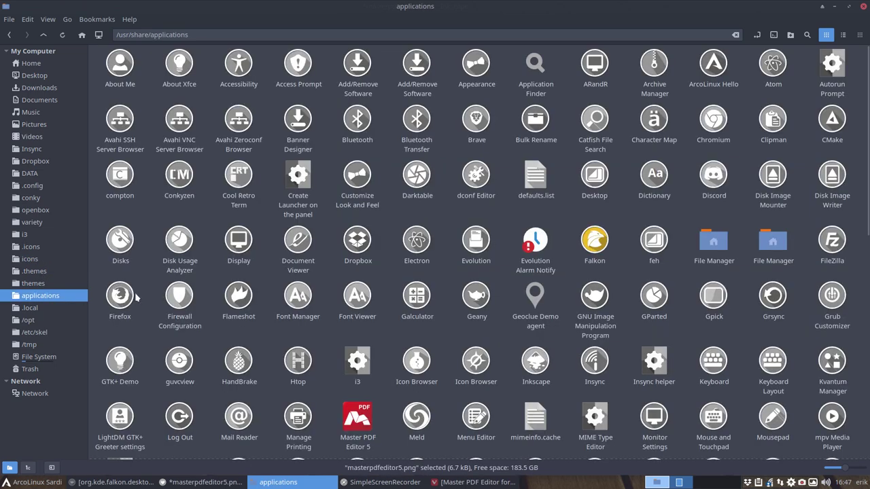
left_click(58, 261)
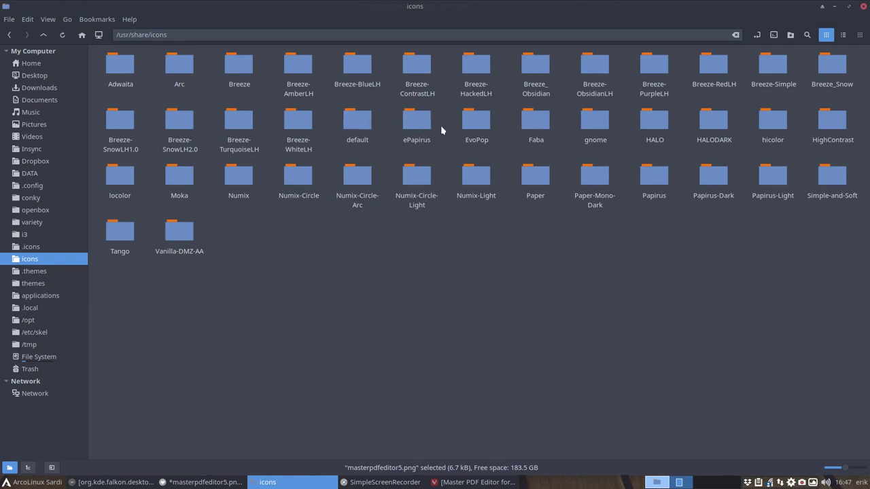
double_click(772, 123)
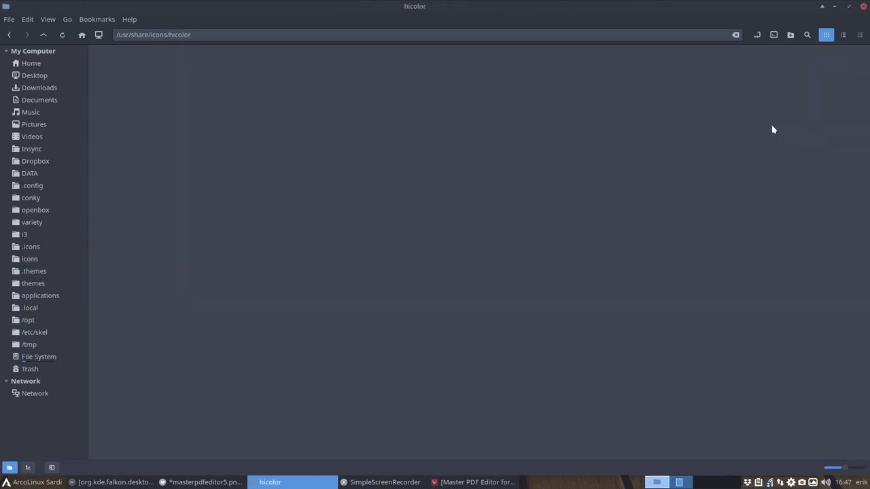
left_click(806, 36)
type("pdfg")
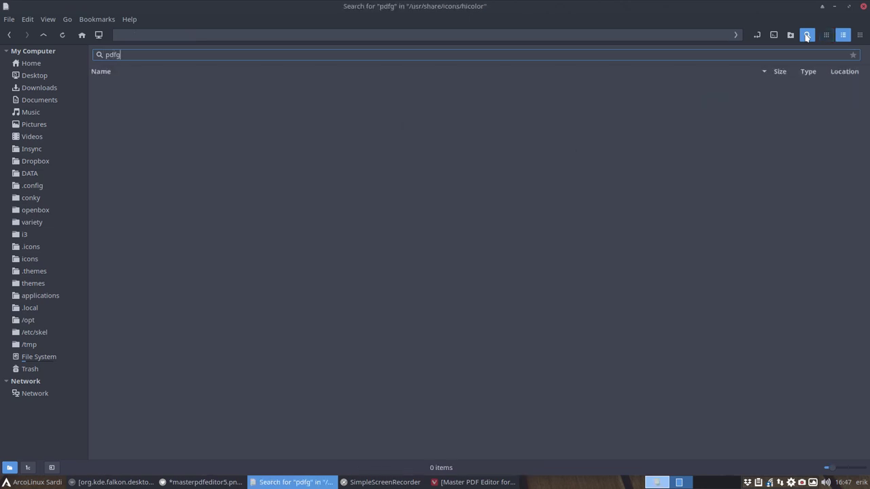
key("BackSpace")
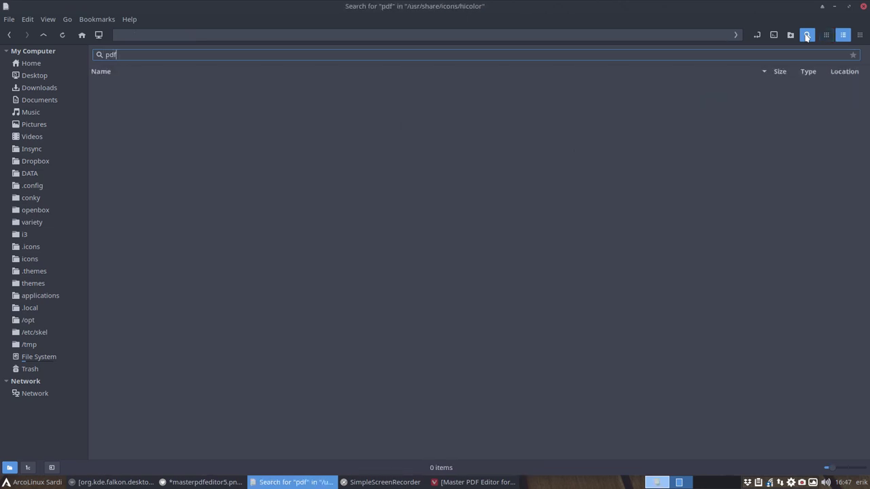
Replace the search term with "falkon" to look for that program's icons in the hicolor folder
key("BackSpace")
key("BackSpace")
key("BackSpace")
type("falkon")
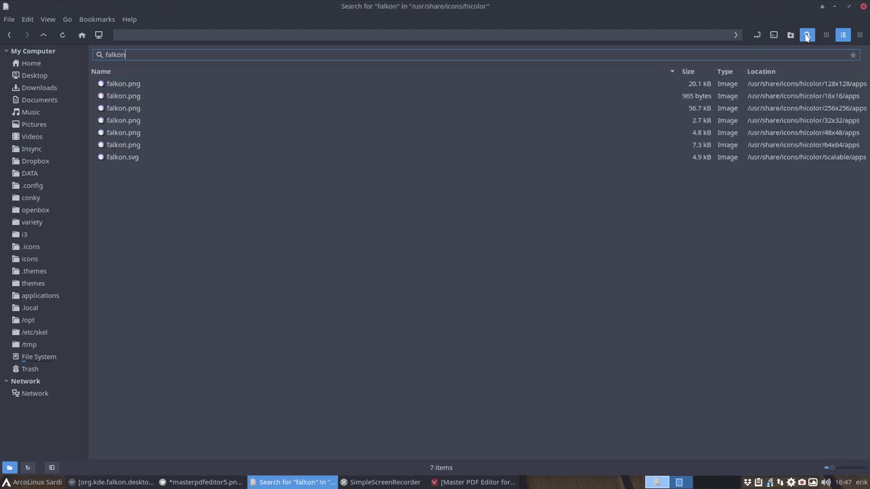
Search the hicolor folder for "pdf" again in place of "falkon"
key("BackSpace")
key("BackSpace")
key("BackSpace")
key("BackSpace")
key("BackSpace")
key("BackSpace")
type("pdf")
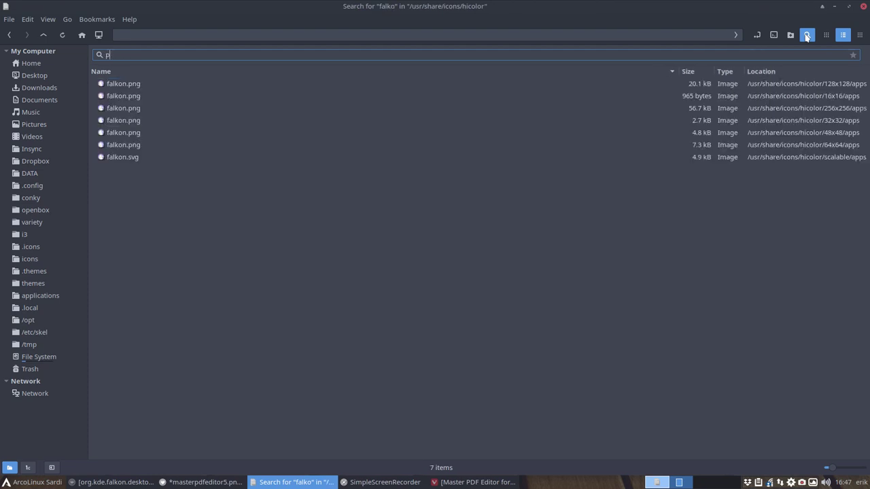
Search the hicolor folder for "master" and clear the search term
key("BackSpace")
key("BackSpace")
key("BackSpace")
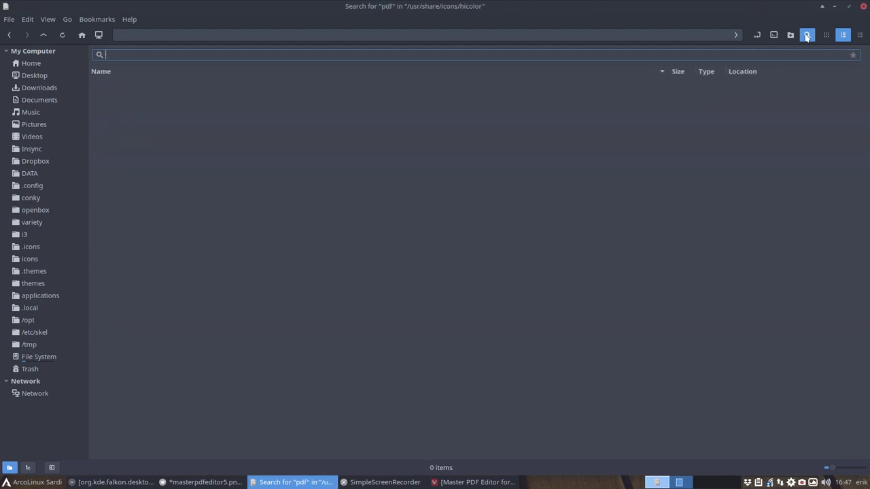
type("master")
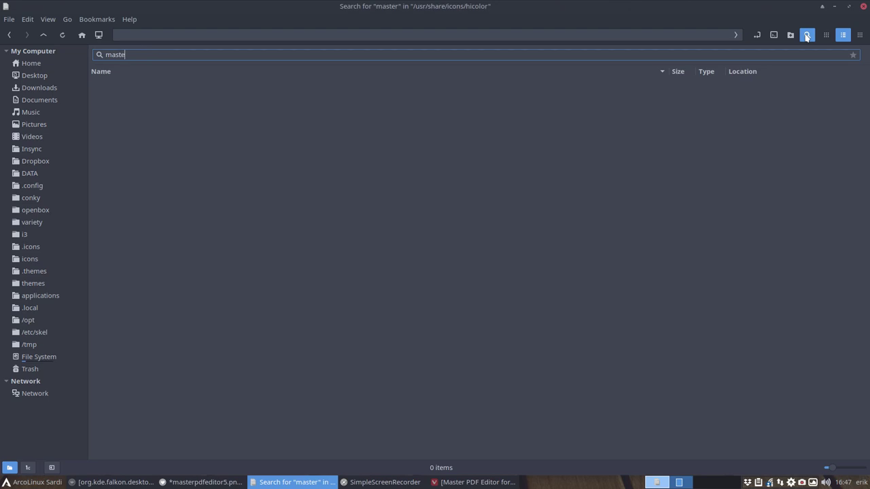
key("BackSpace")
key("BackSpace")
key("BackSpace")
key("BackSpace")
key("BackSpace")
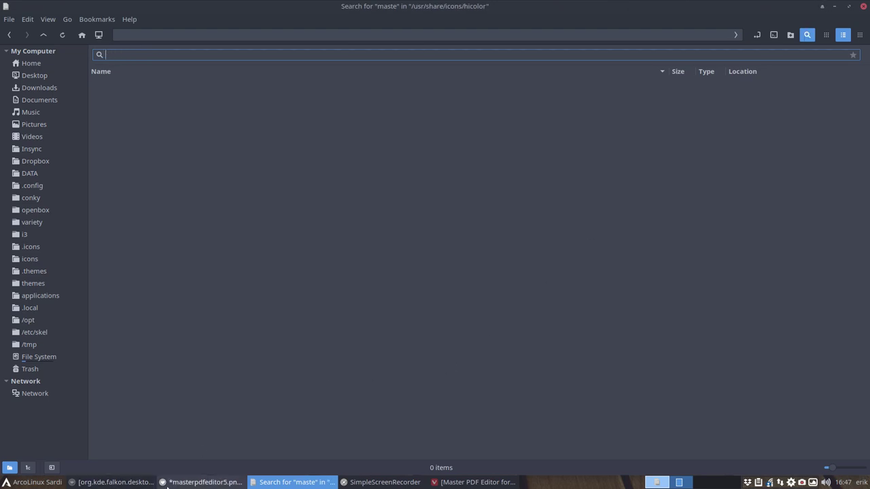
Switch to the Vivaldi browser and search Bing for "masterpdf svg" in a new tab, showing the image results
left_click(465, 484)
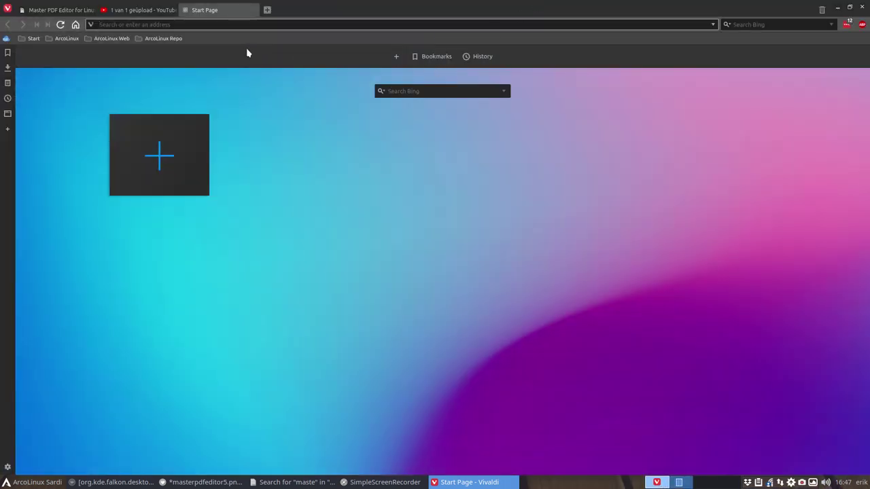
key("ctrl+l")
type("master")
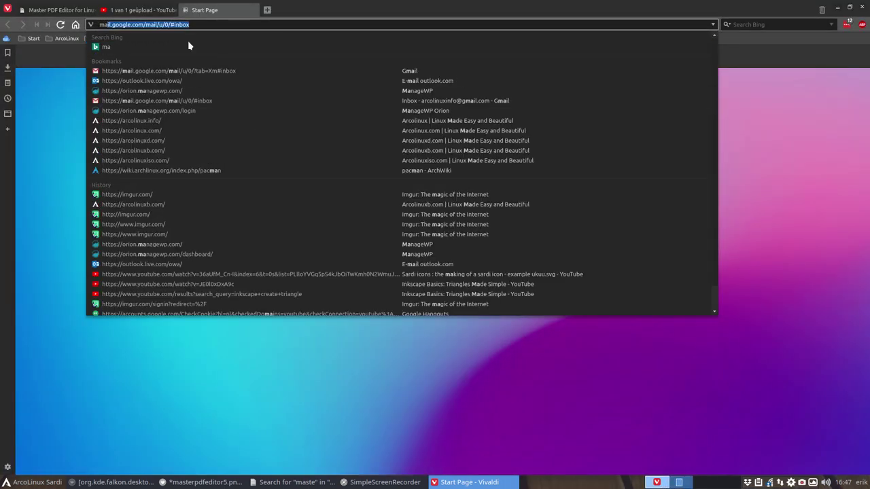
type("pdf")
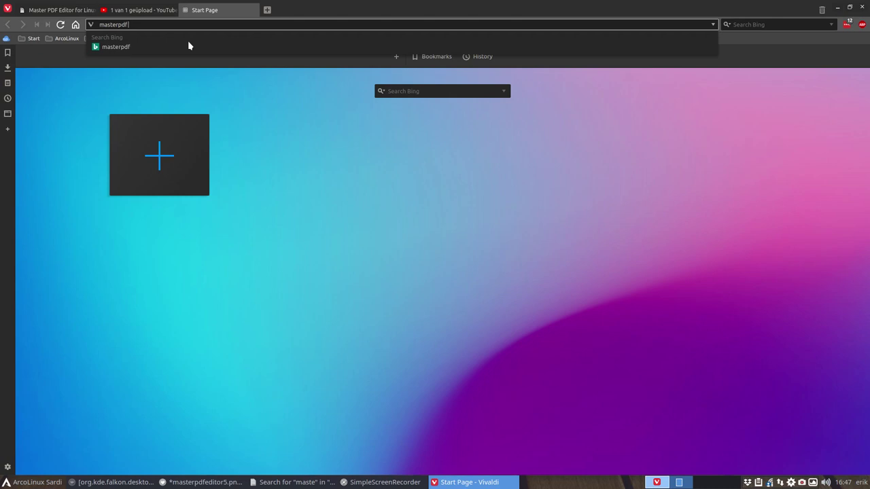
type(" svg")
key("Return")
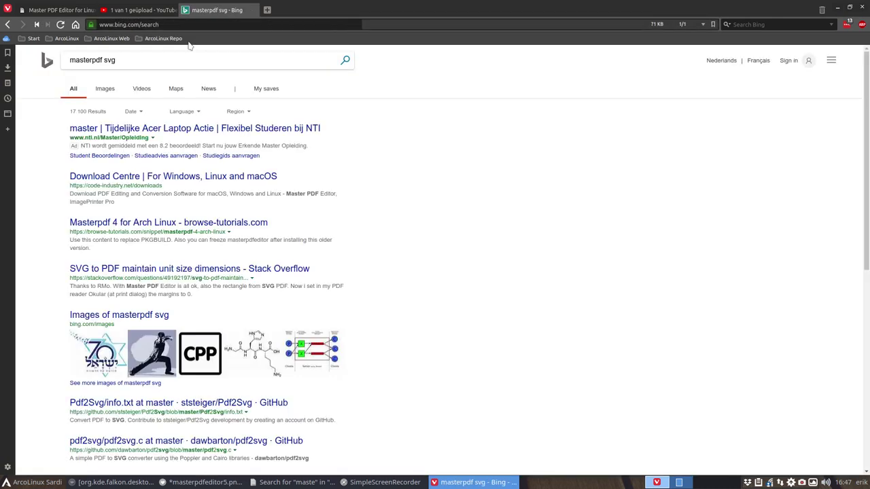
left_click(105, 91)
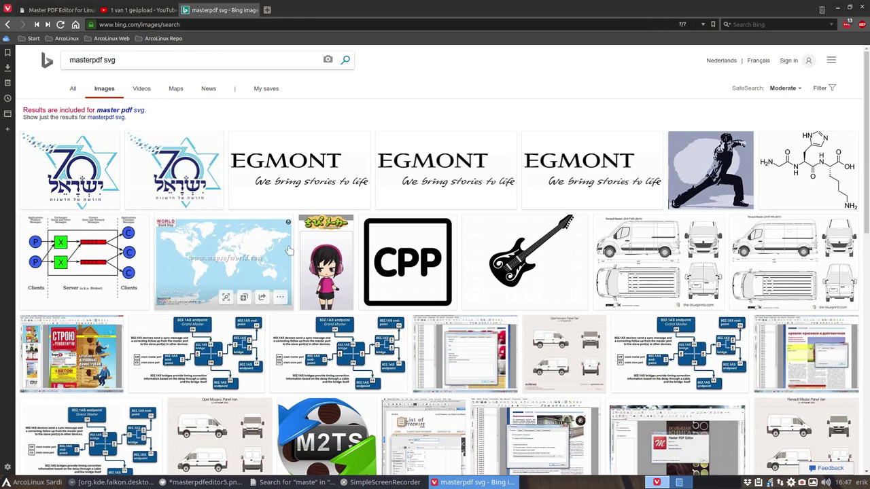
Leave the Bing image results and load google.be in the same tab
left_click(132, 56)
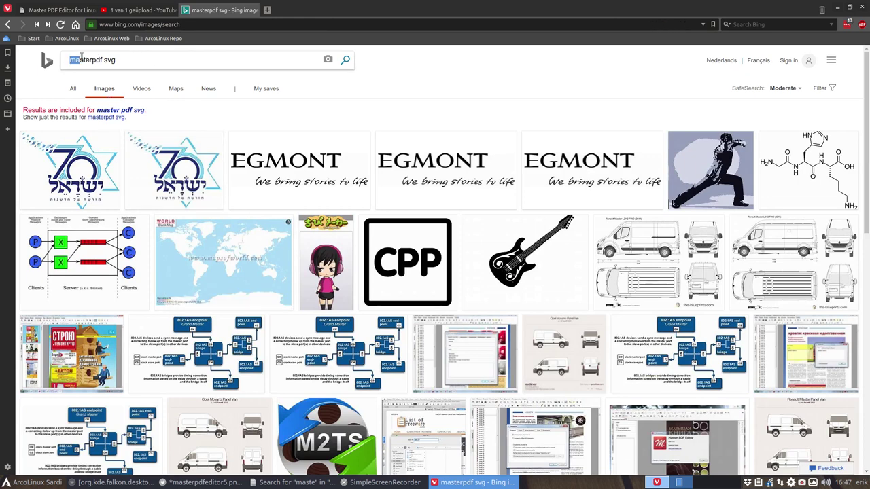
left_click(174, 25)
type("gogo")
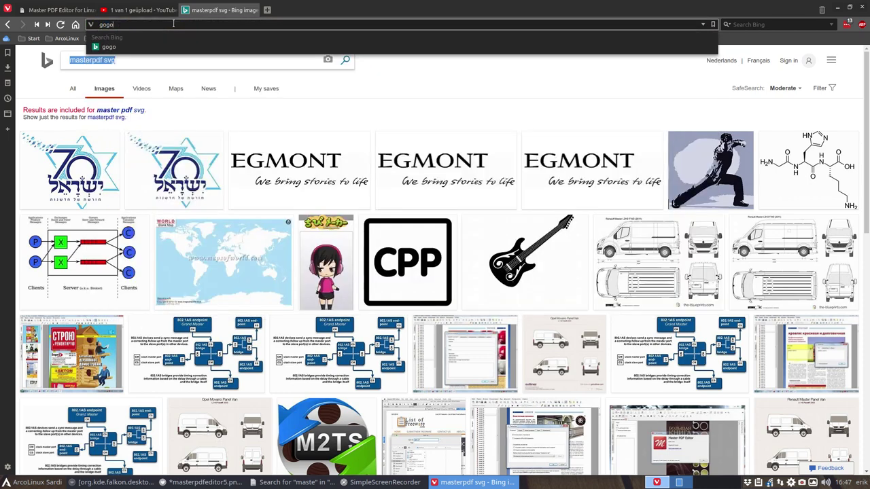
key("BackSpace")
type("ogle.be")
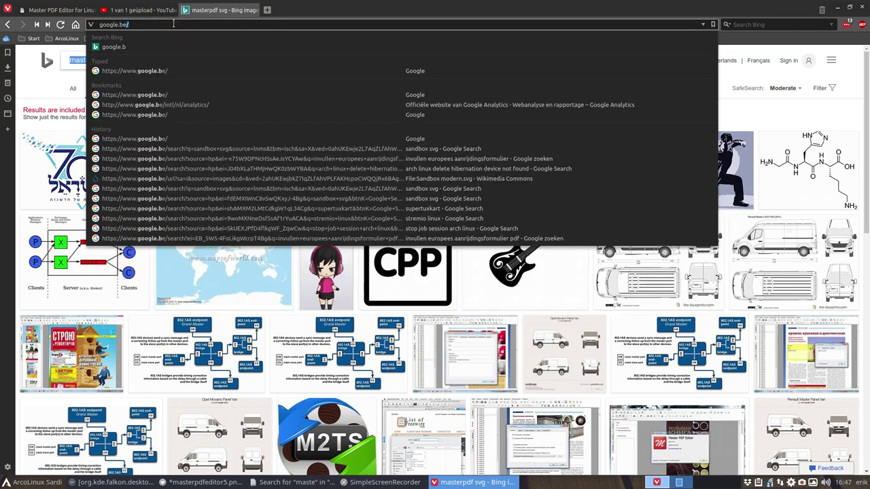
key("Return")
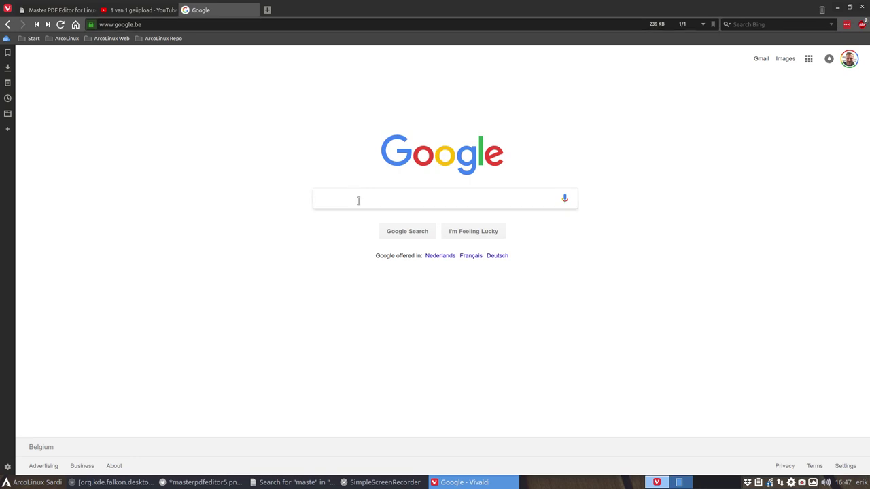
Search Google for "masterpdf svg" and look through the image results
left_click(358, 201)
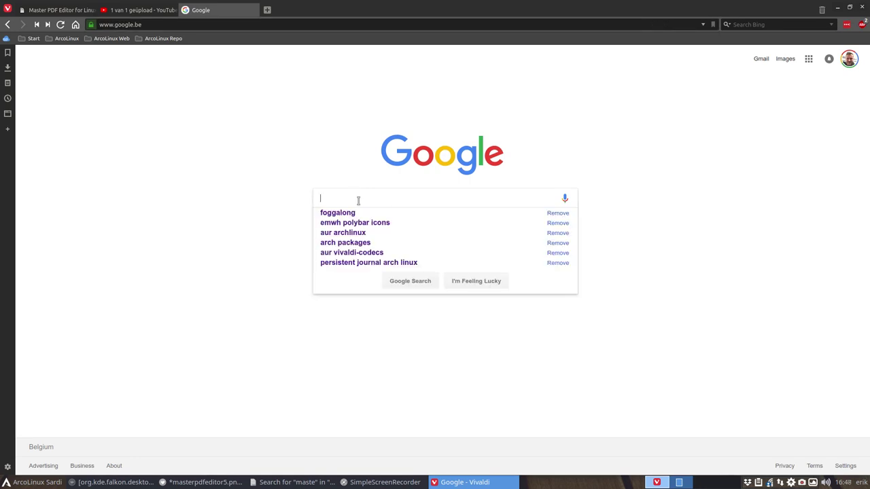
type("masterpdf svg")
key("Return")
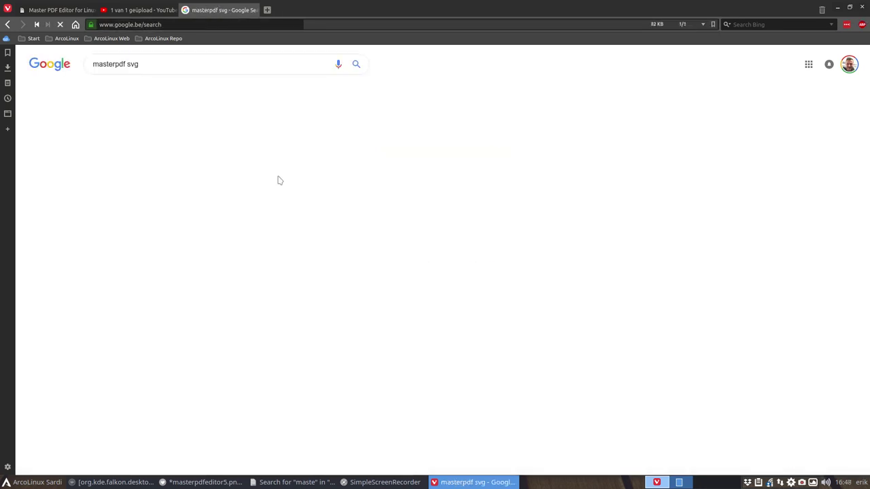
left_click(125, 90)
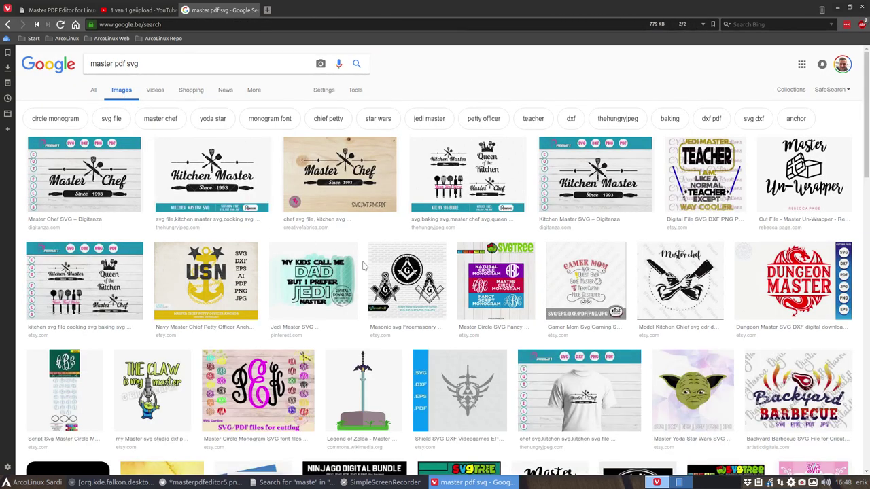
scroll(364, 266, "down", 2)
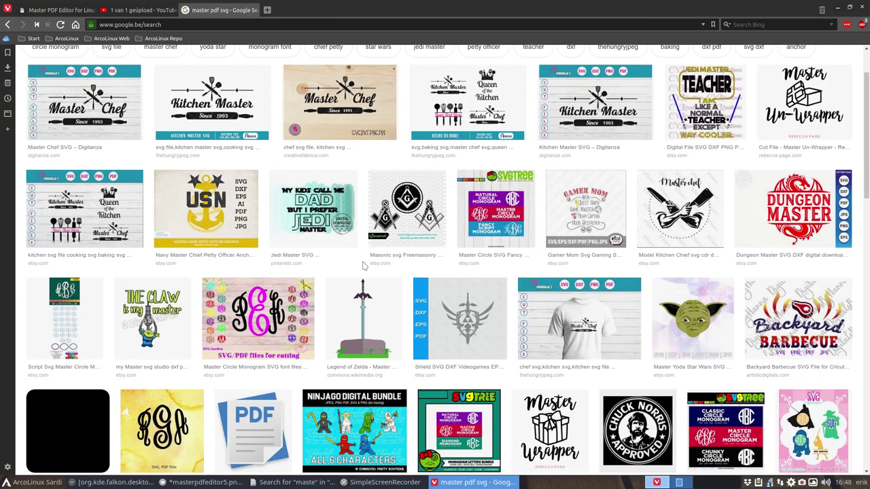
scroll(363, 265, "up", 2)
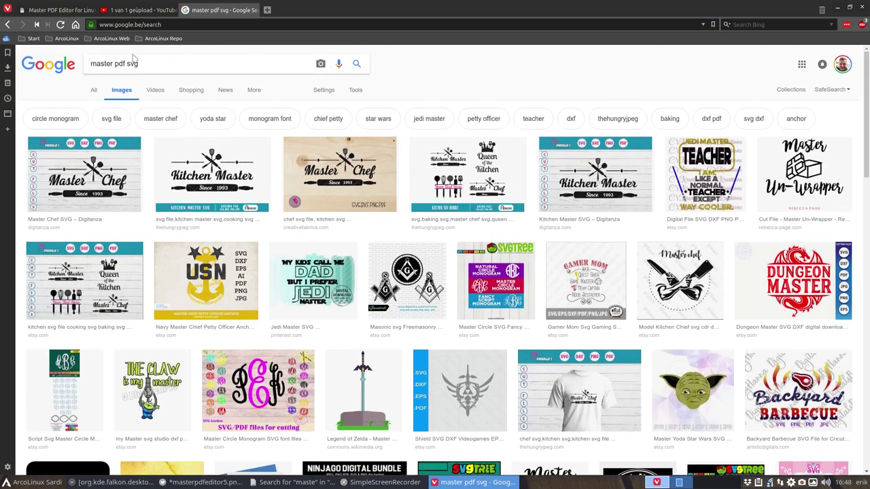
Correct the image query to "masterpdf svg" without the space and examine the results for the logo
left_click(115, 76)
key("BackSpace")
key("Return")
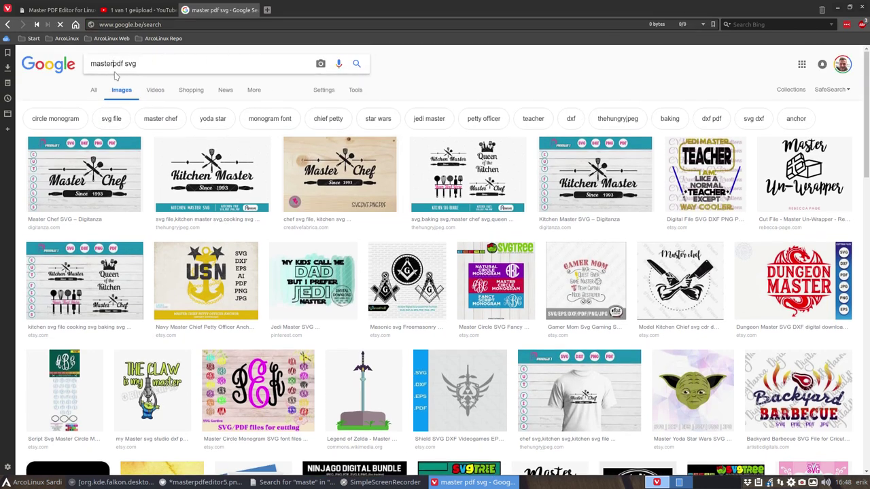
scroll(226, 162, "down", 7)
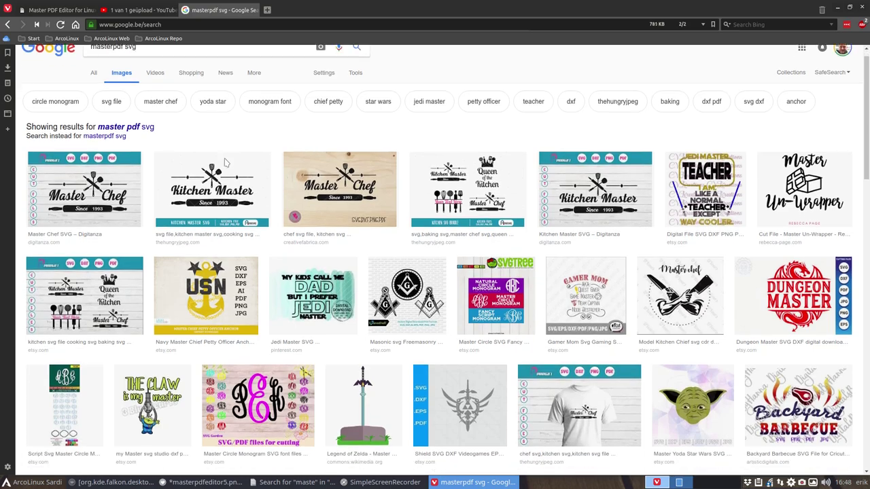
scroll(227, 163, "down", 10)
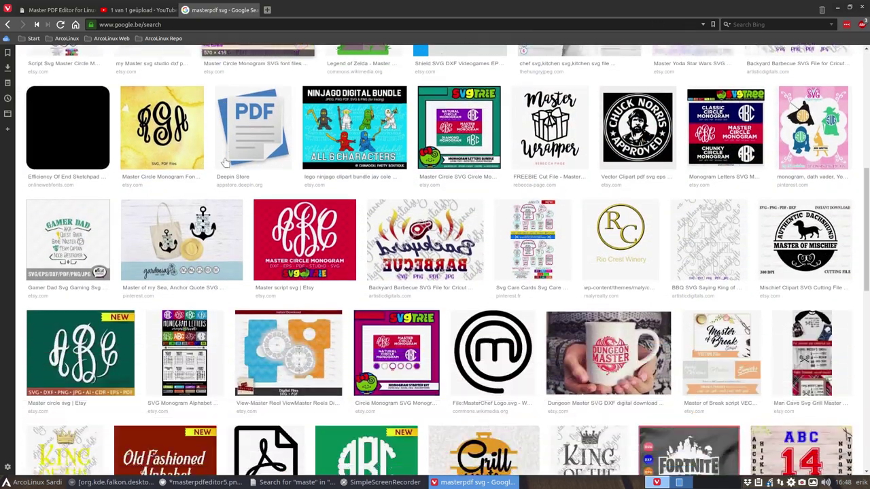
scroll(226, 162, "up", 17)
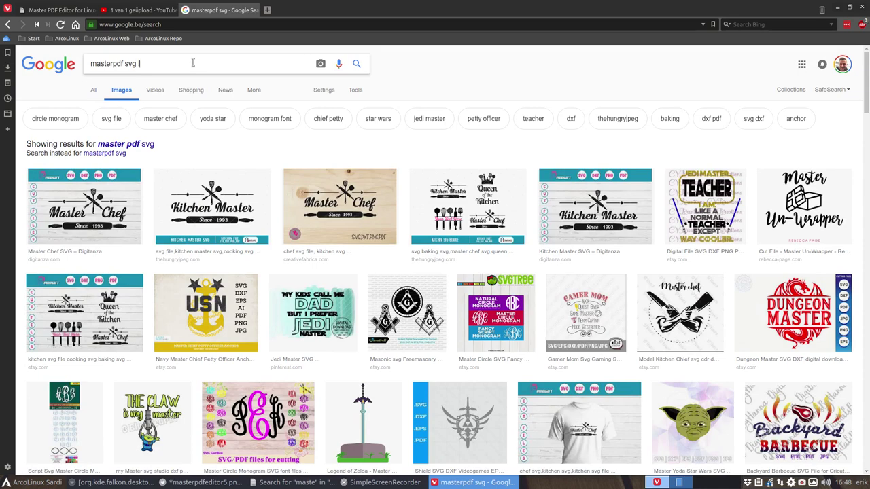
Extend the image search to "masterpdf svg logo" and examine the results for a Master PDF Editor logo
key("Return")
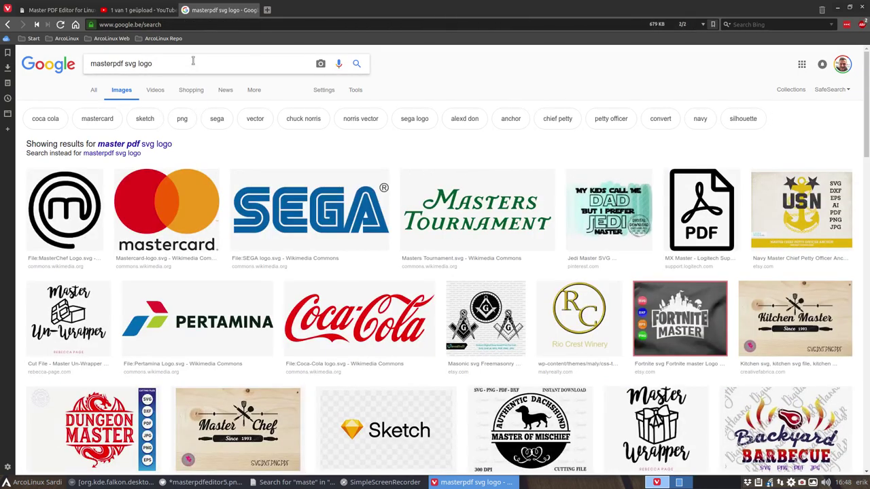
scroll(302, 203, "down", 4)
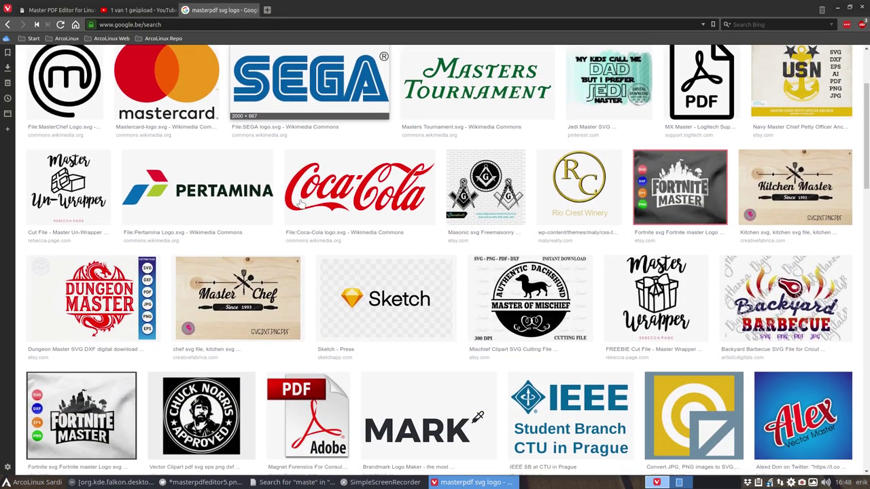
scroll(301, 204, "down", 1)
scroll(302, 203, "down", 1)
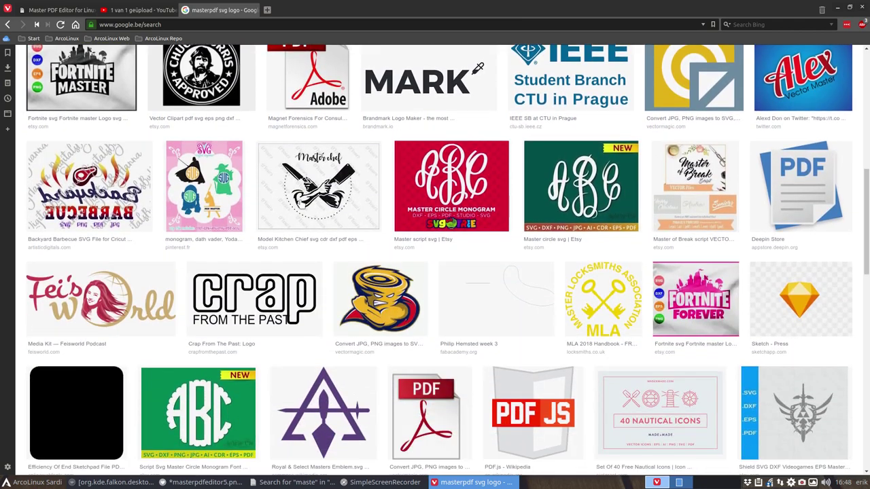
scroll(663, 136, "down", 3)
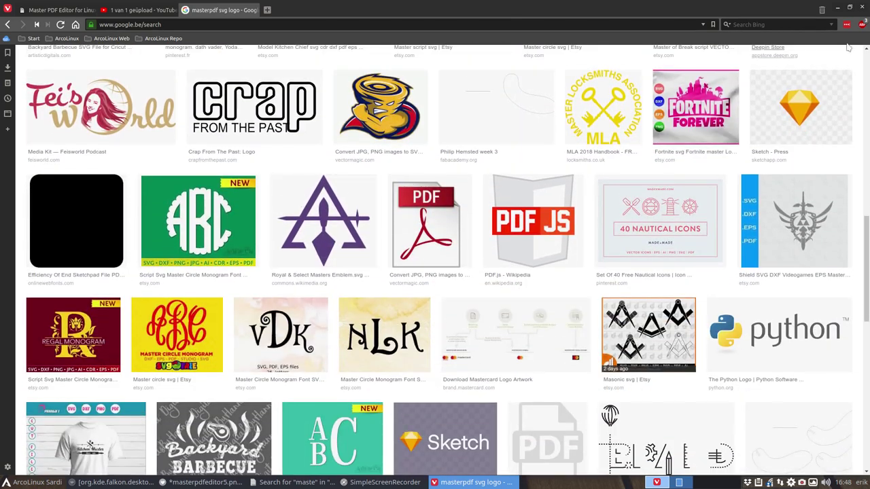
Minimize the browser and the file manager to return to the logo drawing in Inkscape
left_click(840, 8)
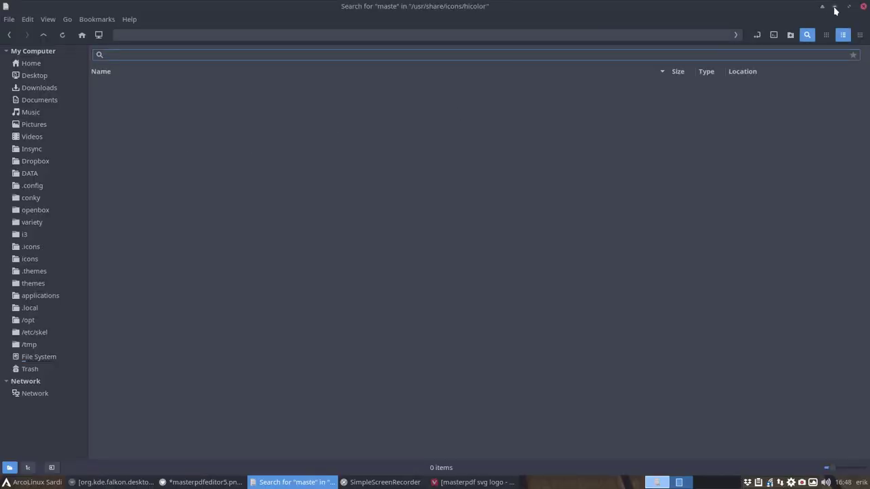
left_click(836, 8)
scroll(404, 333, "down", 5)
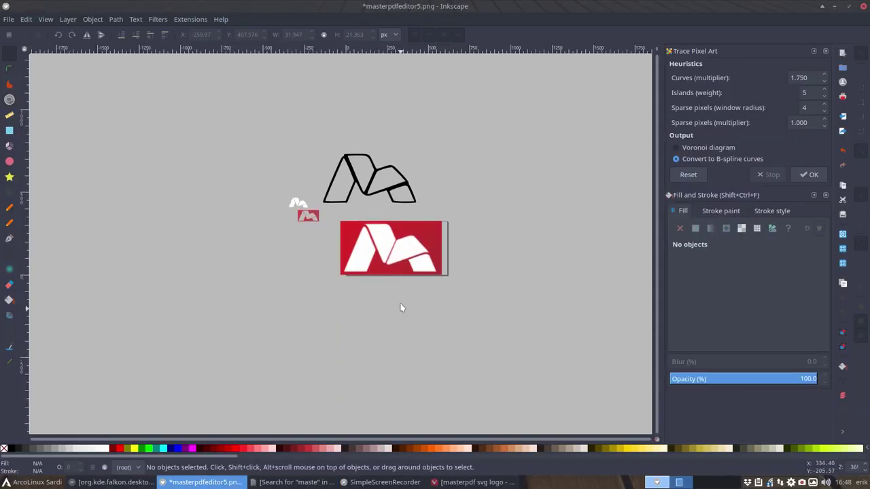
Shift the large red logo image slightly to the right over the page area
left_click(396, 258)
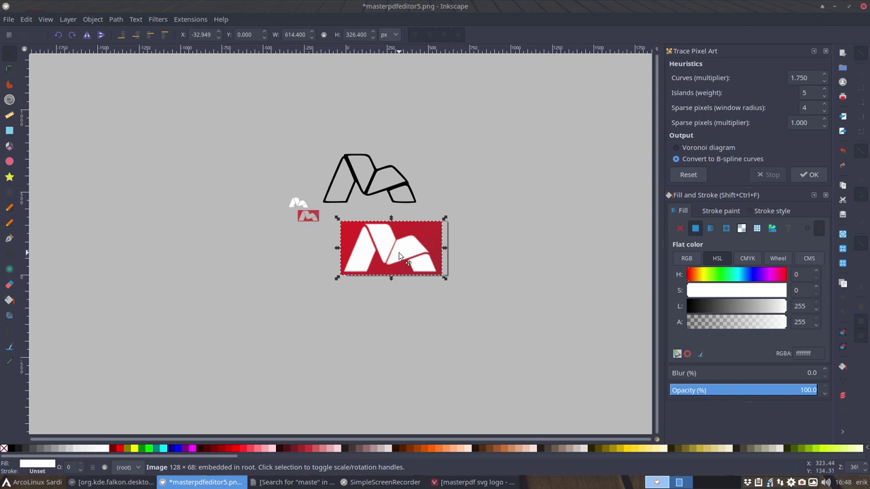
mouse_move(396, 259)
left_mouse_down()
mouse_move(265, 261)
mouse_move(406, 258)
left_mouse_up()
Group the four small white logo pieces beside the small red background
scroll(245, 236, "up", 3, "ctrl")
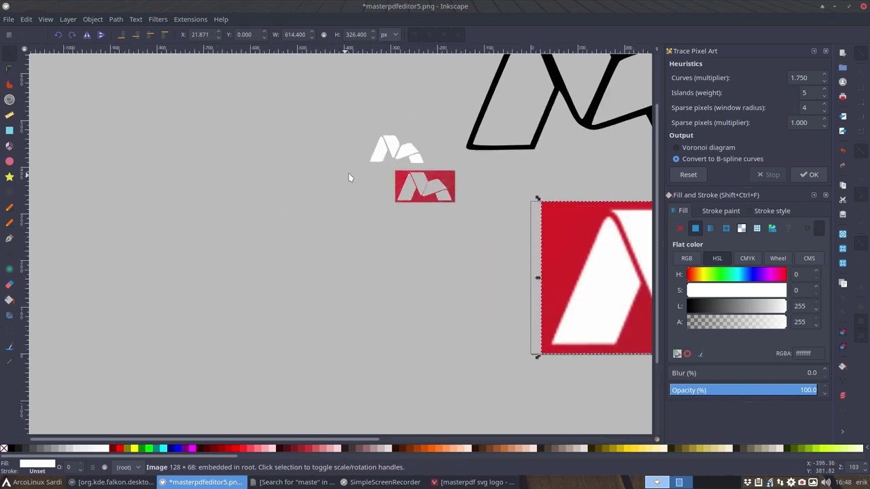
left_click(393, 153)
left_click_drag(354, 118, 452, 177)
right_click(404, 149)
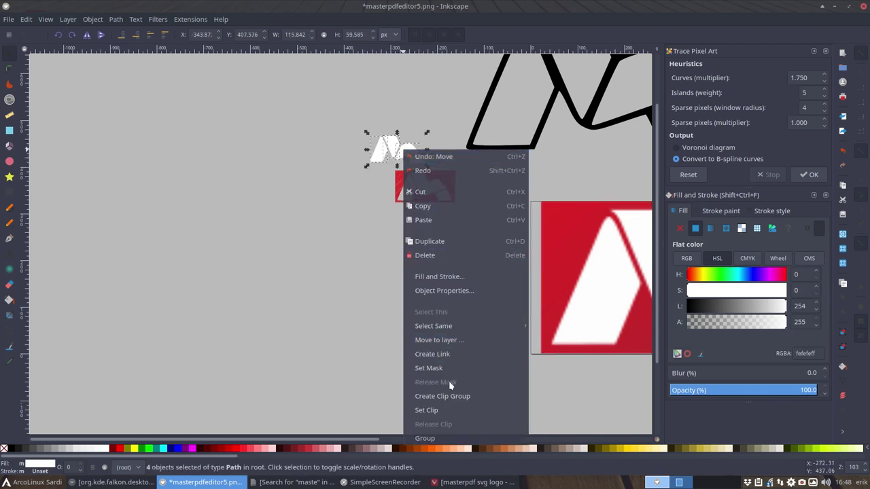
left_click(448, 439)
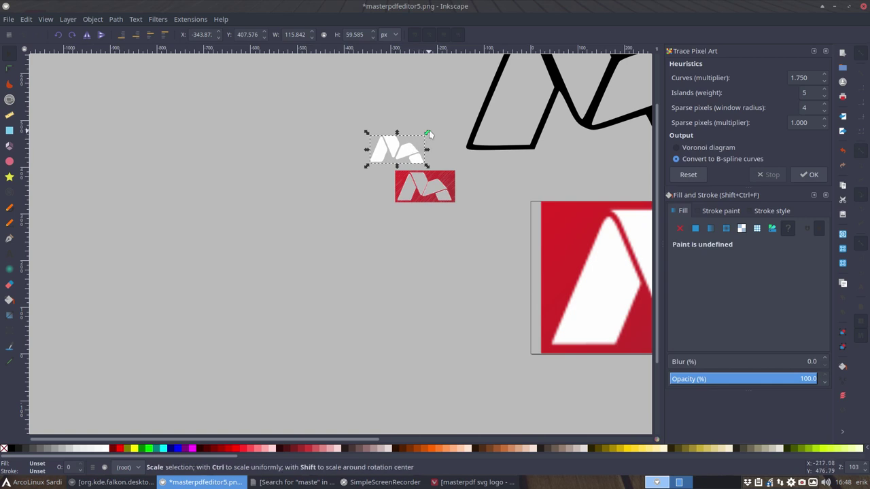
Enlarge the white logo group to about 174 by 89 px and move it into the empty canvas to the left
left_click_drag(427, 134, 456, 121)
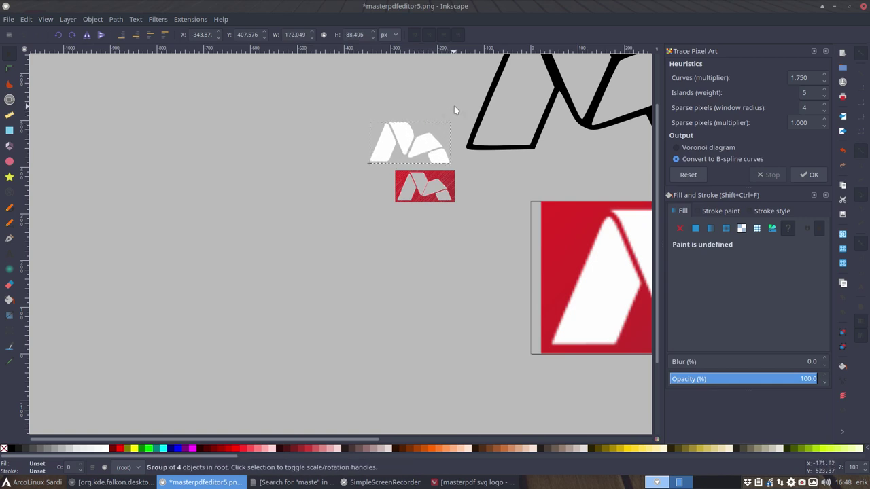
left_click_drag(412, 145, 236, 169)
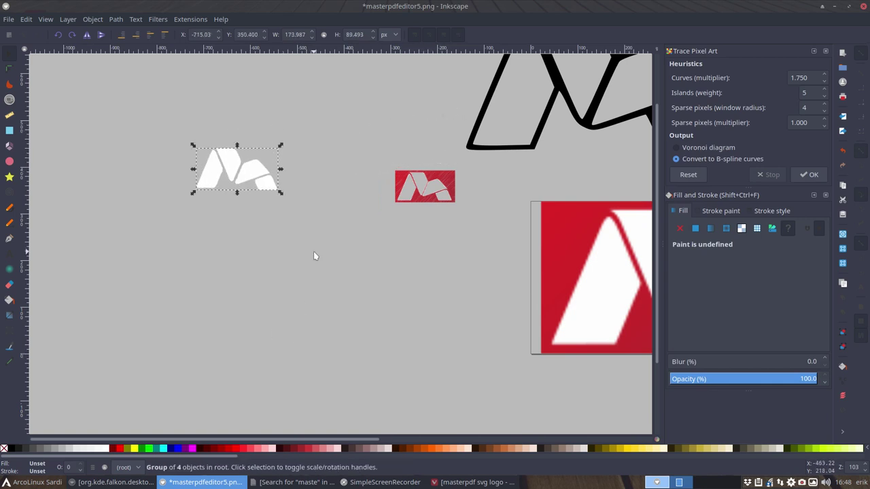
left_click(287, 291)
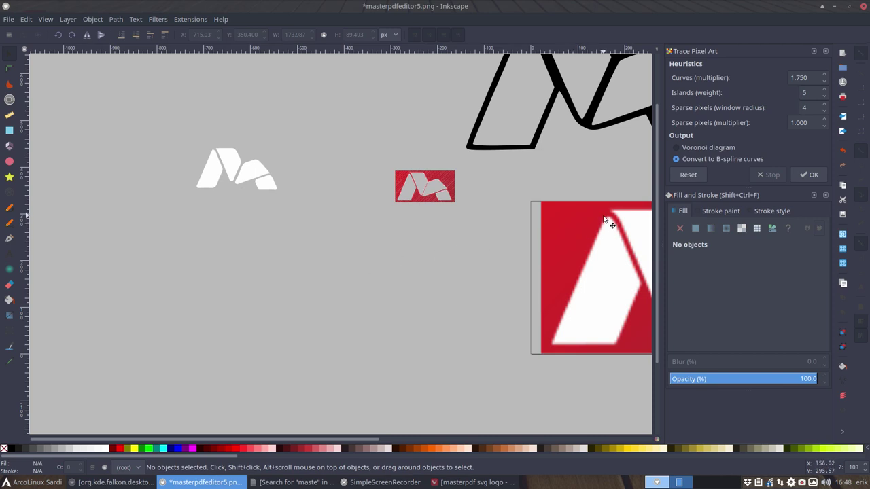
Delete the mid-edge node on the lower right side of the left leg and make its rightmost node a sharp corner
left_click(212, 179)
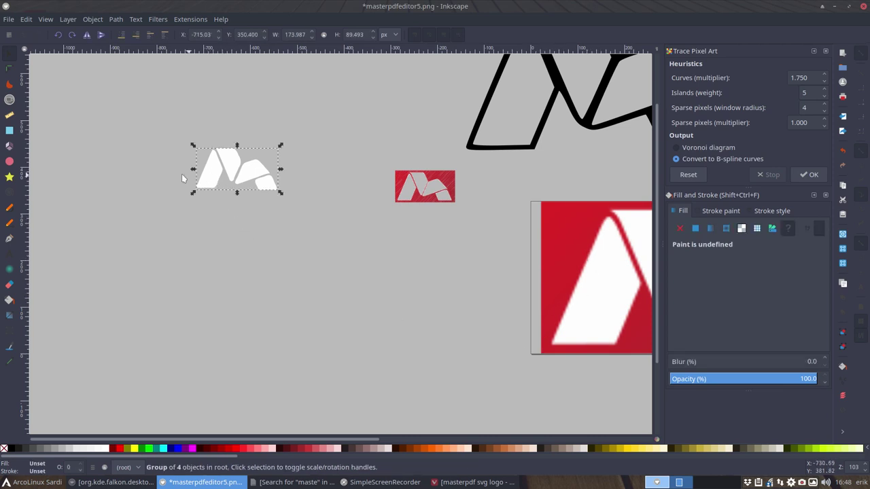
left_click(9, 68)
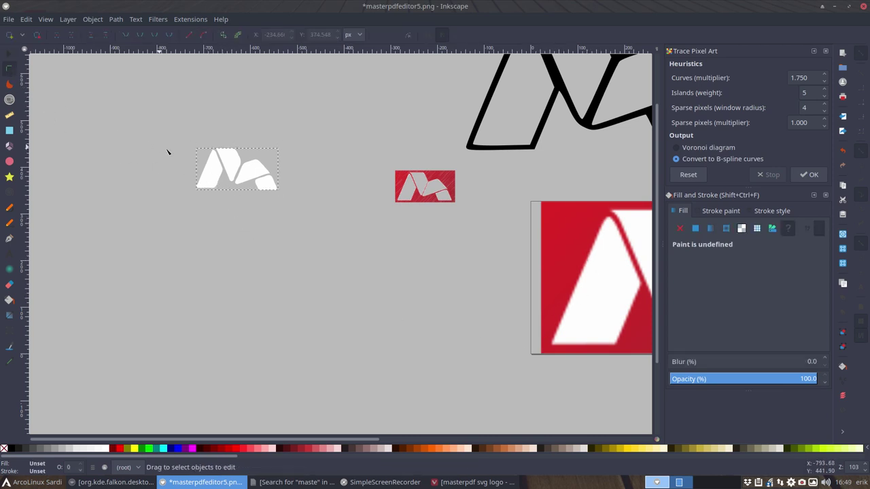
left_click(218, 174)
scroll(212, 175, "up", 2, "ctrl")
scroll(206, 171, "up", 2)
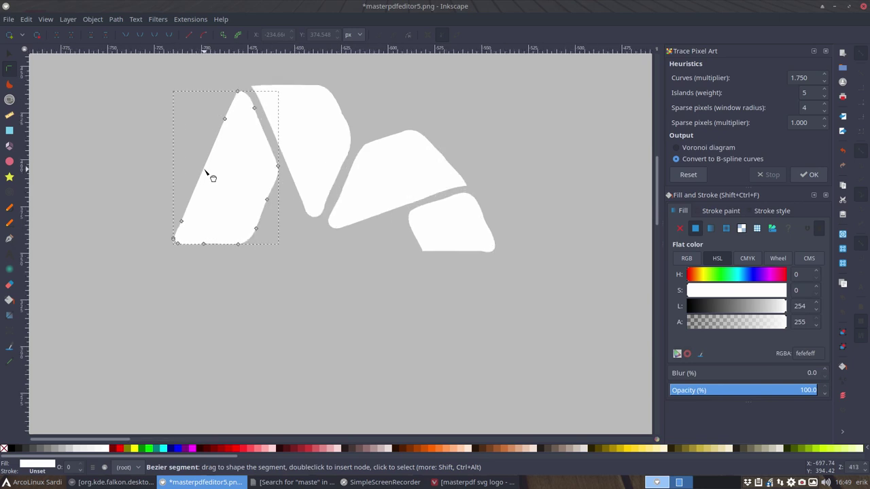
scroll(212, 178, "up", 1)
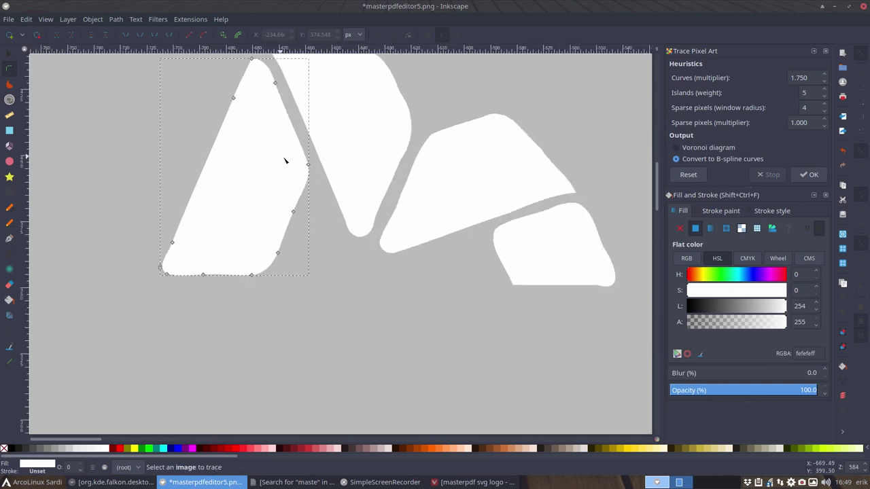
left_click(294, 213)
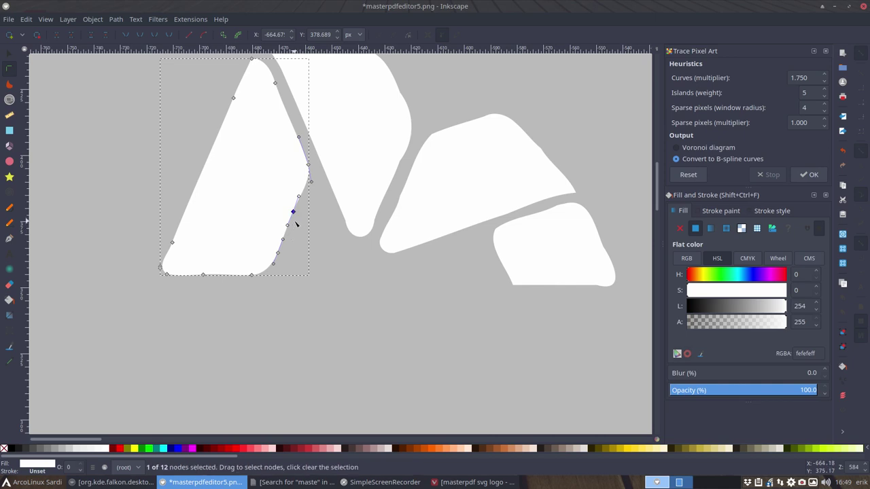
key("Delete")
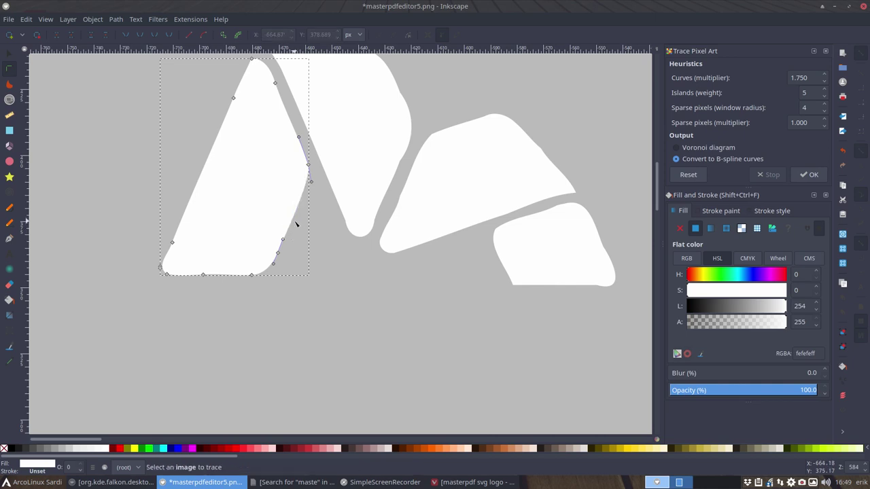
left_click(309, 166)
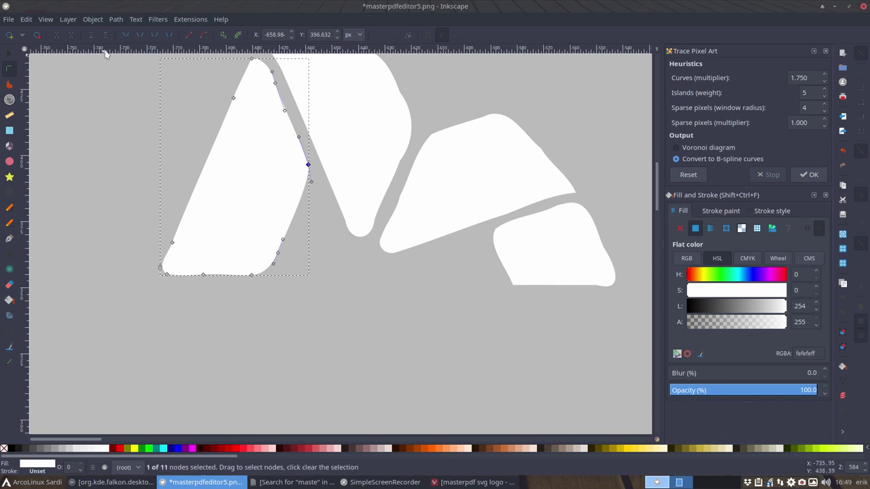
left_click(124, 34)
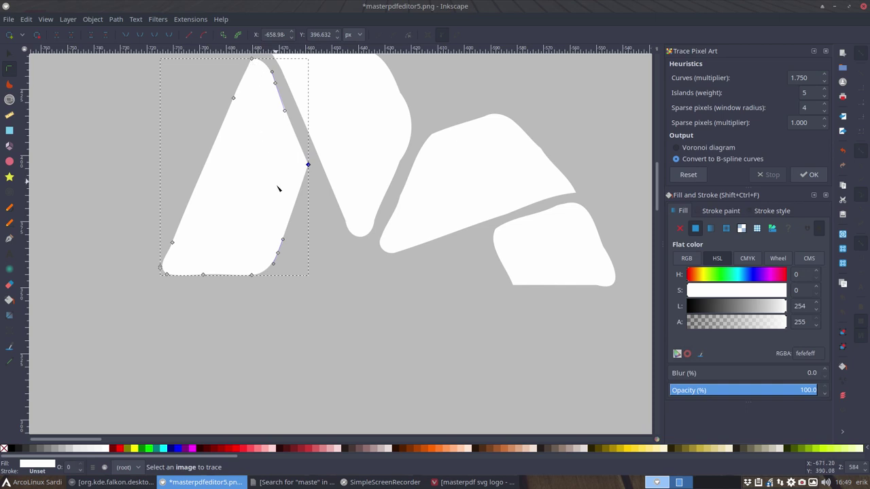
Make the node at the lower end of the left leg's slanted outer edge smooth and adjust its upper handle
left_click(173, 243)
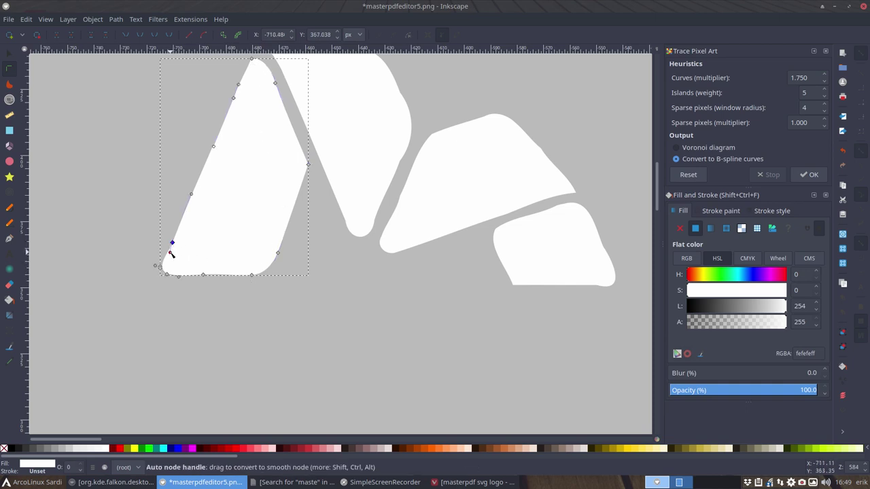
left_click(140, 38)
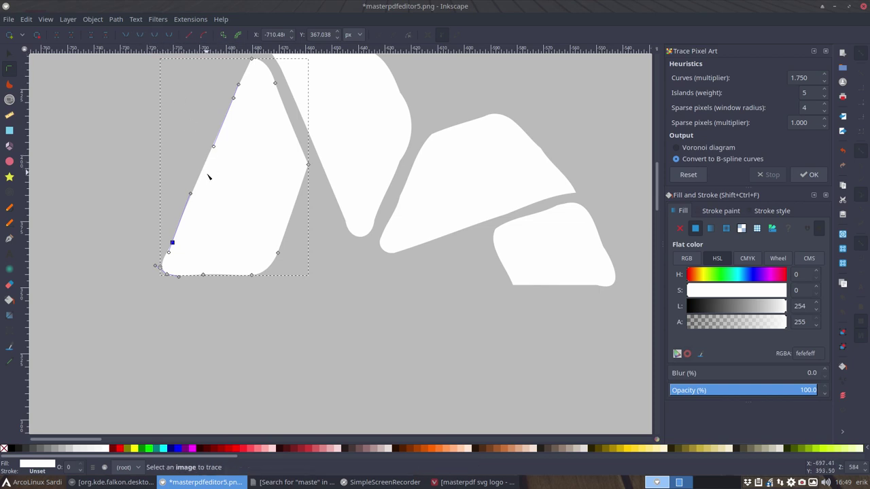
left_click_drag(191, 195, 192, 193)
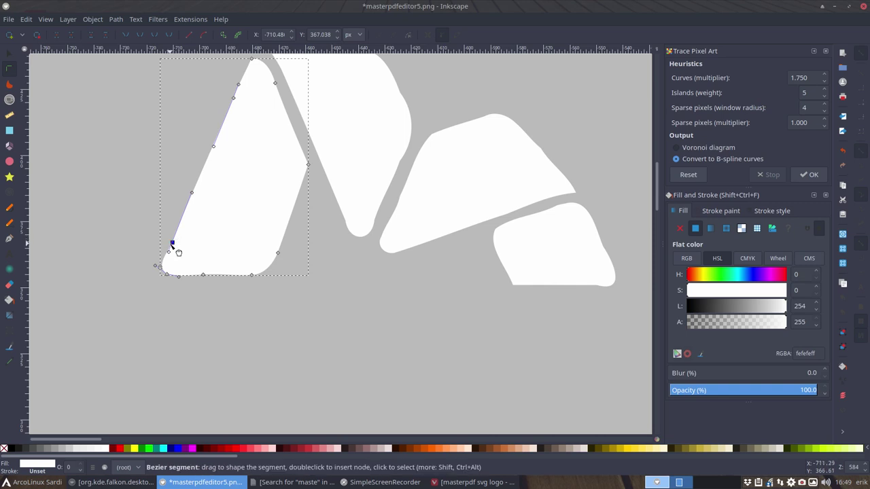
left_click(125, 268)
Nudge the two selected nodes around the left leg's lower-left corner slightly outward
scroll(116, 267, "up", 2)
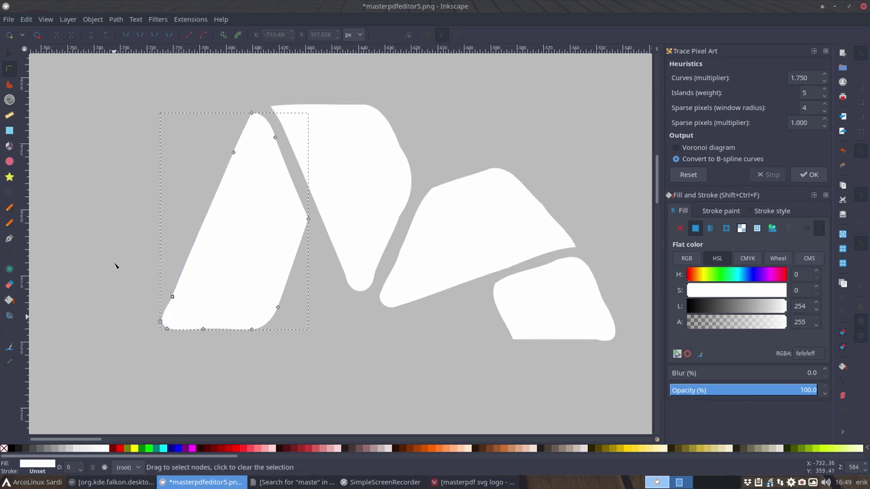
scroll(129, 381, "up", 5)
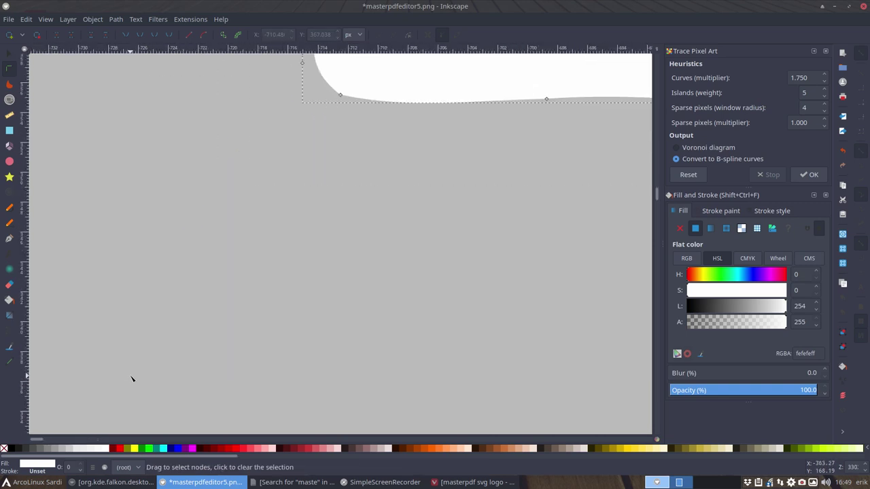
scroll(368, 265, "up", 8)
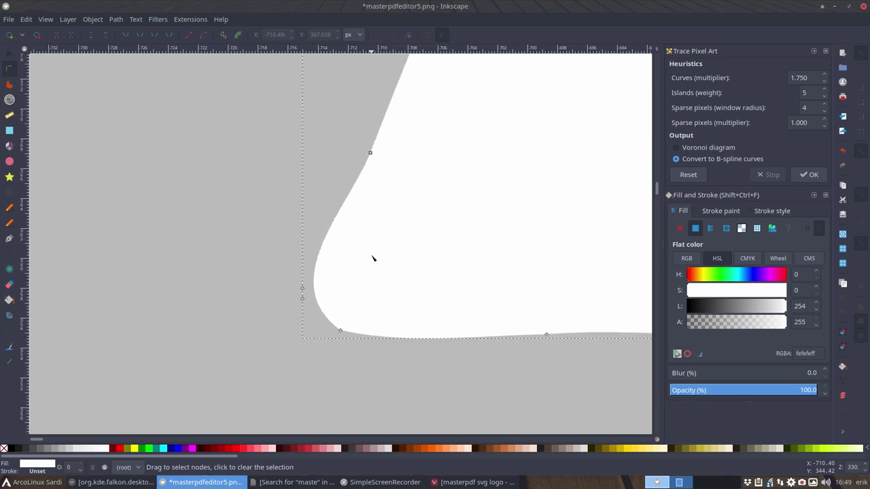
left_click(371, 153)
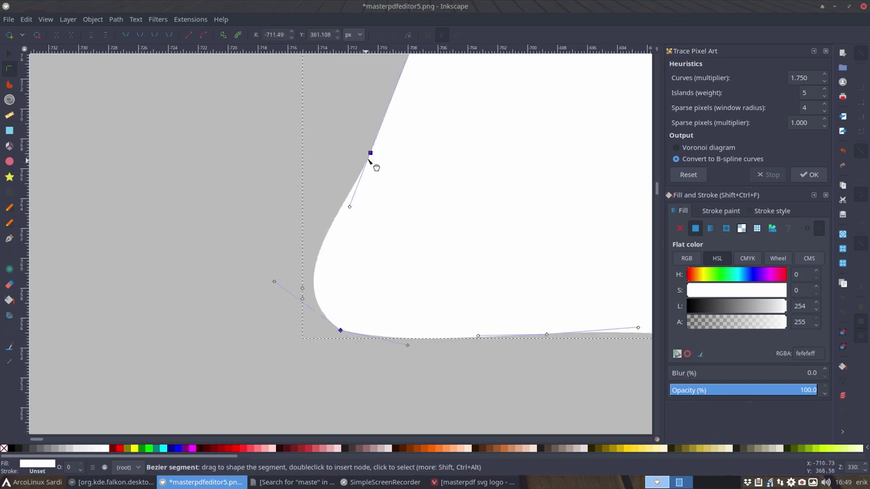
left_click_drag(370, 152, 367, 153)
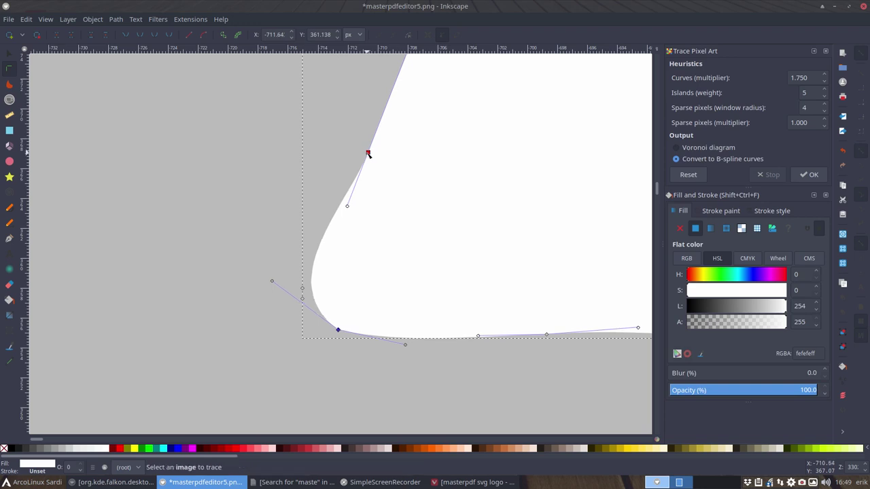
scroll(335, 161, "down", 2, "ctrl")
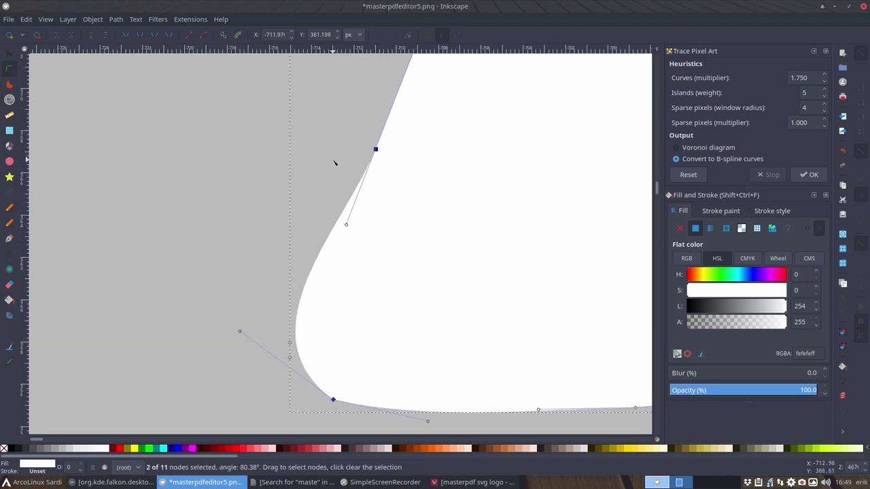
Reshape the left leg's rounded lower-left corner with the lower handle of the node just above it
scroll(334, 162, "down", 2, "ctrl")
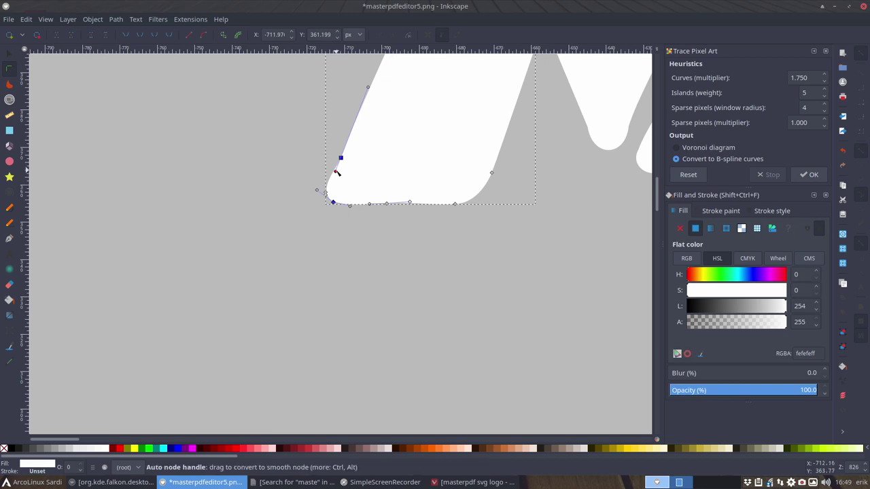
mouse_move(337, 173)
left_mouse_down()
mouse_move(335, 160)
mouse_move(304, 169)
mouse_move(311, 194)
mouse_move(326, 194)
mouse_move(336, 171)
left_mouse_up()
left_click_drag(336, 170, 334, 170)
left_click(388, 321)
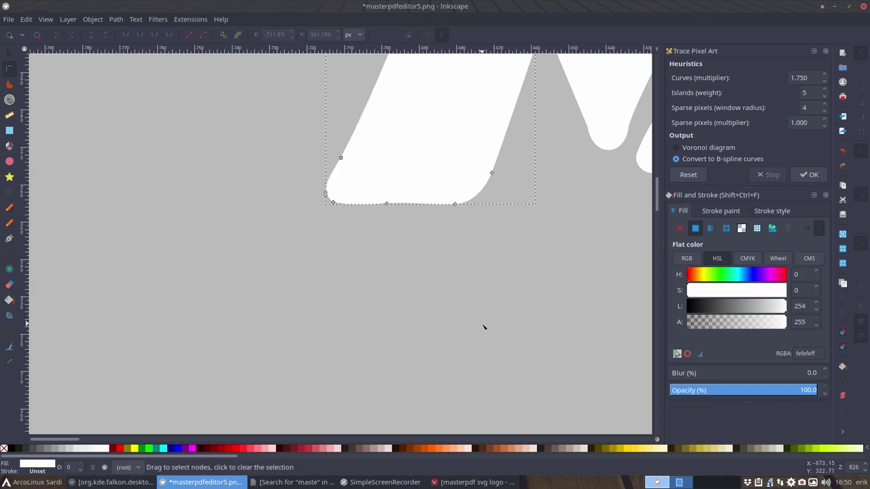
Move the second logo piece's top-left tip node slightly inward and align its handle with the slanted left edge
scroll(489, 324, "down", 3, "ctrl")
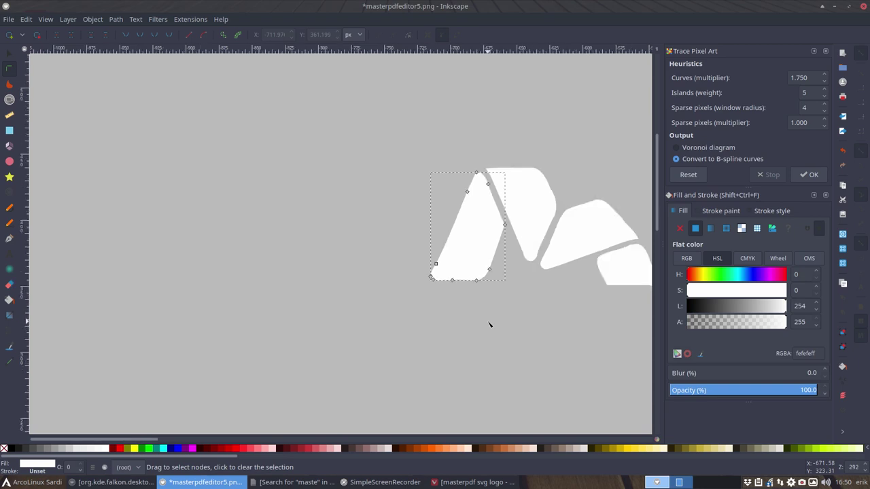
scroll(503, 316, "up", 2, "ctrl")
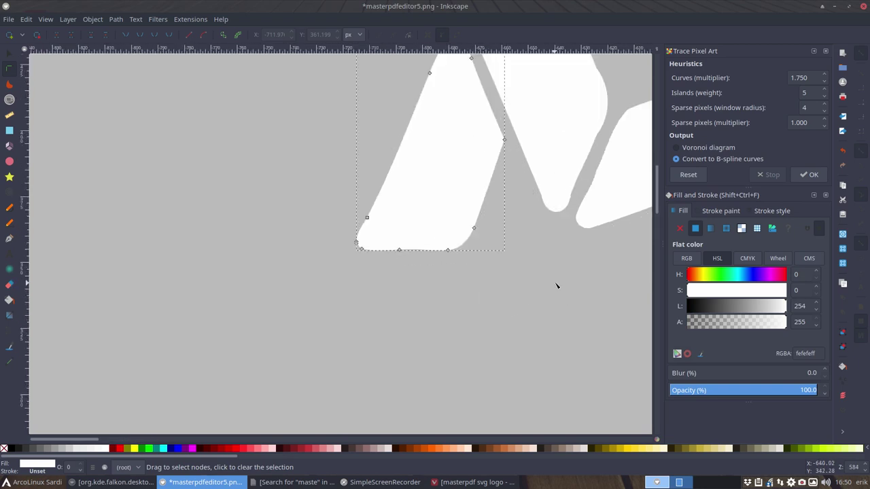
scroll(556, 285, "up", 4)
left_click(535, 173)
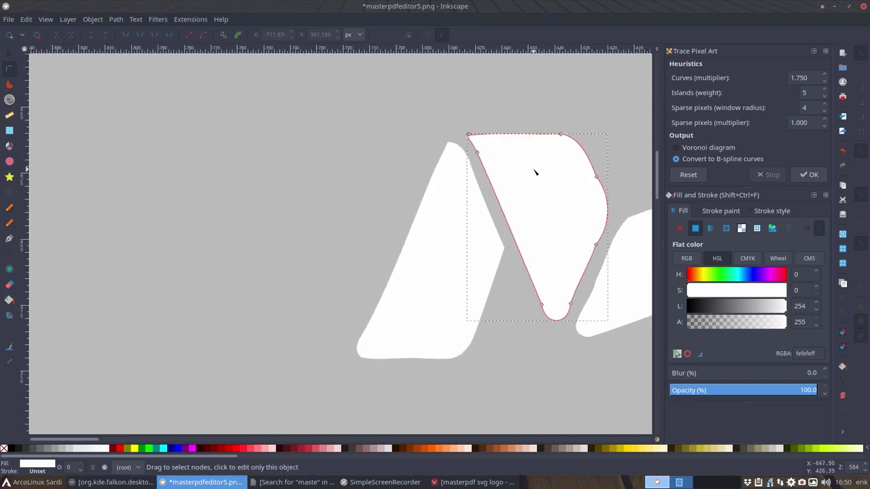
scroll(485, 147, "up", 2, "ctrl")
scroll(486, 146, "up", 2, "ctrl")
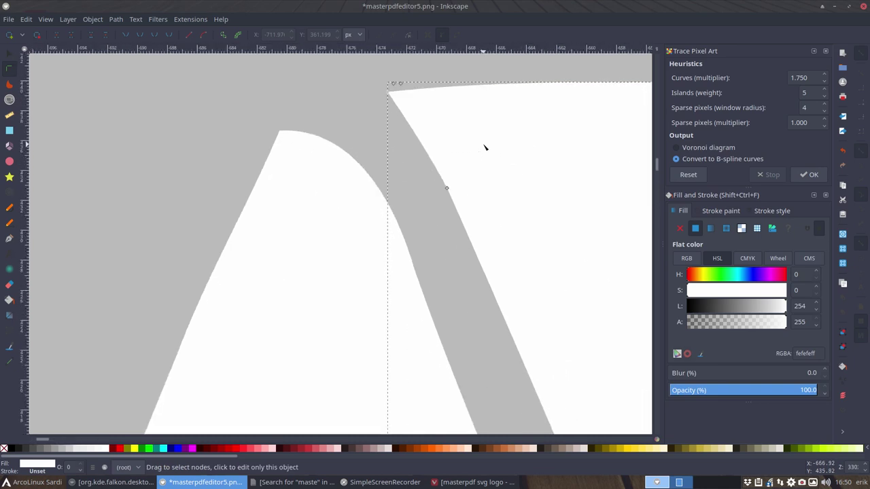
left_click(388, 93)
left_click_drag(388, 93, 399, 93)
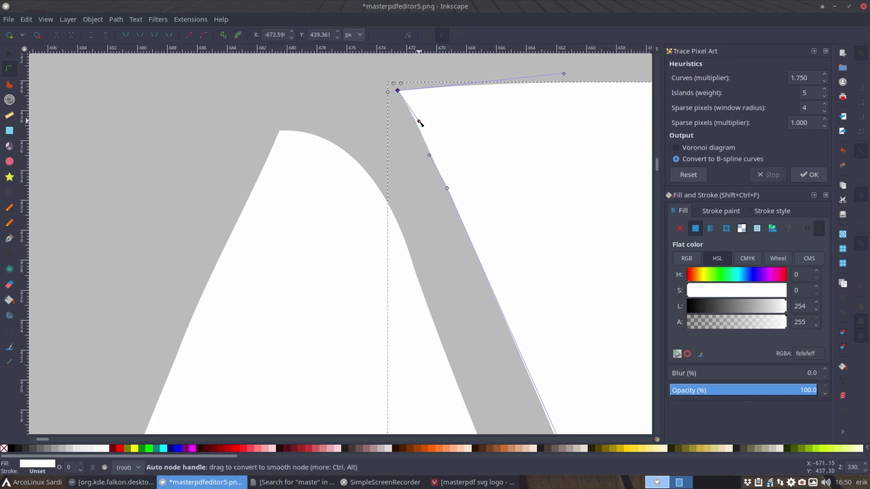
left_click_drag(419, 121, 416, 131)
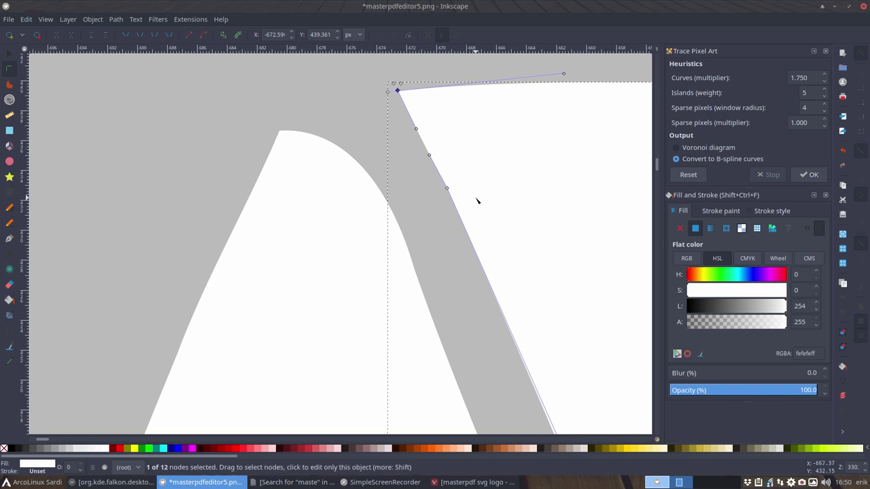
Delete the surplus nodes near the top of the second logo piece's slanted left edge
scroll(478, 214, "down", 3)
scroll(483, 214, "up", 1)
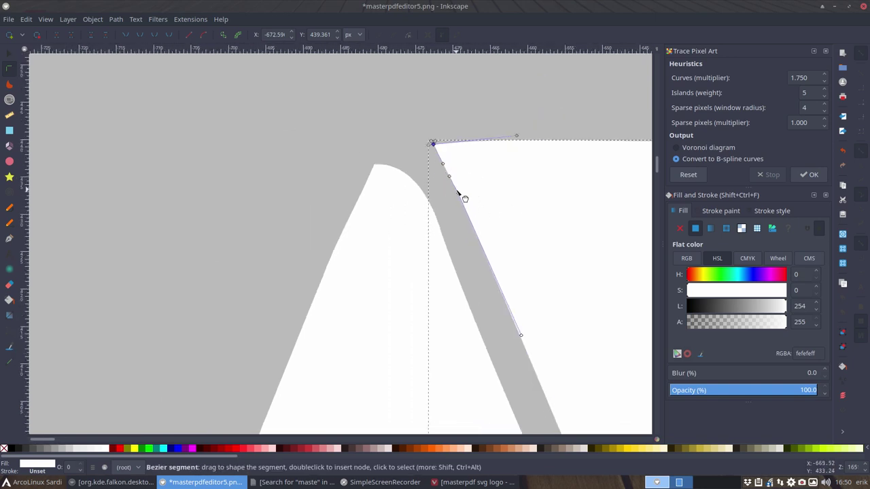
double_click(458, 194)
key("Delete")
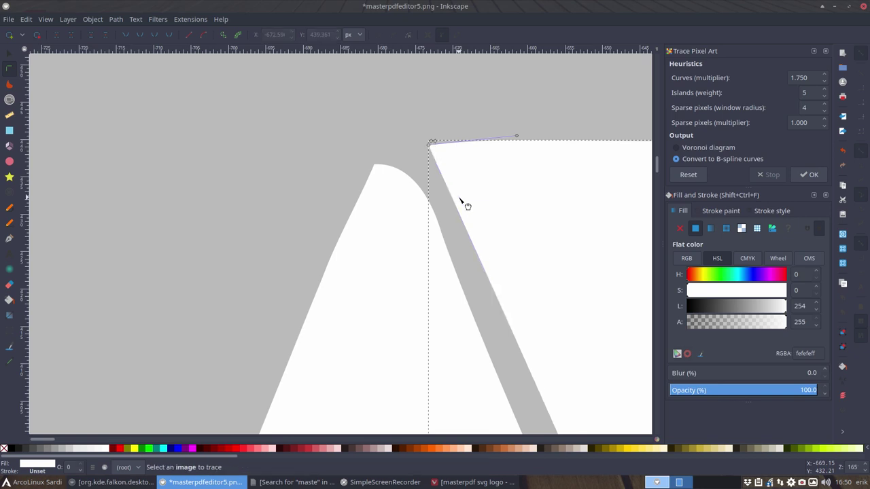
scroll(507, 255, "down", 10)
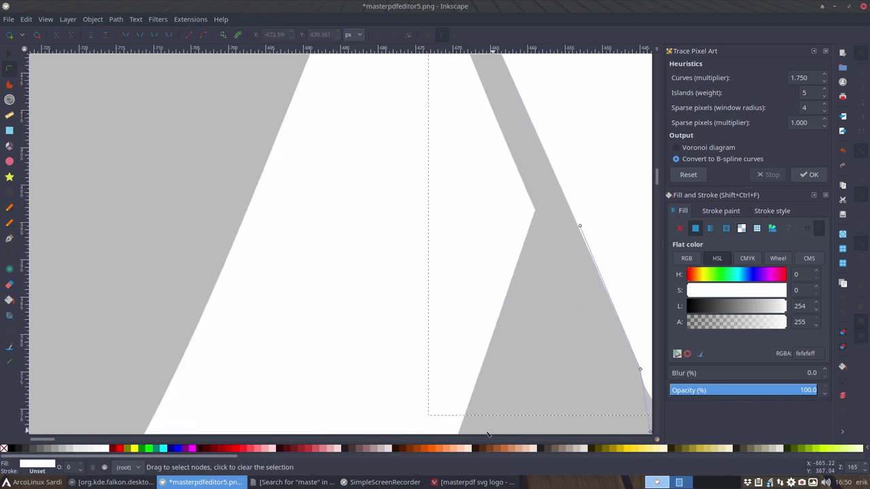
Move the left node above the second logo piece's bottom tip slightly outward to the left
left_click_drag(50, 440, 71, 442)
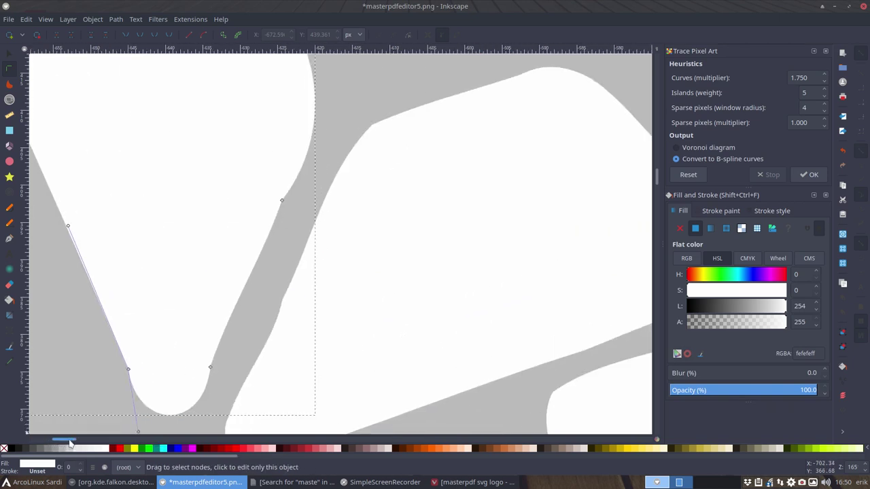
left_click(129, 370)
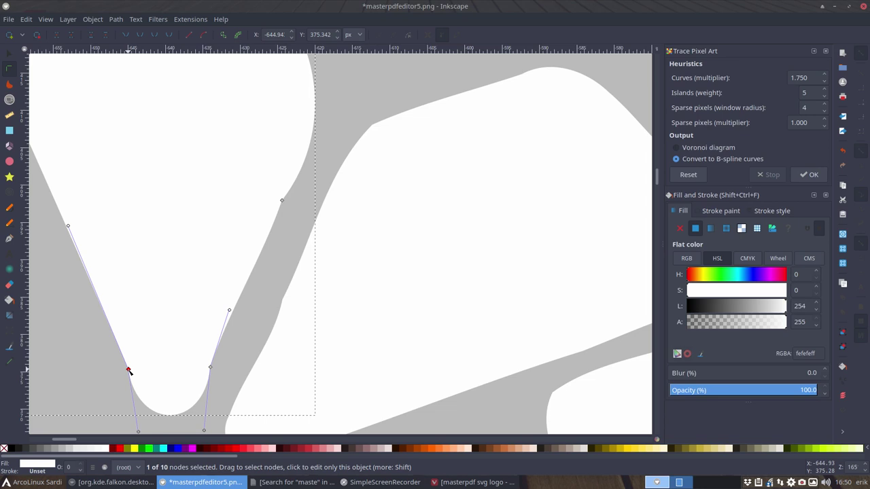
left_click_drag(129, 371, 122, 373)
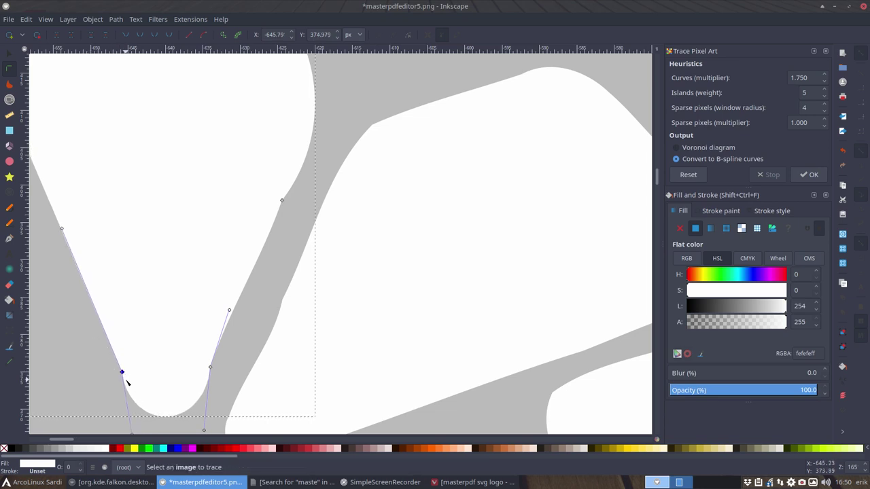
Angle the lower handles of both nodes at the second piece's bottom tip inward to make the rounded tip more pointed
scroll(146, 358, "down", 3)
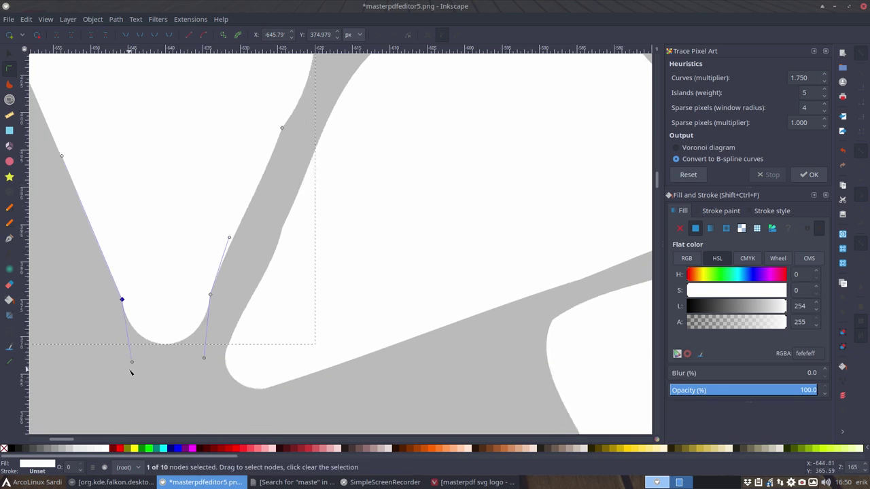
left_click_drag(133, 364, 148, 355)
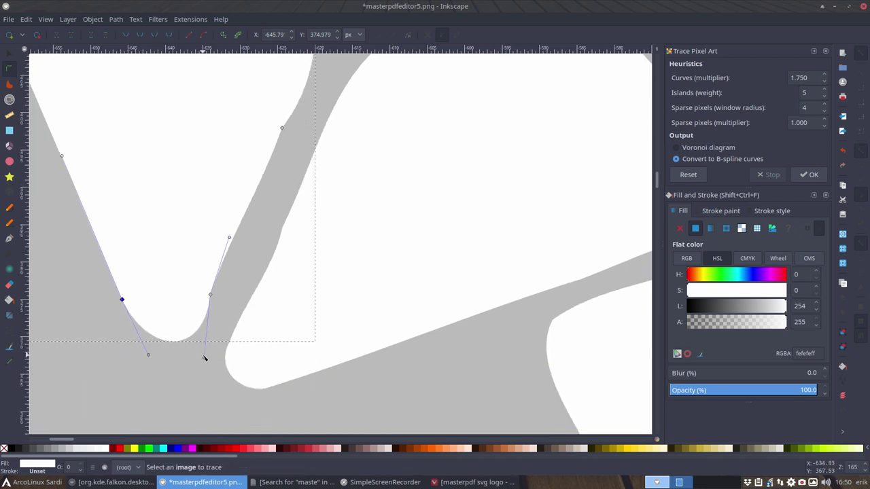
left_click(211, 295)
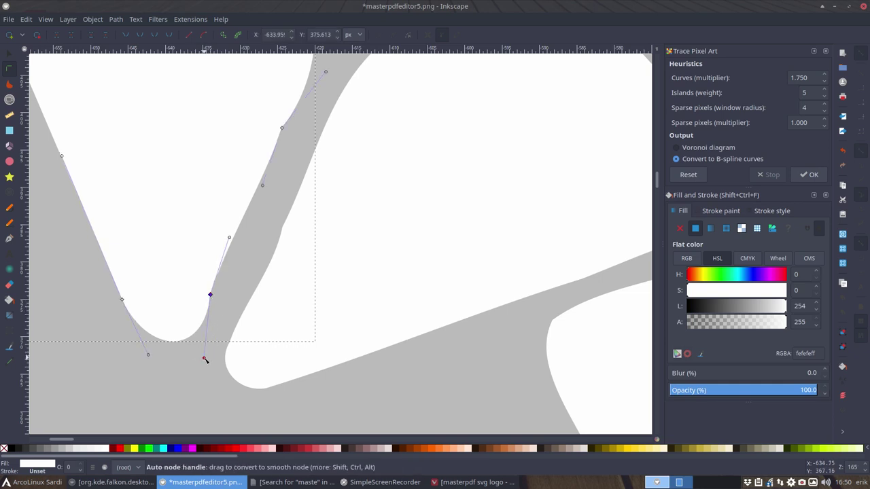
left_click_drag(204, 358, 189, 356)
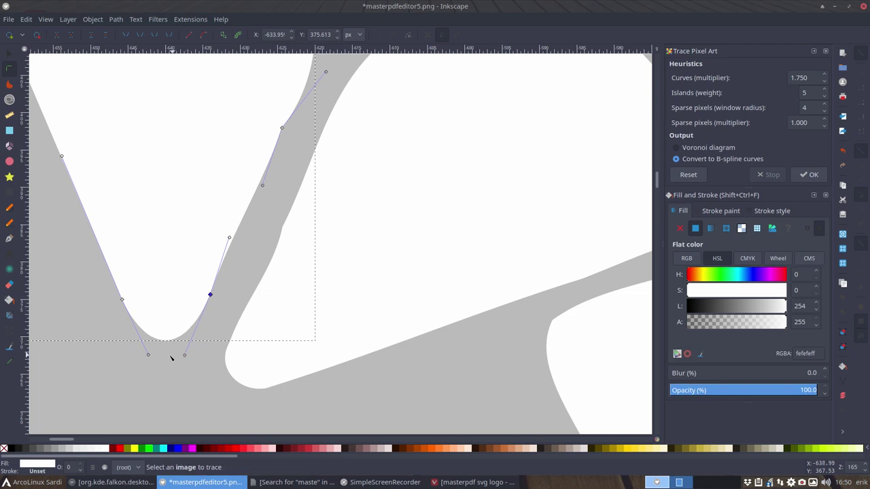
Make the node on the lower part of the second piece's right edge a corner node
scroll(84, 339, "up", 4)
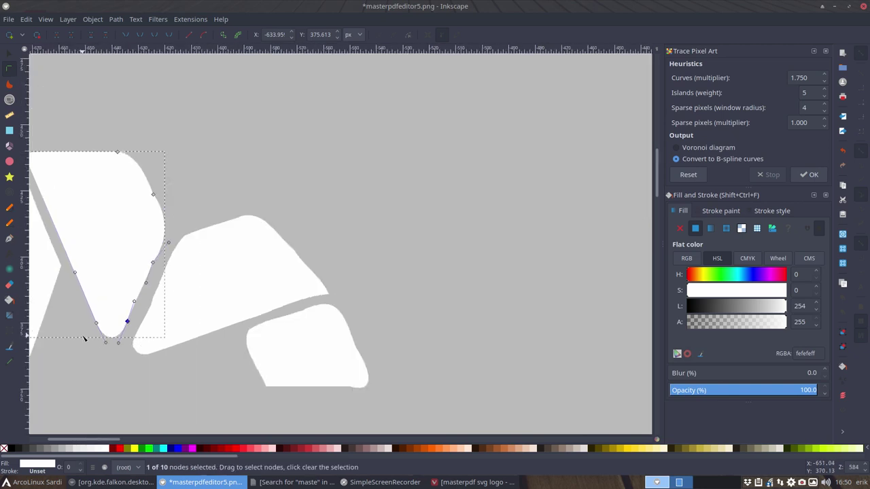
left_click(153, 264)
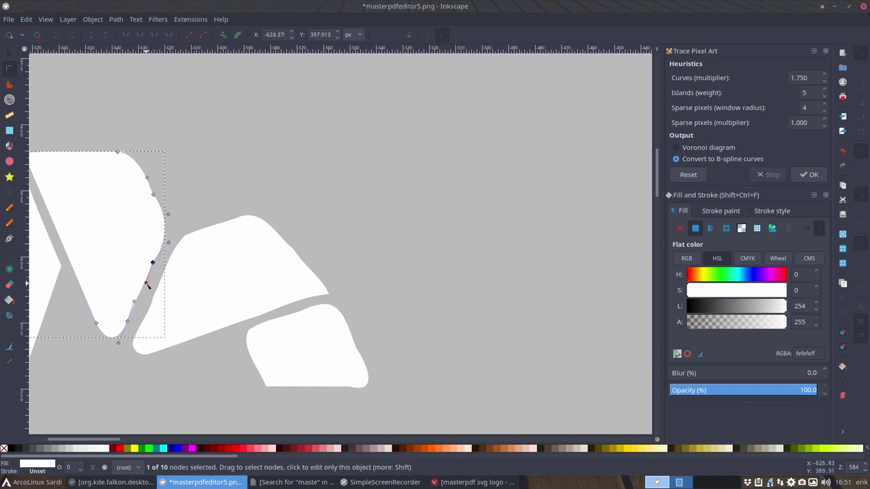
scroll(119, 295, "up", 2)
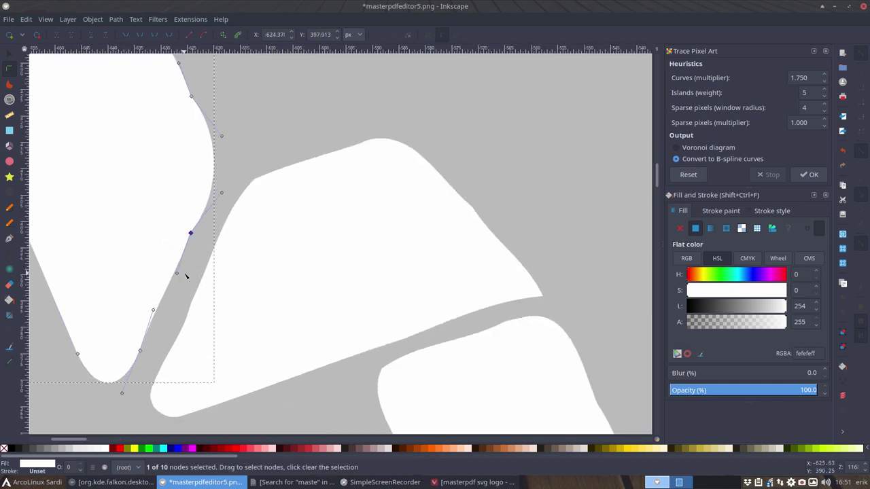
left_click(125, 37)
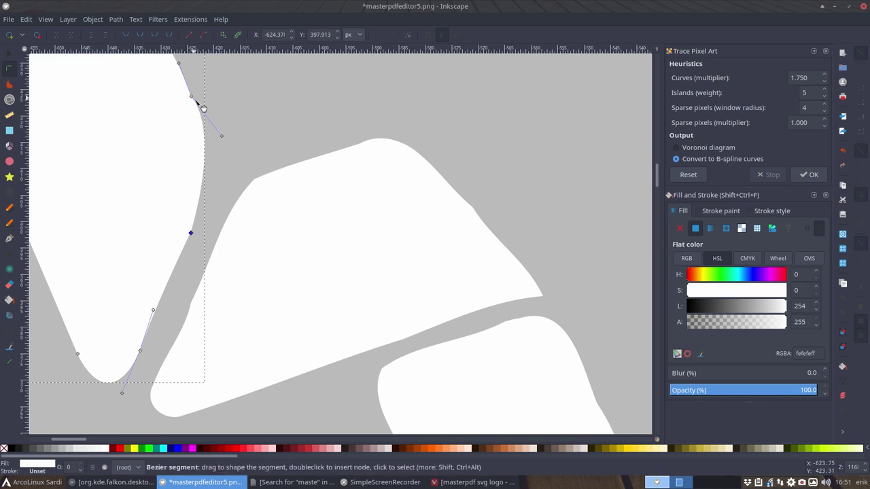
Insert a node at the widest point of the second piece's right edge and delete the old nodes above and below it
double_click(205, 142)
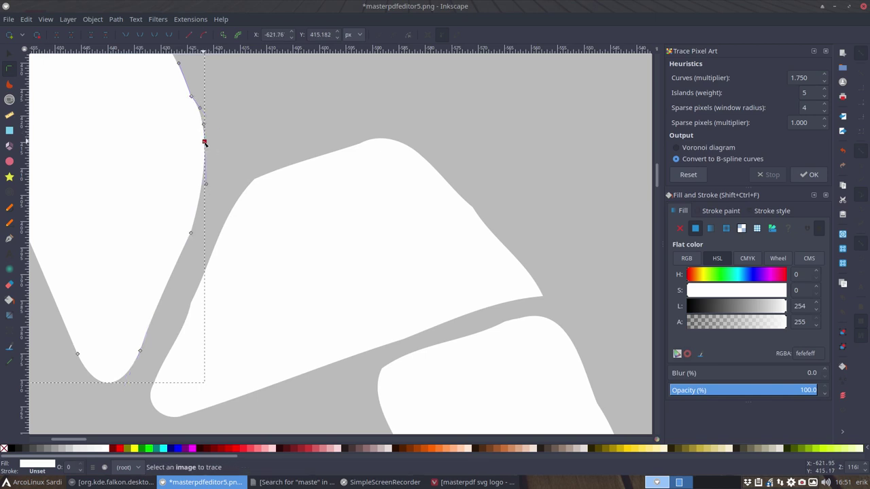
left_click(191, 96)
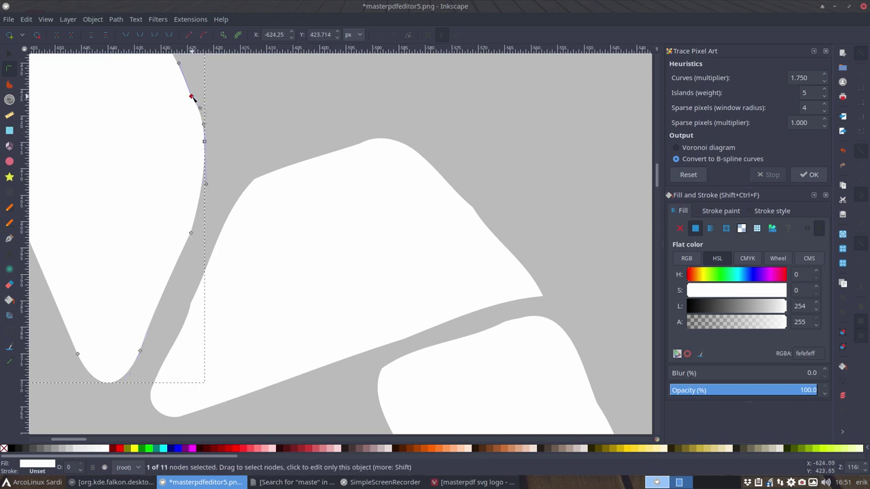
key("Delete")
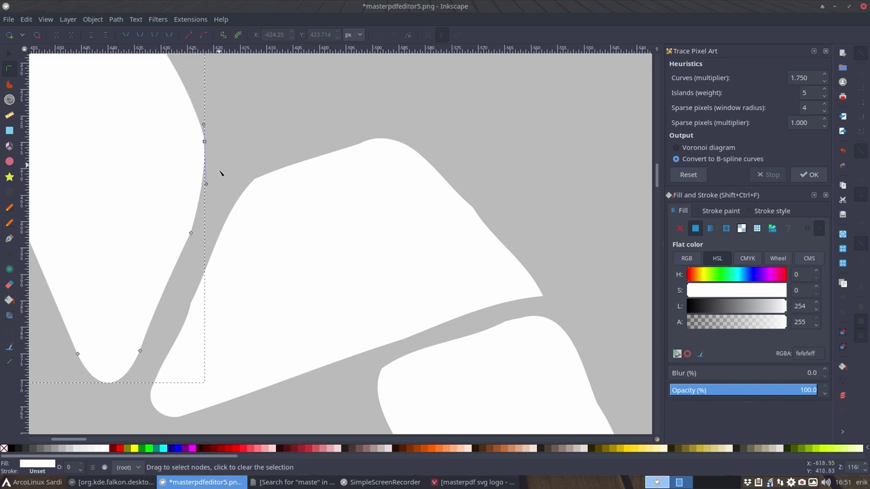
left_click(191, 234)
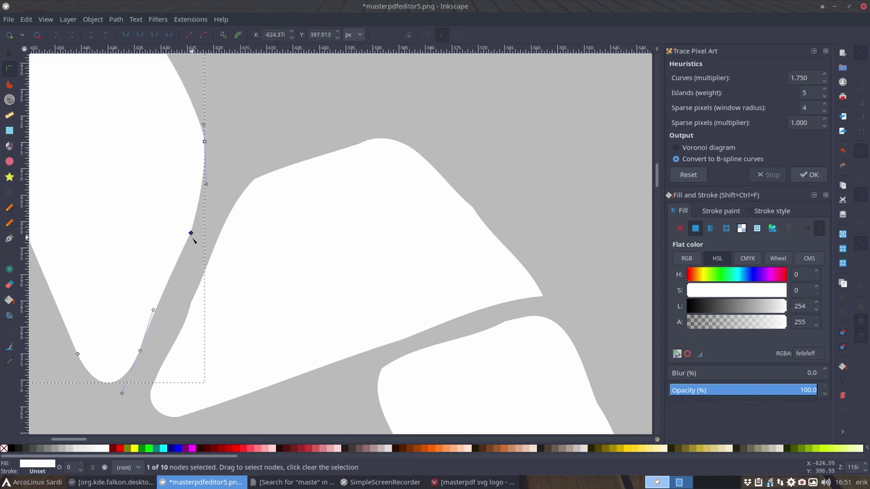
key("Delete")
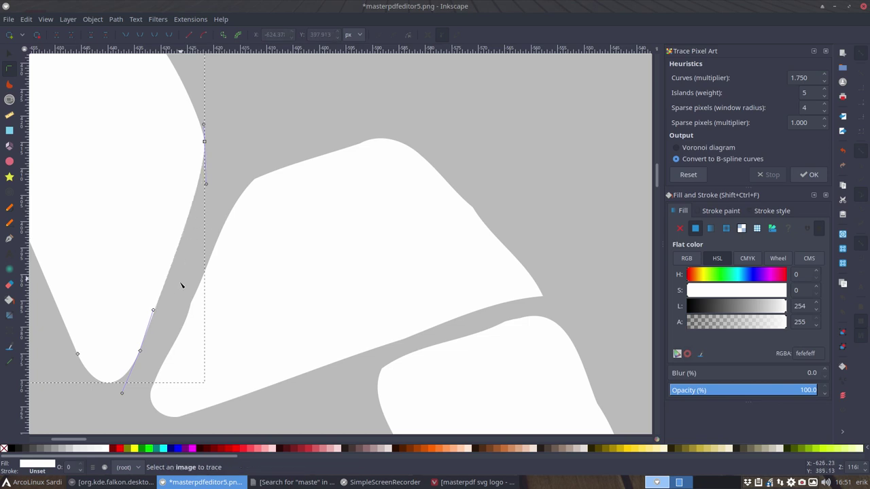
Replace the two nodes around the second piece's bottom tip with one central node and lengthen its handles to round the tip
double_click(107, 385)
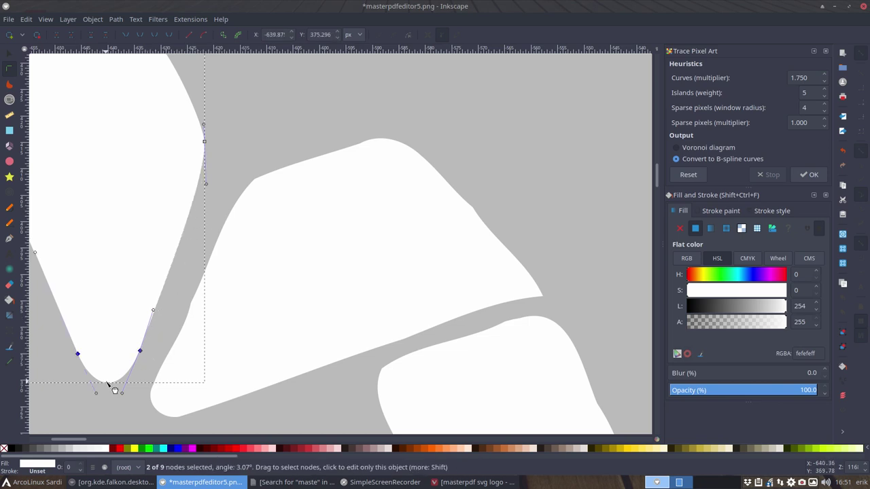
left_click(140, 352)
key("Delete")
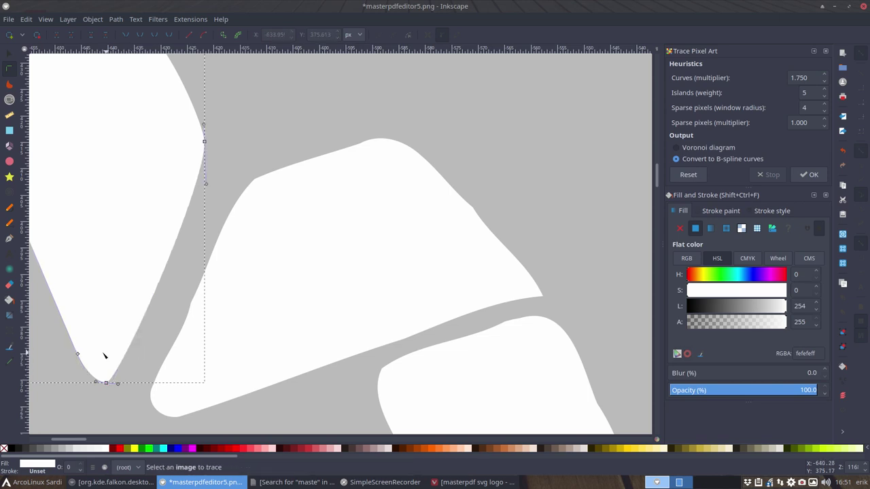
left_click(77, 354)
key("Delete")
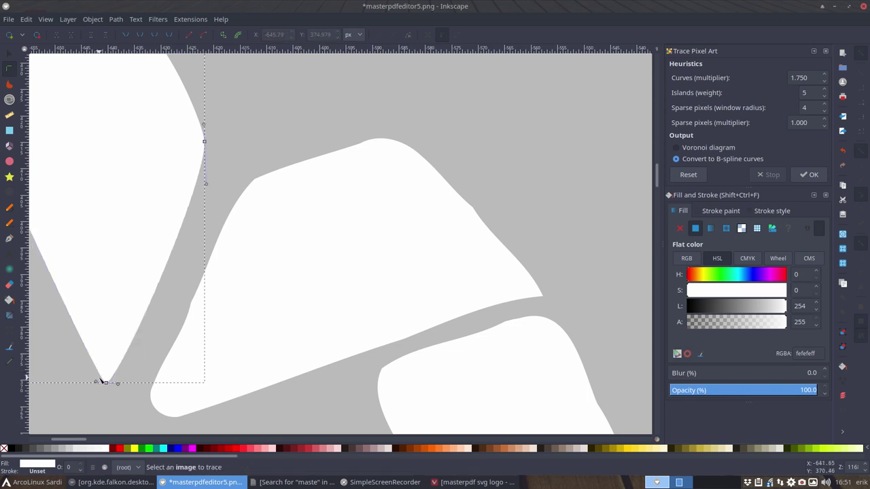
left_click_drag(95, 383, 67, 389)
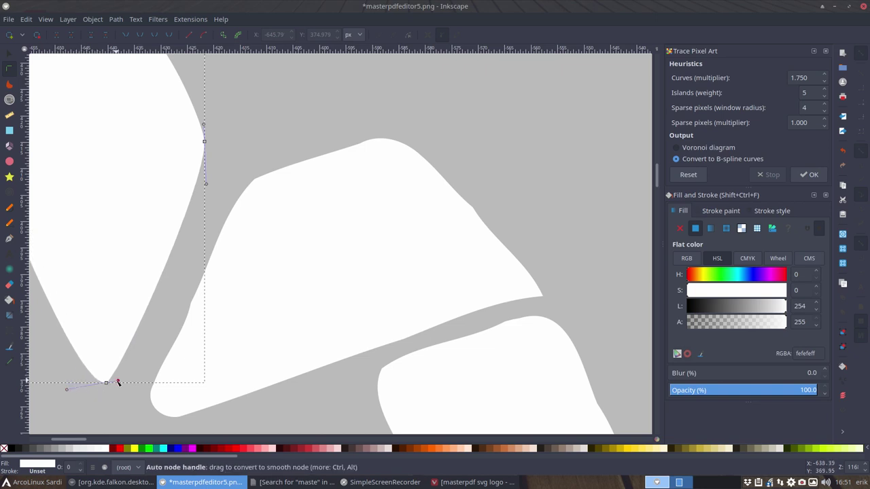
left_click_drag(118, 381, 136, 383)
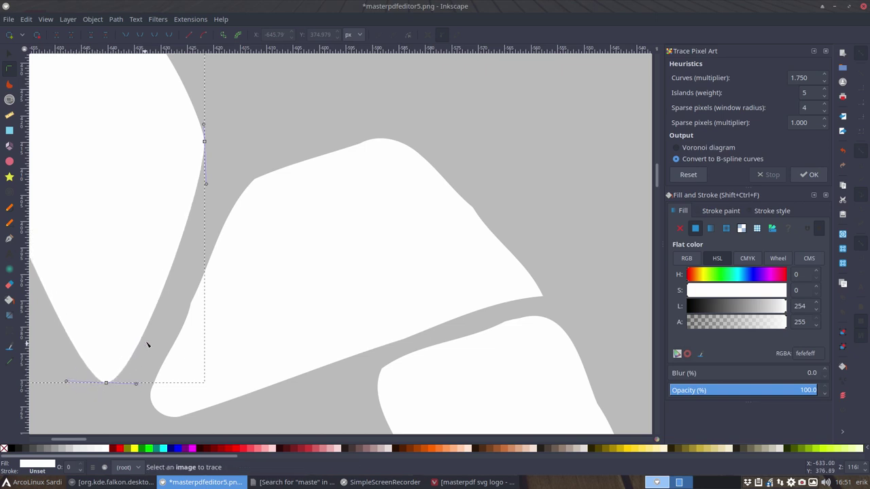
Replace the second piece's top-right corner node with one slightly further along the curve and adjust the curve around it
scroll(146, 257, "down", 2)
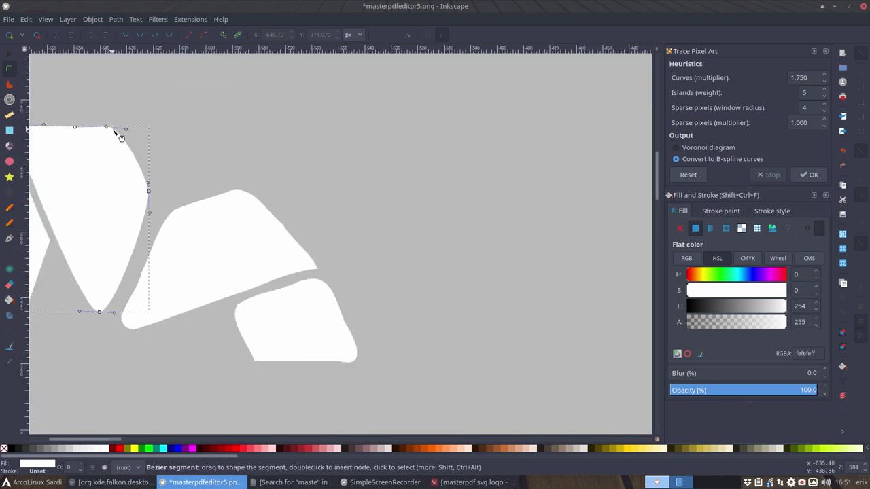
scroll(106, 129, "up", 4)
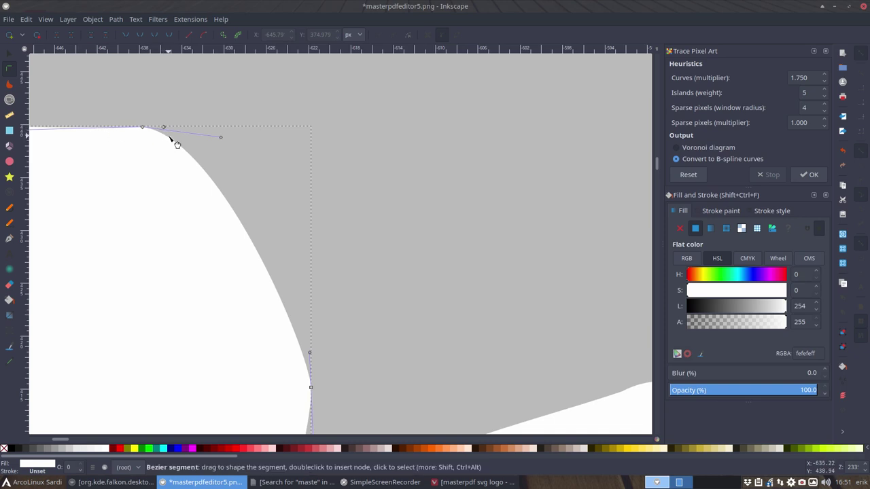
double_click(168, 138)
left_click(143, 128)
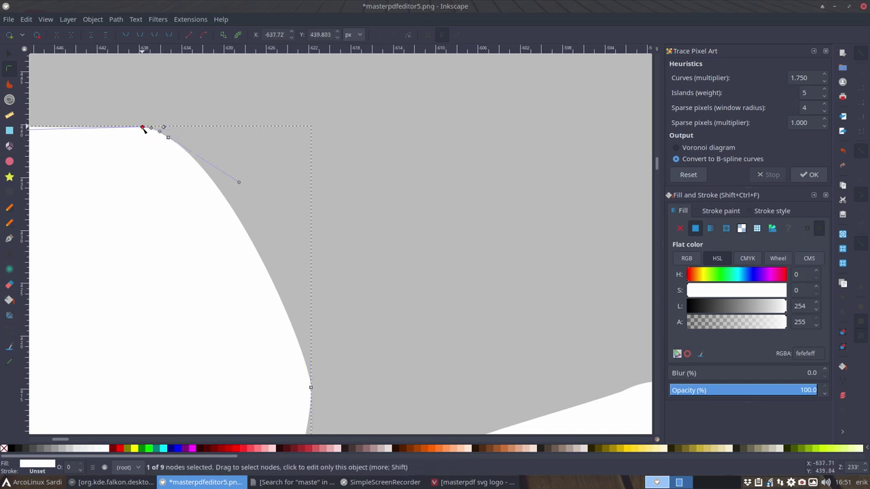
key("Delete")
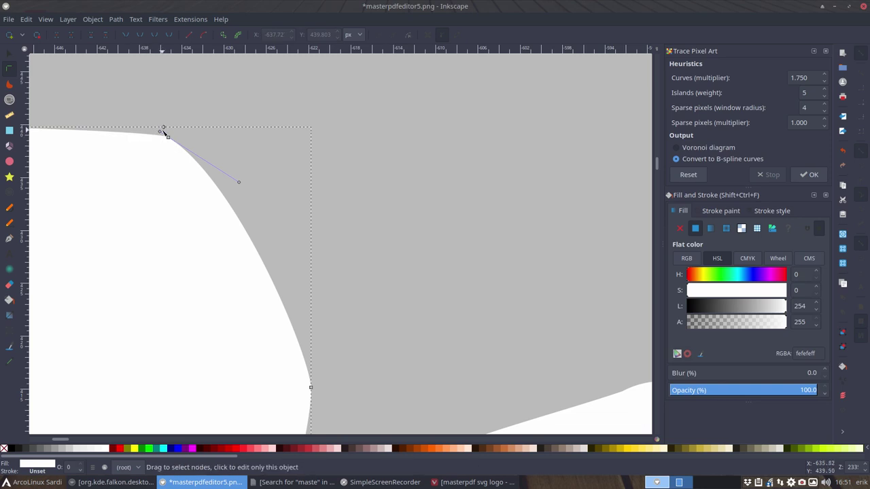
left_click_drag(161, 131, 139, 111)
left_click_drag(231, 194, 238, 189)
Make the node at the left leg's rightmost point smooth
scroll(144, 195, "down", 5, "ctrl")
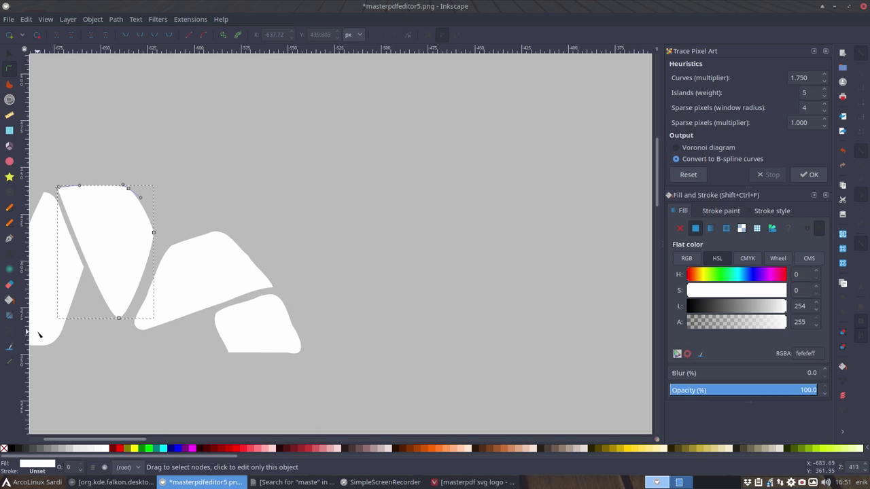
left_click(82, 268)
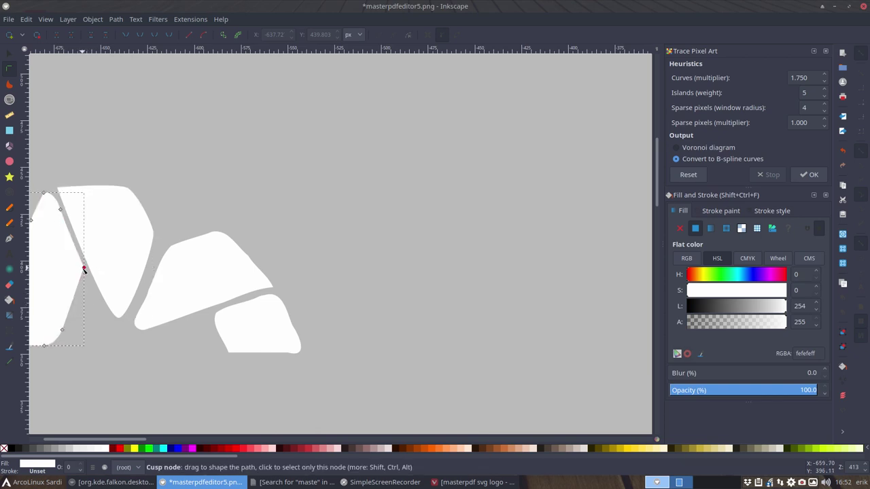
left_click(84, 269)
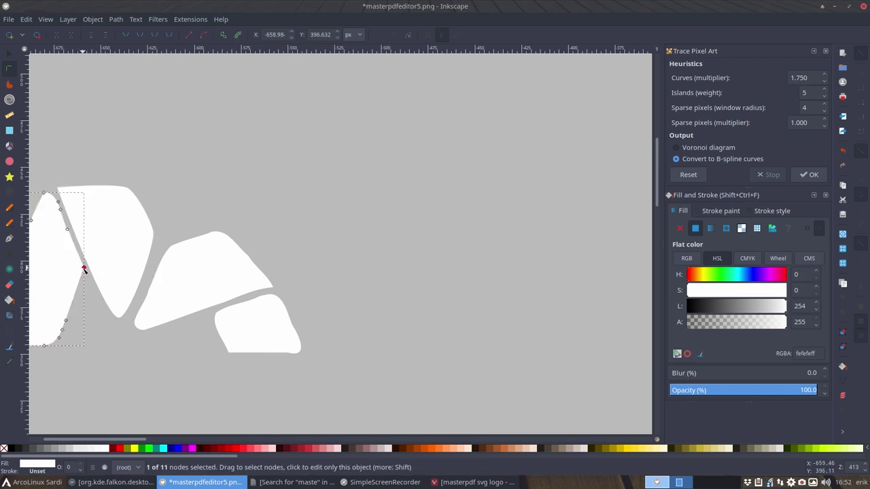
left_click(139, 36)
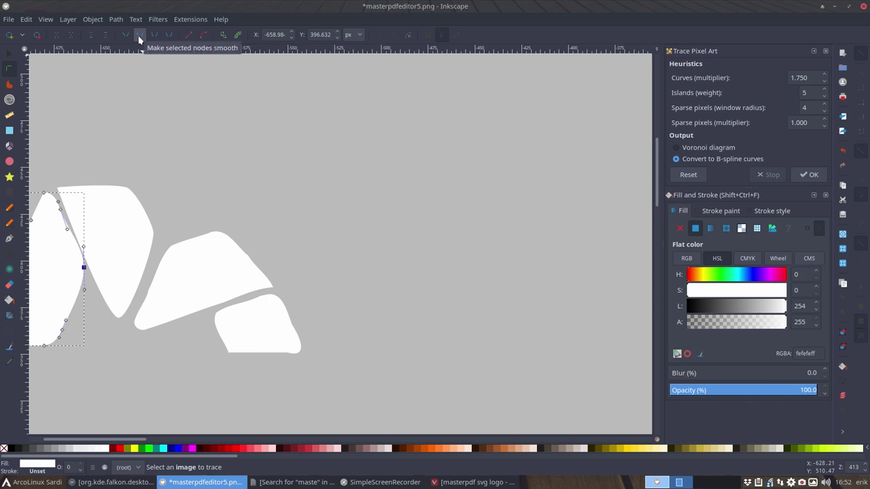
Try to delete the node on the left leg's upper right edge and reshape that edge with the neighbouring nodes' handles
left_click(62, 211)
key("Delete")
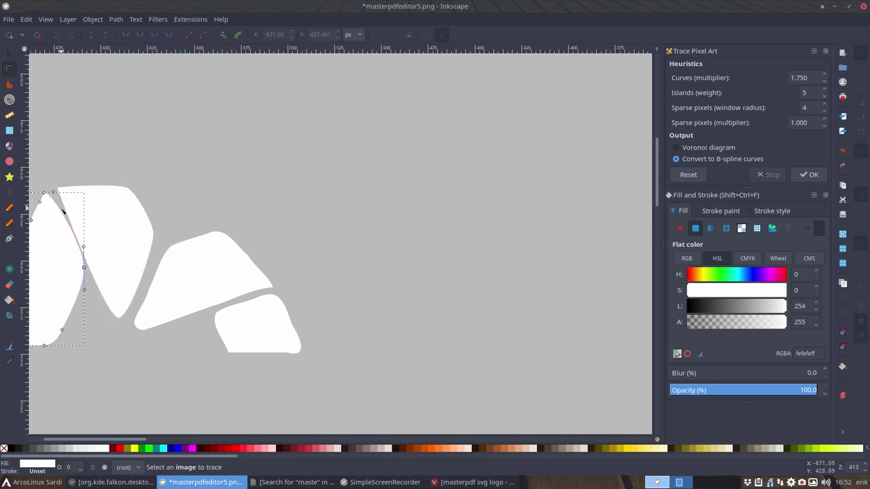
scroll(51, 204, "up", 2, "ctrl")
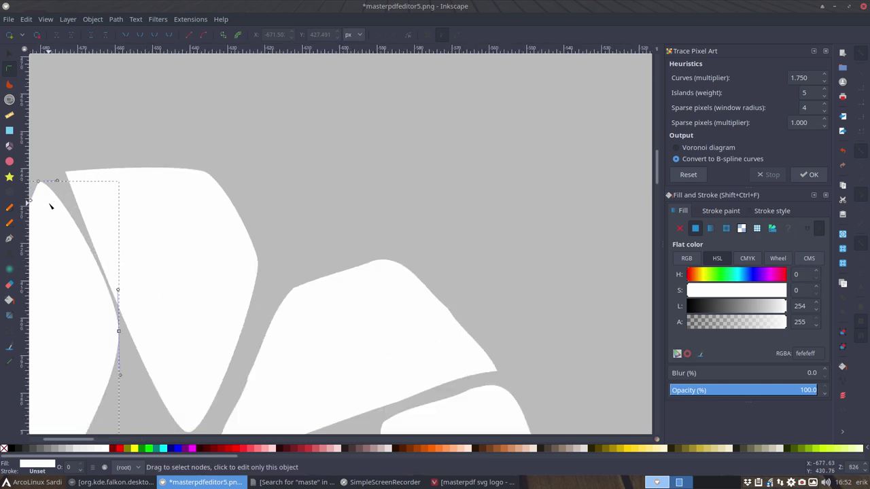
left_click(39, 182)
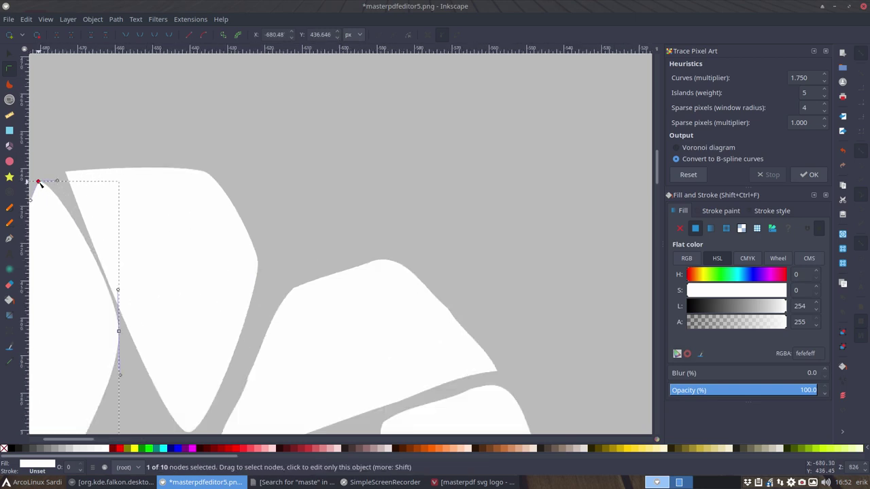
left_click_drag(57, 181, 60, 204)
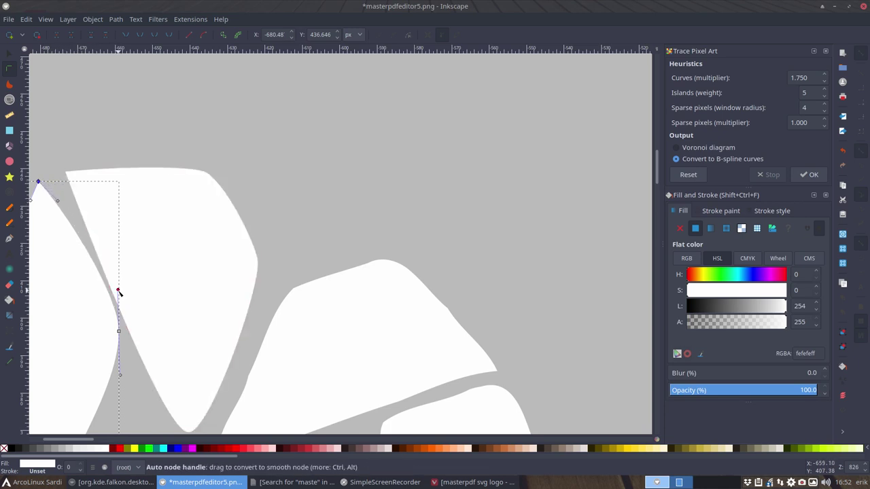
left_click_drag(119, 292, 112, 295)
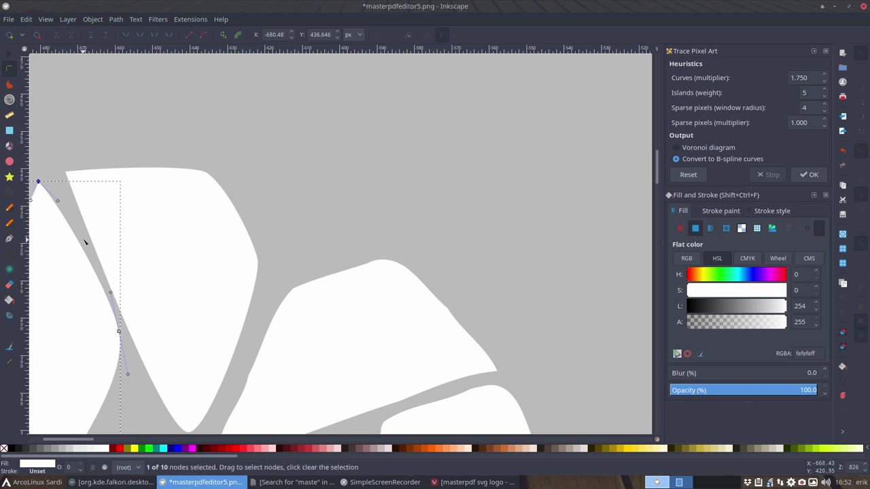
left_click_drag(62, 212, 63, 213)
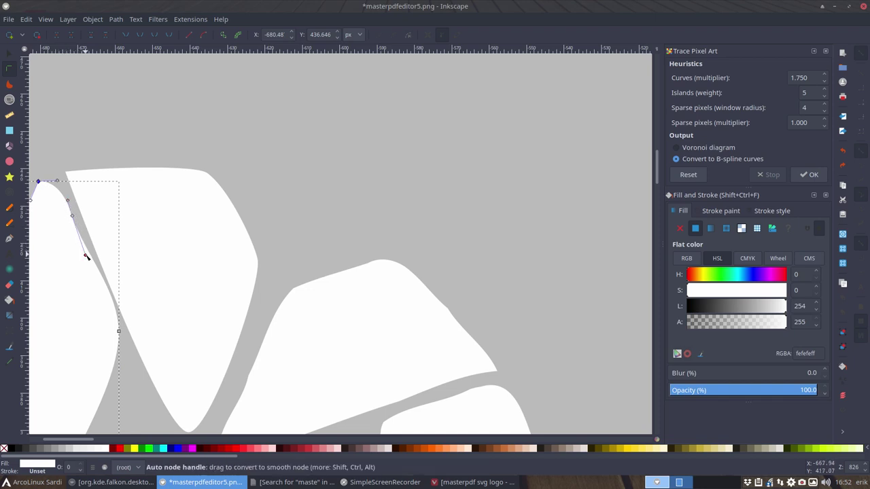
Straighten the left leg's upper right edge by adjusting the handles of the nodes at both ends of that edge
left_click_drag(86, 256, 83, 256)
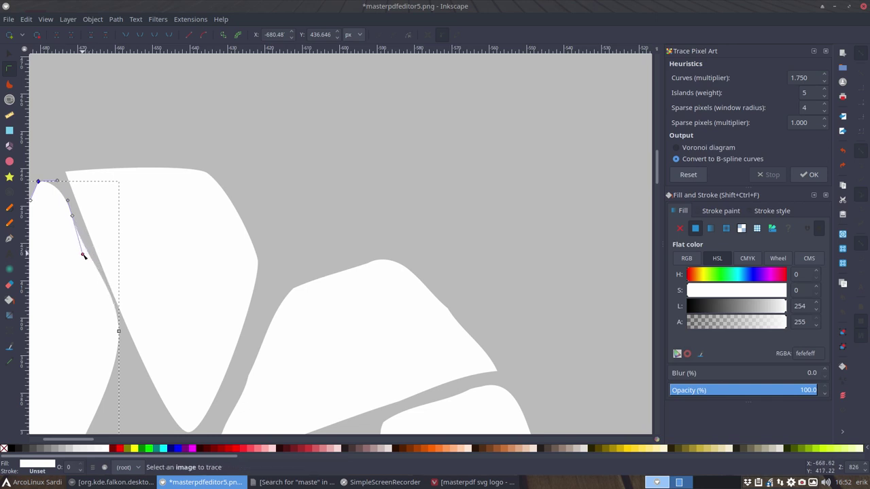
left_click(118, 332)
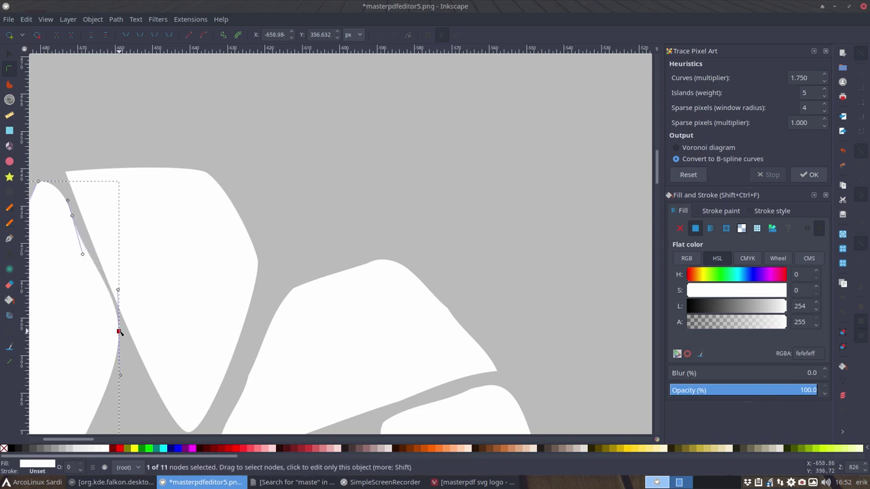
left_click_drag(117, 290, 105, 299)
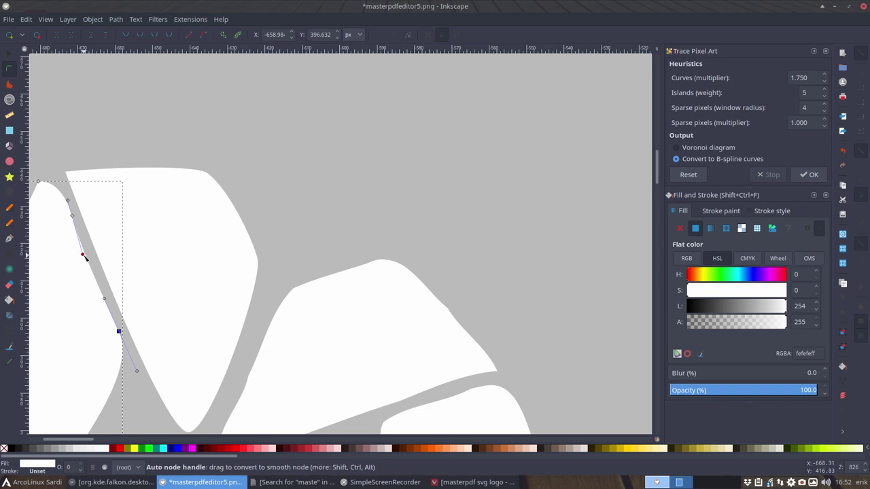
left_click_drag(84, 257, 87, 255)
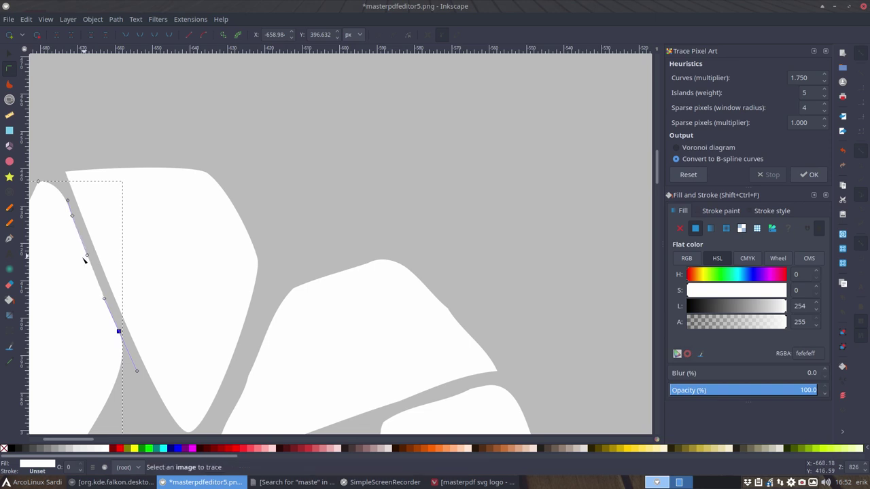
scroll(281, 239, "down", 2)
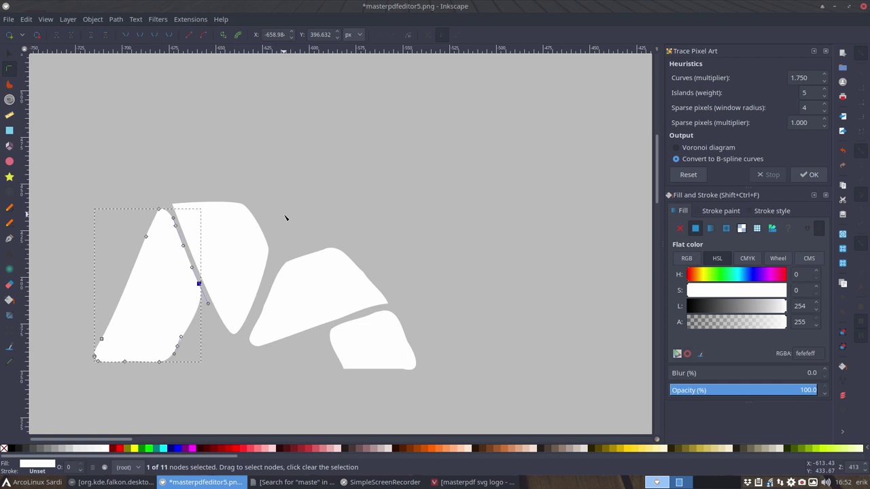
scroll(286, 217, "down", 1)
left_click(215, 363)
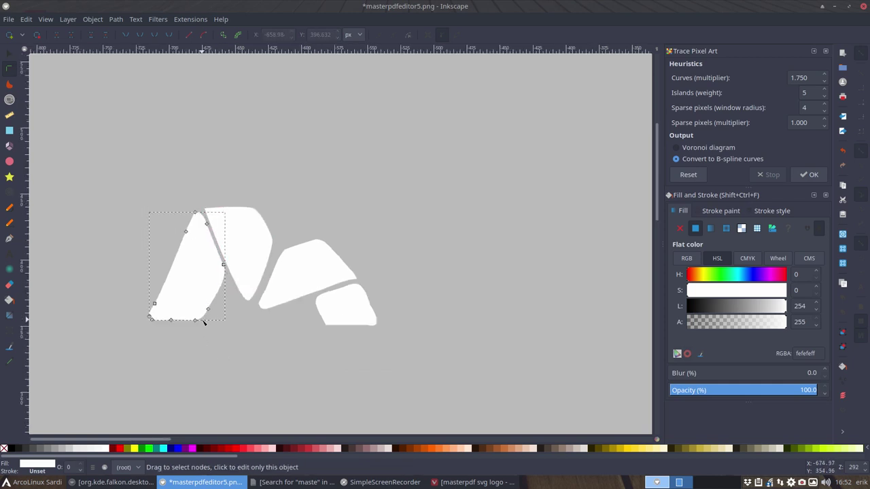
left_click(227, 380)
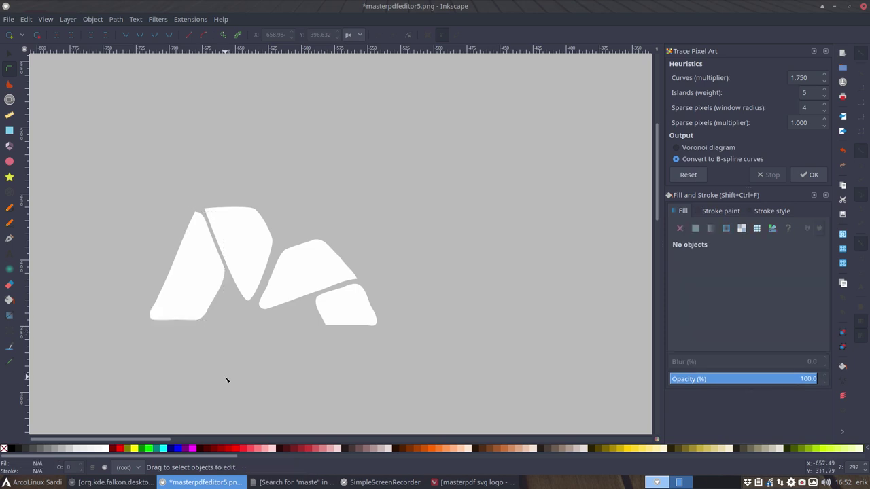
Delete the node on the left leg's lower right edge, just above the bottom right corner
left_click(210, 309)
left_click(209, 310)
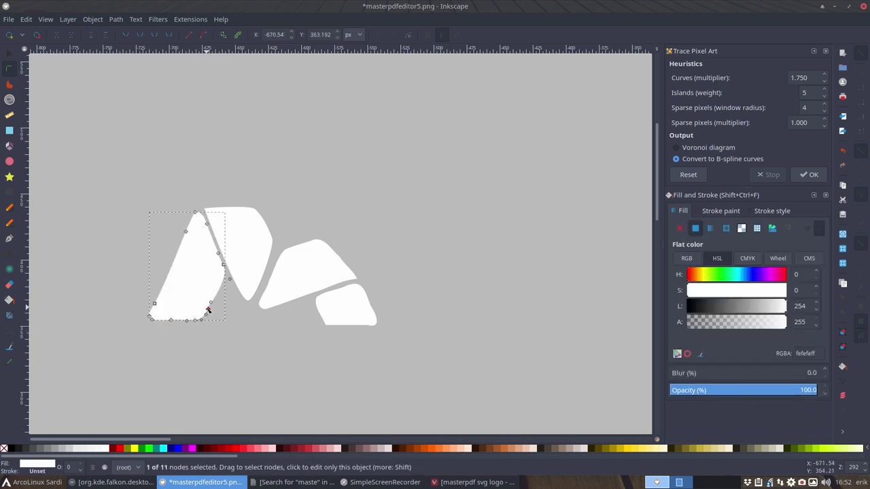
key("Delete")
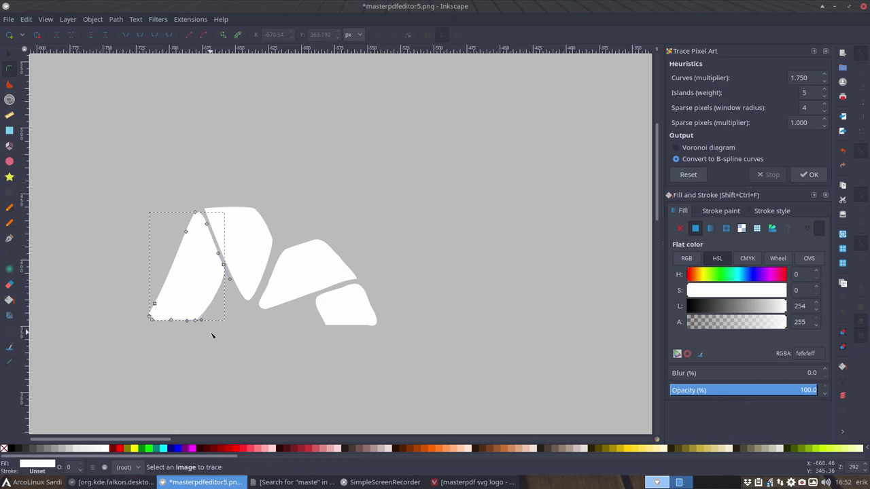
left_click(229, 362)
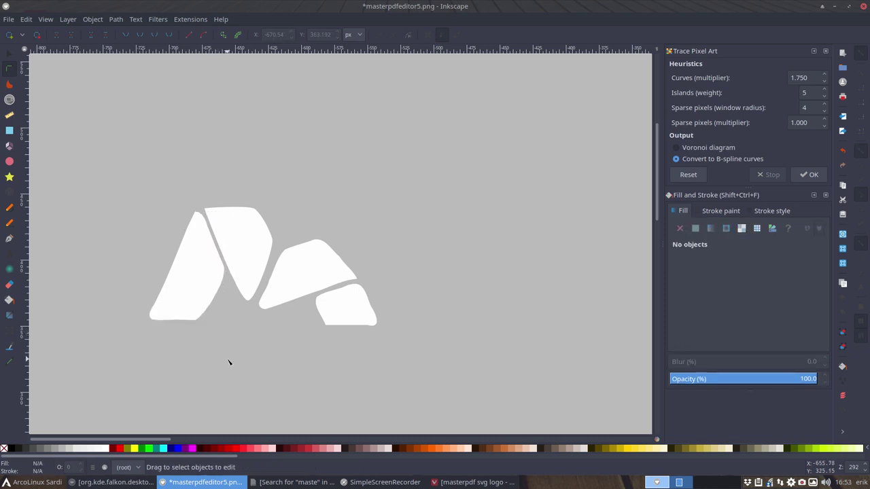
Round the left leg's top tip by pulling both handles of its top node slightly outward
left_click(198, 215)
left_click(198, 215)
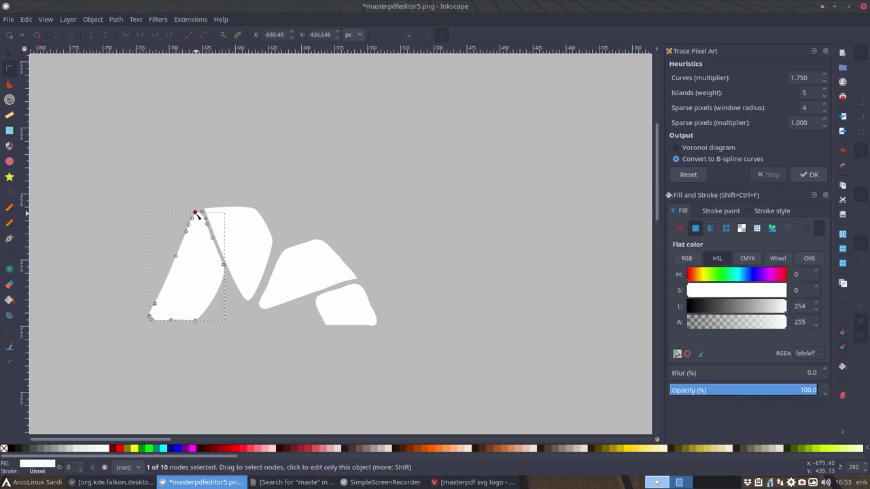
key("Page_Up")
key("Page_Up")
key("Page_Up")
scroll(176, 215, "up", 7, "ctrl")
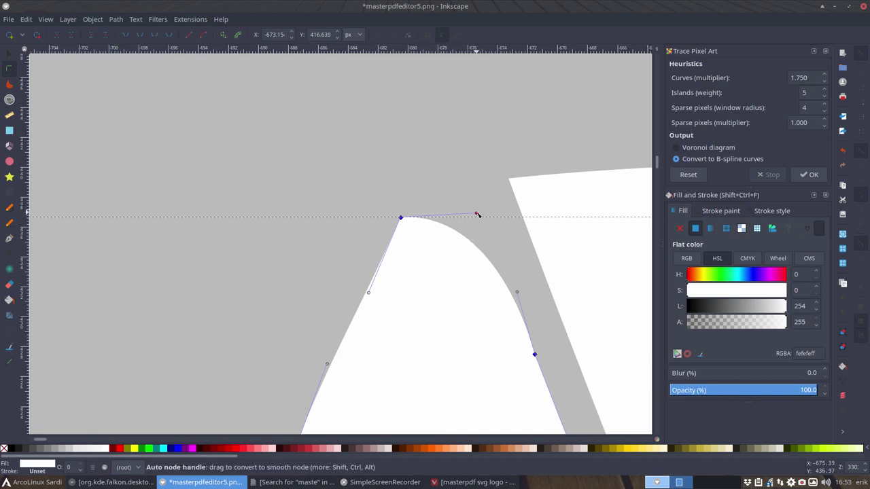
left_click_drag(479, 213, 482, 211)
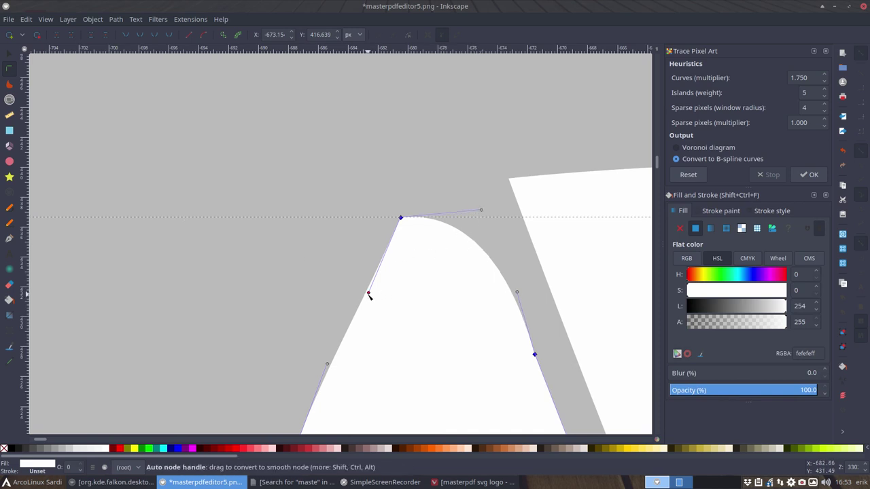
left_click_drag(369, 293, 355, 287)
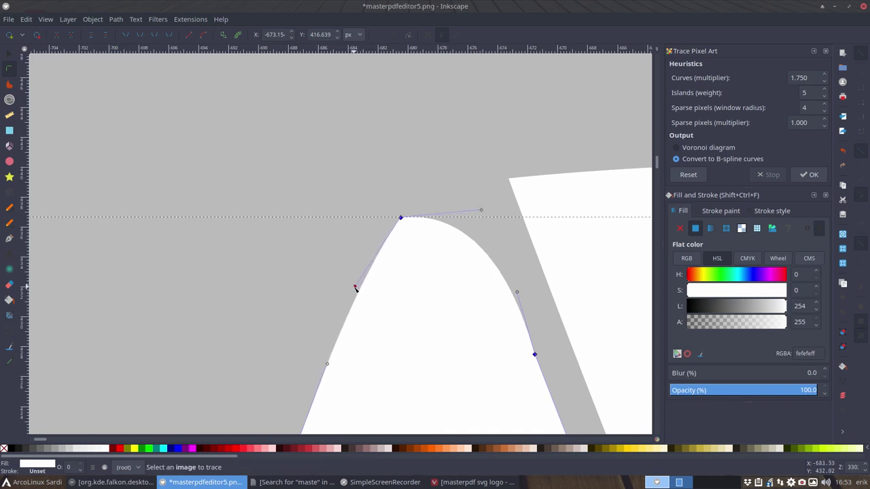
scroll(330, 305, "down", 5)
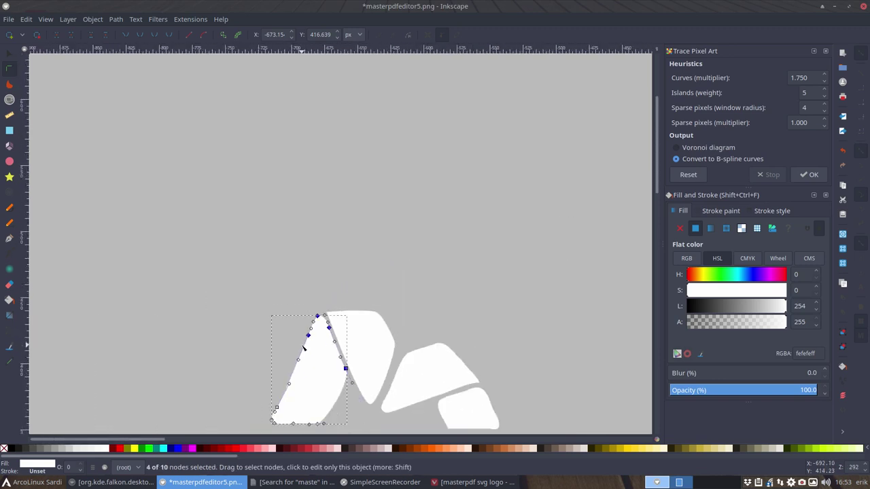
left_click(9, 54)
scroll(407, 262, "down", 3)
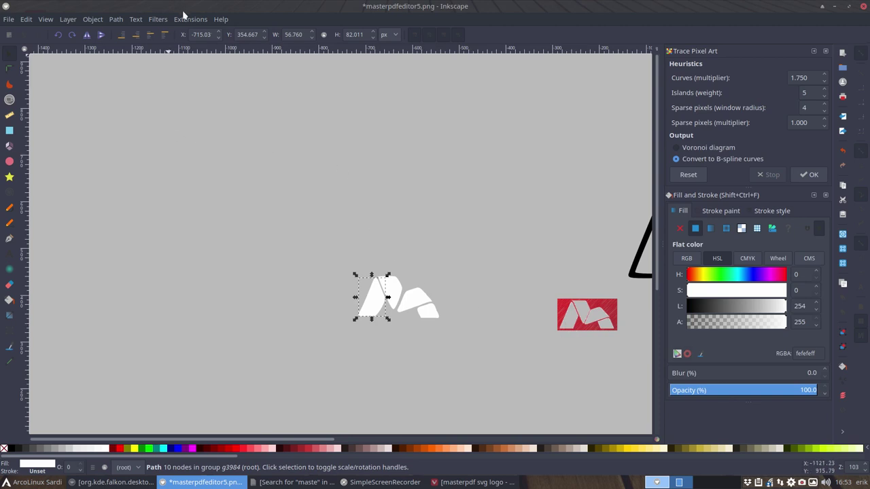
left_click(135, 19)
mouse_move(115, 19)
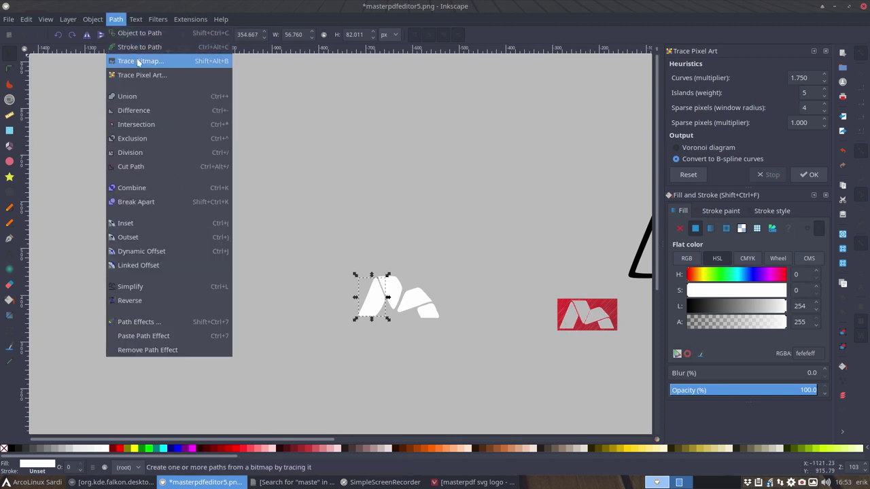
left_click(180, 60)
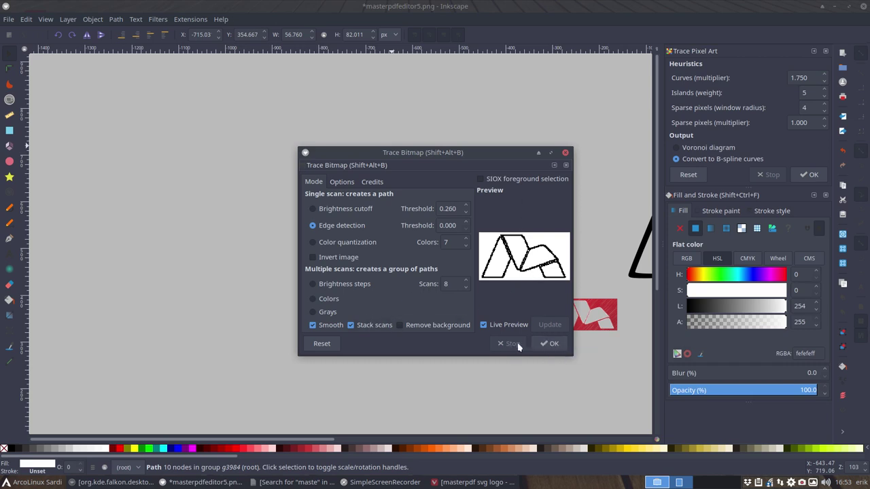
left_click(565, 152)
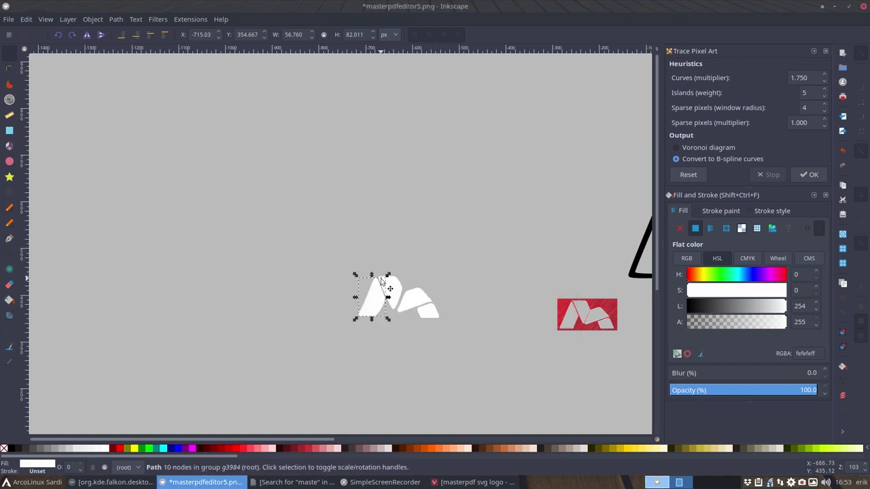
left_click(99, 21)
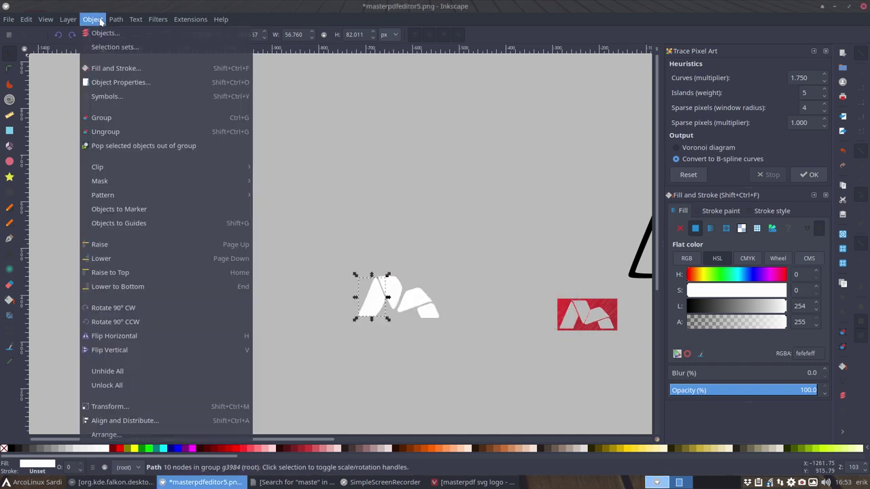
mouse_move(117, 20)
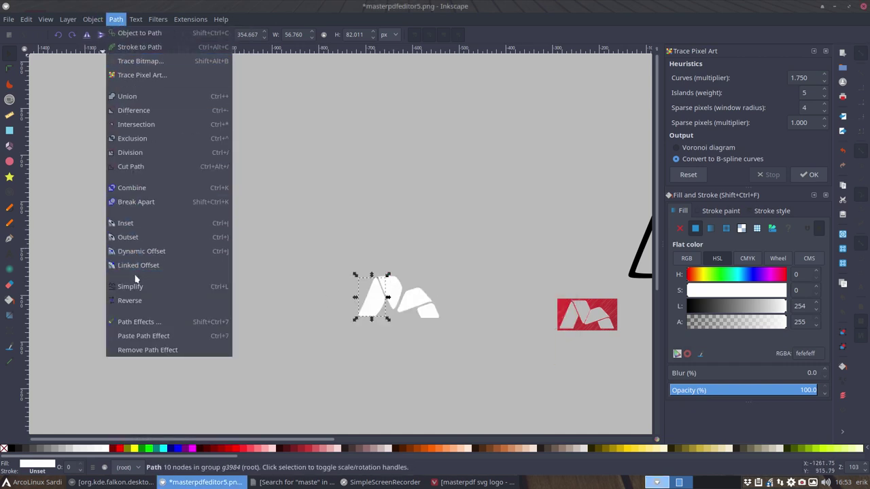
left_click(228, 291)
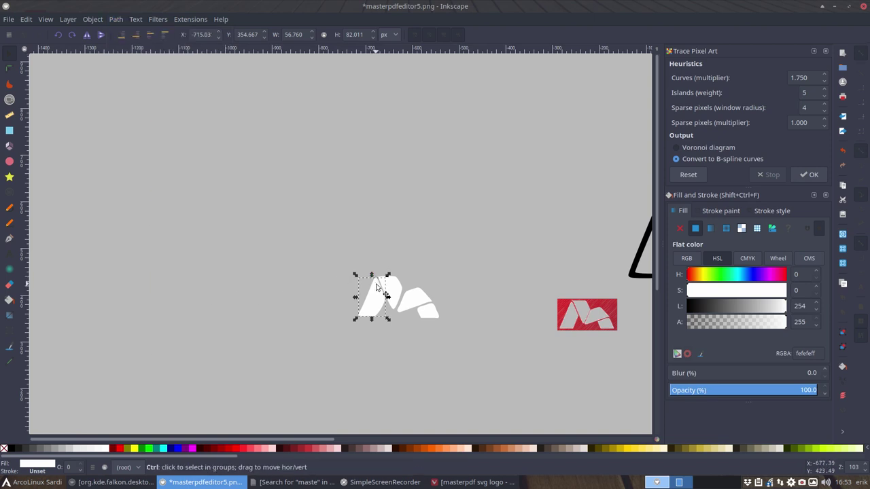
Select the second white piece for node editing
scroll(379, 289, "up", 3)
scroll(378, 289, "up", 4)
scroll(379, 289, "down", 2)
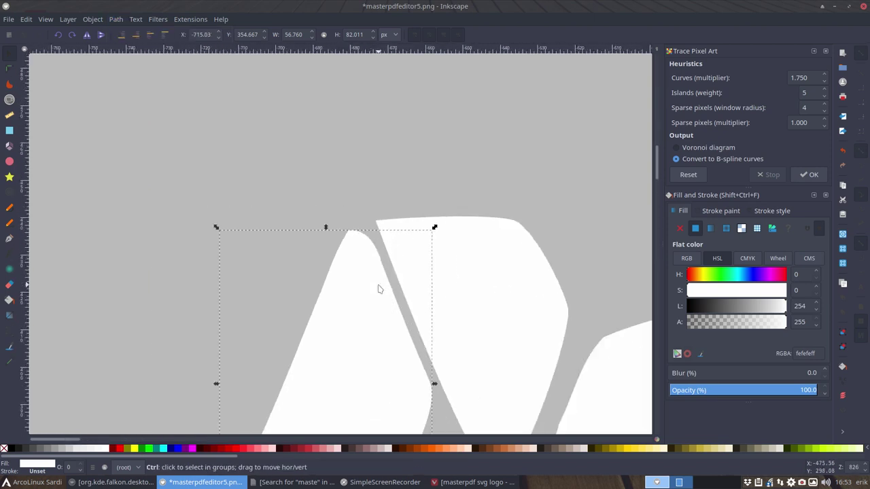
left_click(11, 70)
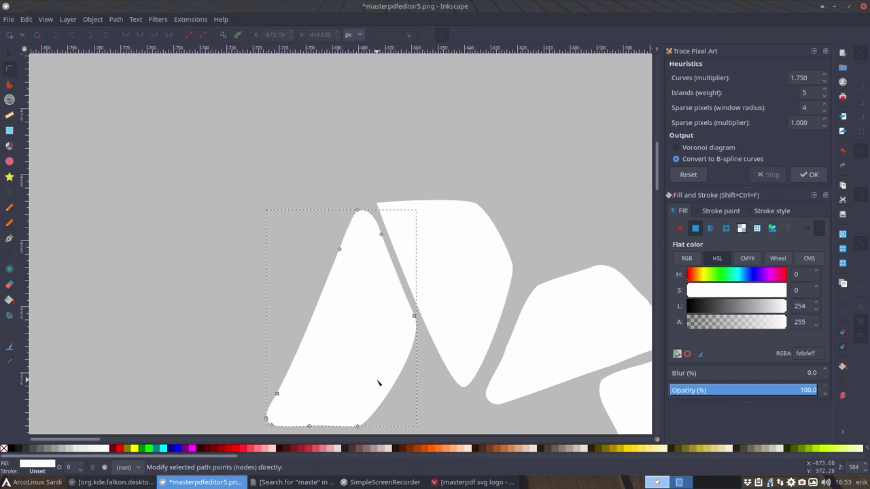
left_click(438, 293)
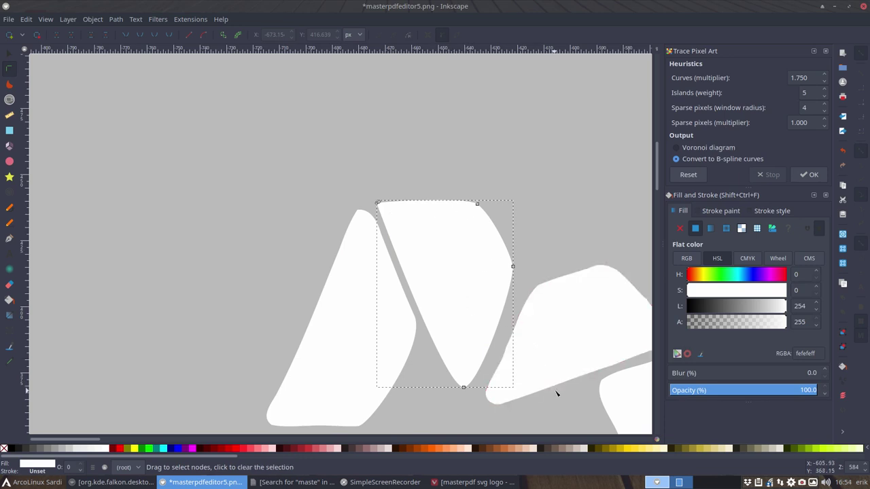
key("ctrl+r")
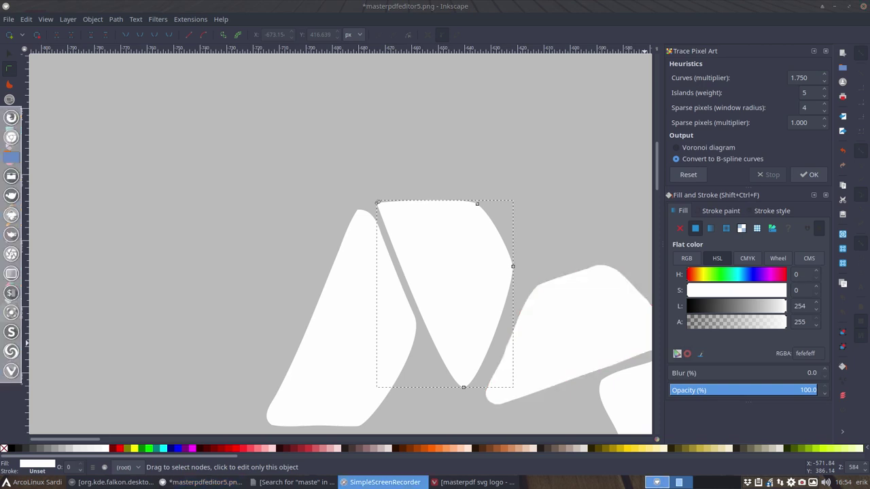